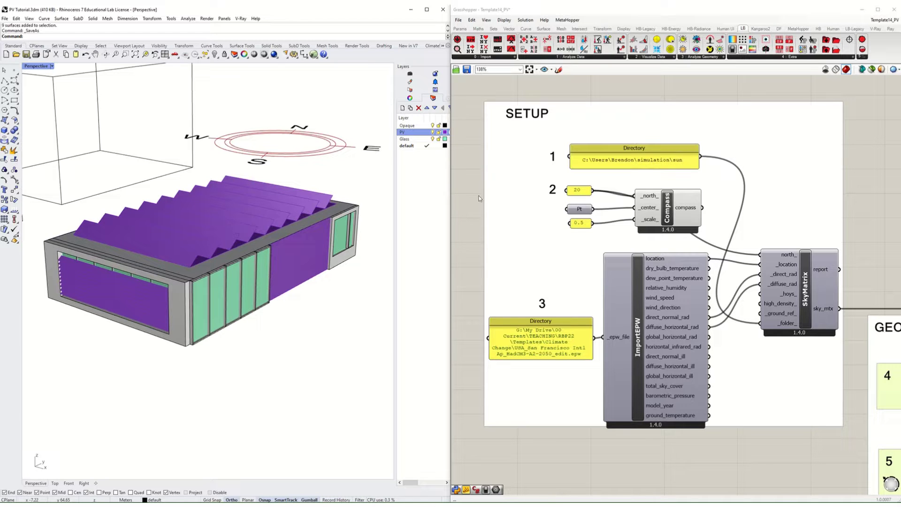
# - Inspect the building model with its PV surfaces and the simulation folder panel in the SETUP group
pyautogui.moveTo(224, 270); pyautogui.dragTo(317, 256, button='right')
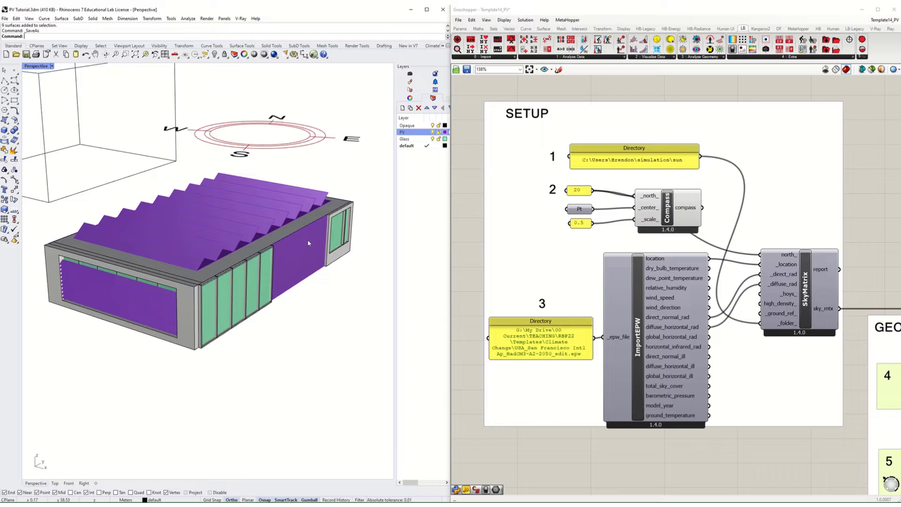
pyautogui.scroll(-2, 303, 285)
pyautogui.moveTo(255, 272); pyautogui.dragTo(210, 255, button='right')
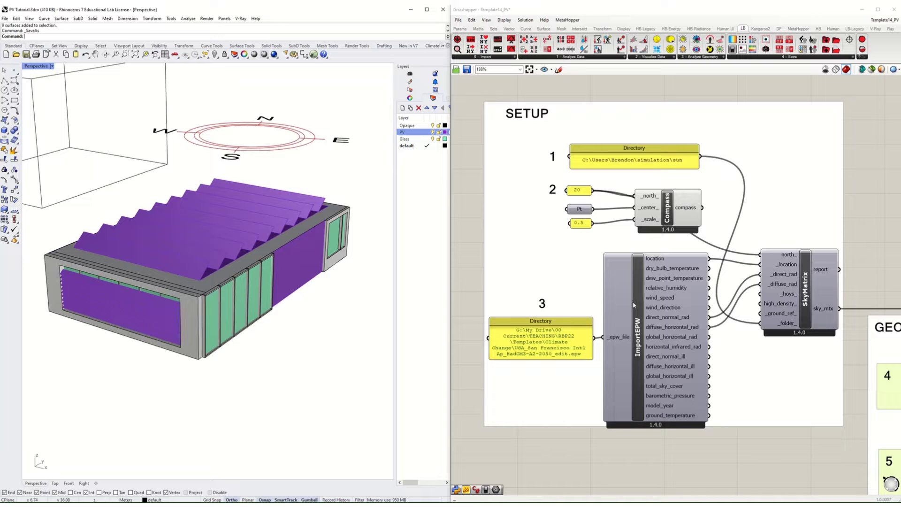
pyautogui.scroll(1, 528, 215)
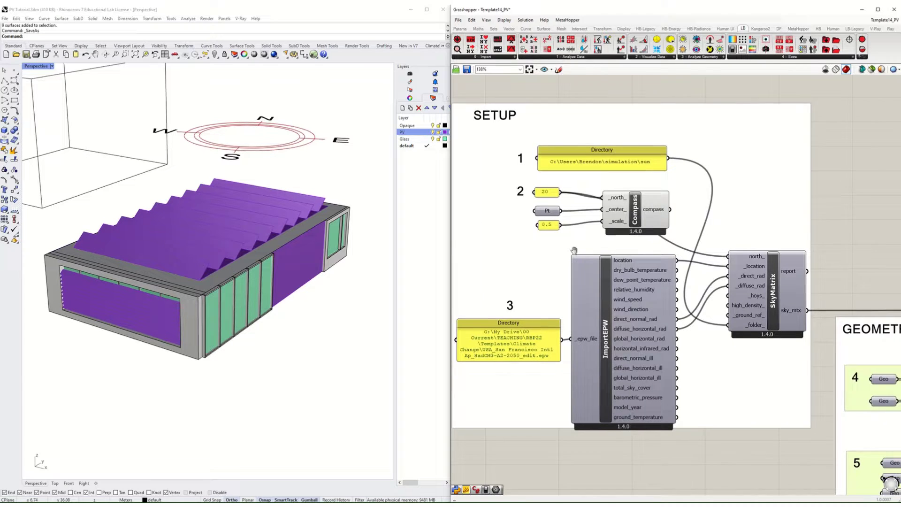
pyautogui.scroll(1, 526, 215)
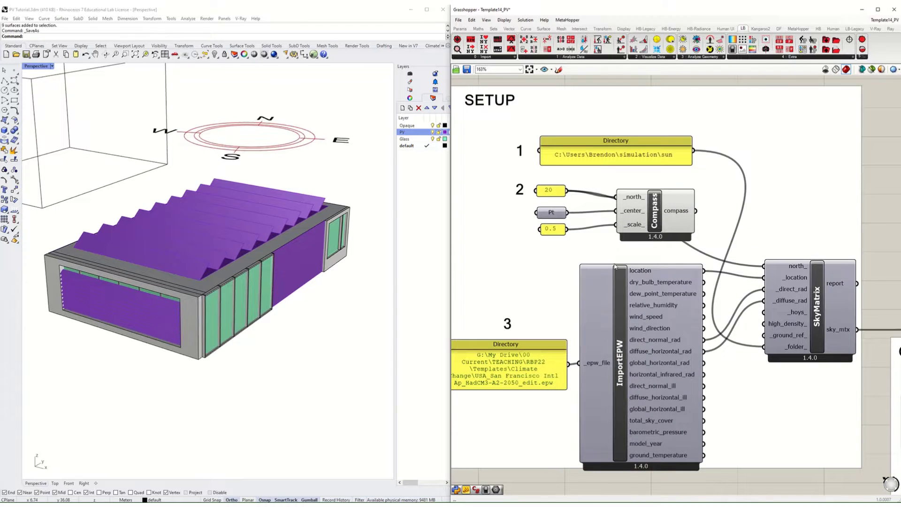
pyautogui.scroll(-2, 615, 266)
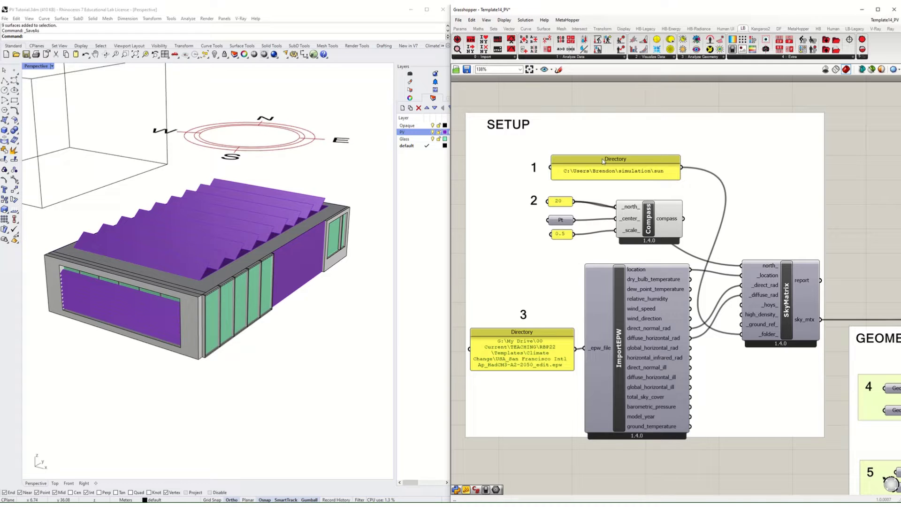
pyautogui.moveTo(603, 161); pyautogui.dragTo(597, 167)
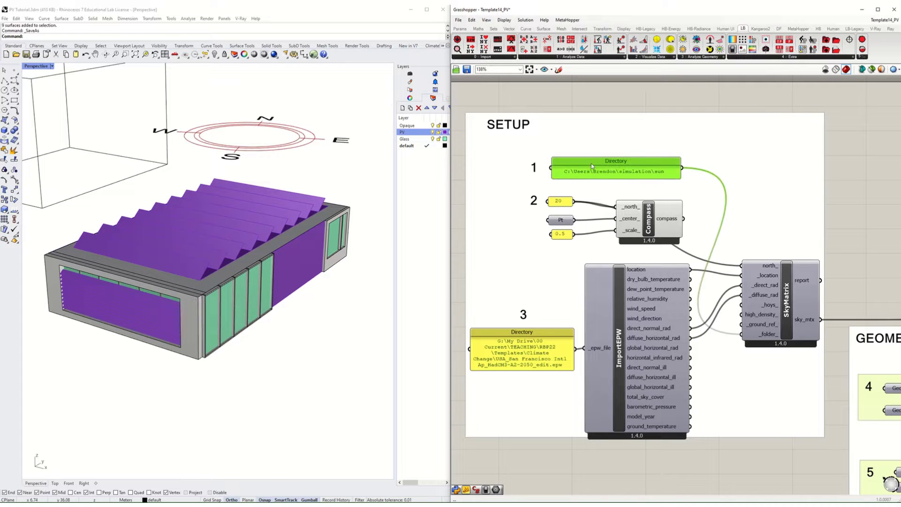
# - Select the Compass component and examine the north direction relative to the building and the surrounding context boxes
pyautogui.moveTo(644, 223); pyautogui.dragTo(639, 220)
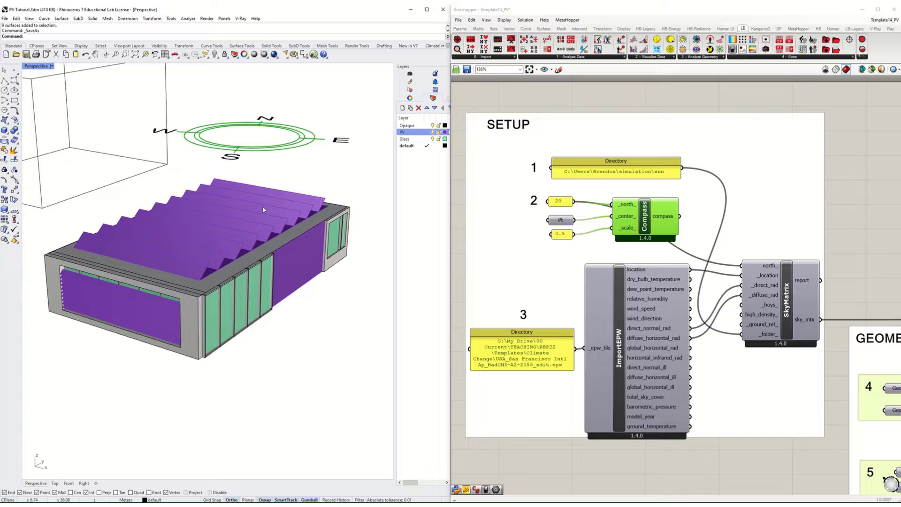
pyautogui.moveTo(218, 196); pyautogui.dragTo(221, 215, button='right')
pyautogui.scroll(-6, 225, 263)
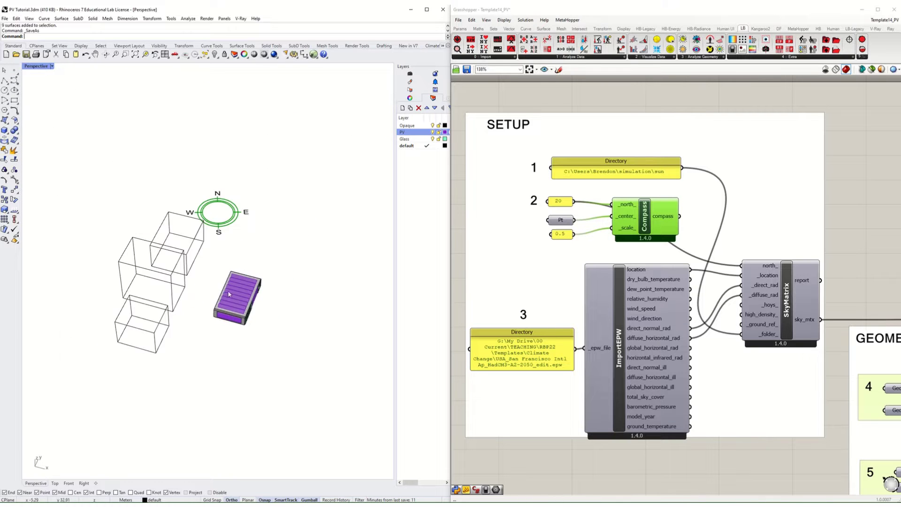
pyautogui.moveTo(235, 287); pyautogui.dragTo(243, 320, button='right')
pyautogui.scroll(5, 242, 272)
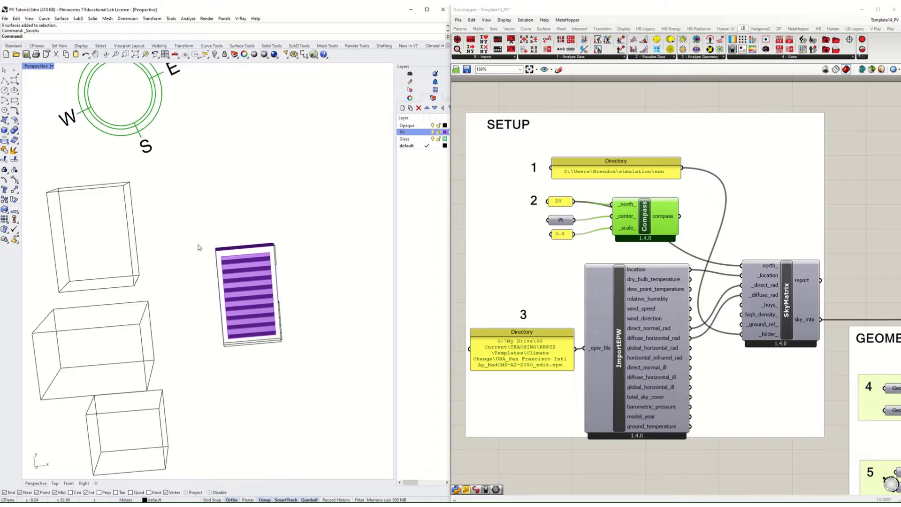
pyautogui.scroll(-2, 203, 232)
pyautogui.moveTo(258, 216); pyautogui.dragTo(262, 239, button='right')
pyautogui.scroll(2, 262, 240)
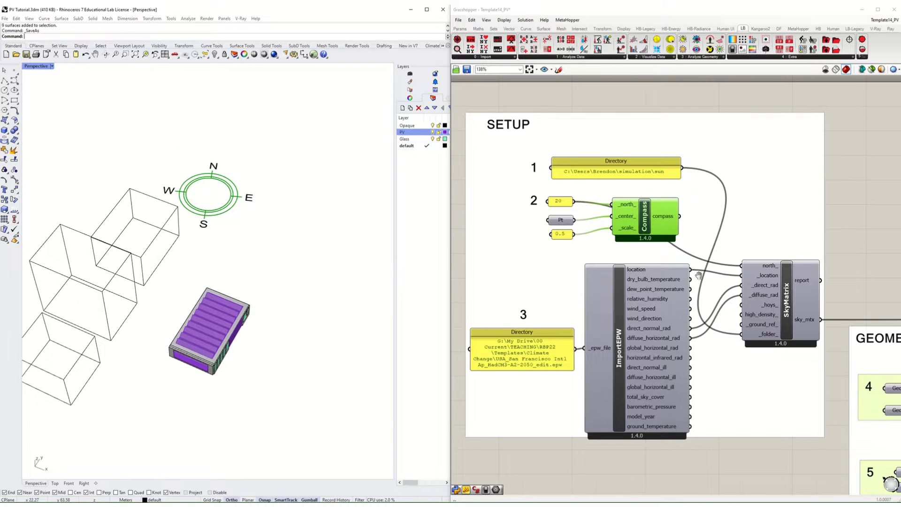
# - Inspect the weather file path and the ImportEPW outputs that feed the SkyMatrix component
pyautogui.moveTo(695, 273); pyautogui.dragTo(748, 190, button='right')
pyautogui.click(324, 269)
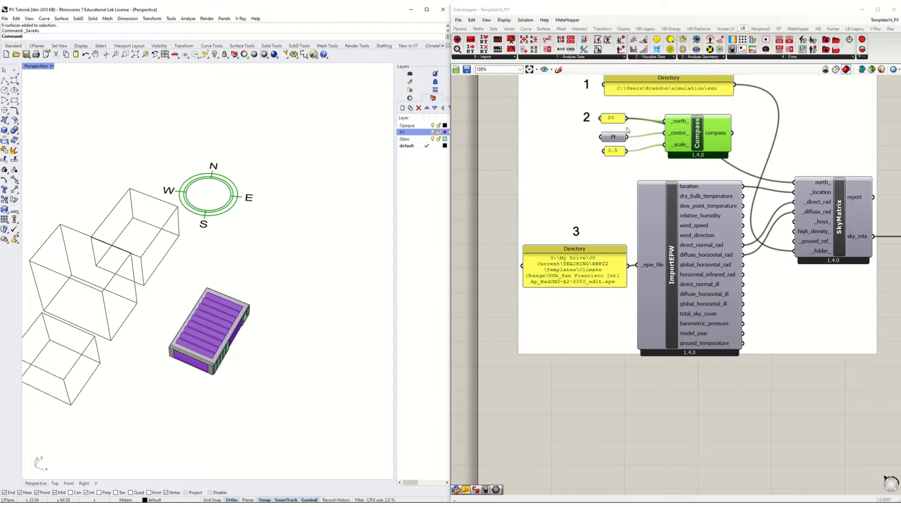
pyautogui.moveTo(645, 231); pyautogui.dragTo(640, 234, button='right')
pyautogui.scroll(1, 697, 274)
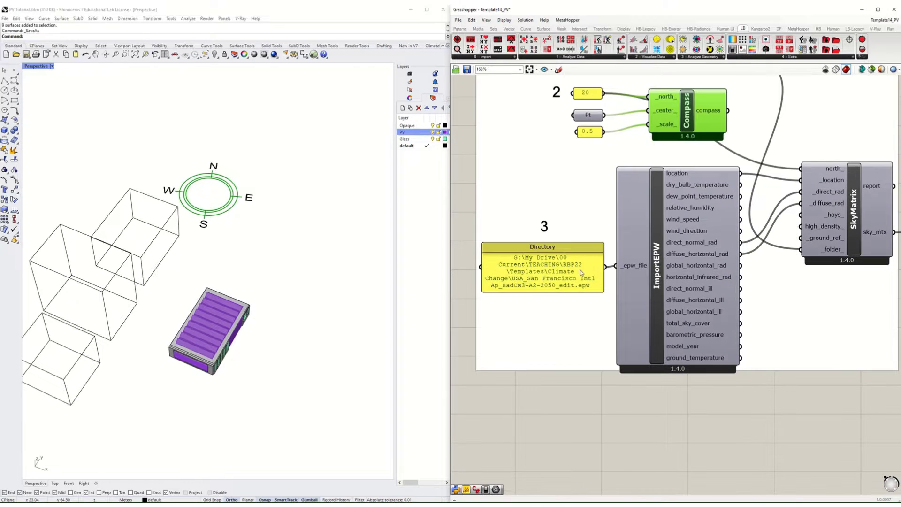
pyautogui.click(547, 271)
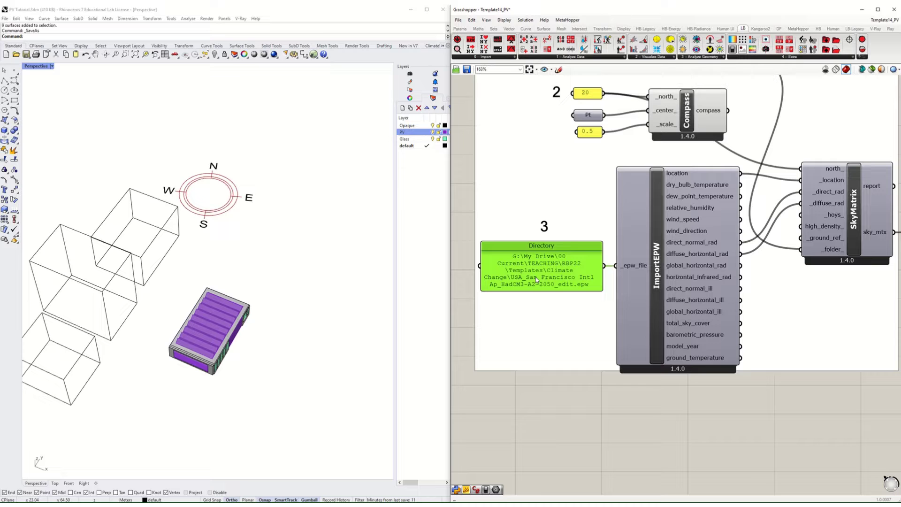
pyautogui.moveTo(724, 271); pyautogui.dragTo(662, 296, button='right')
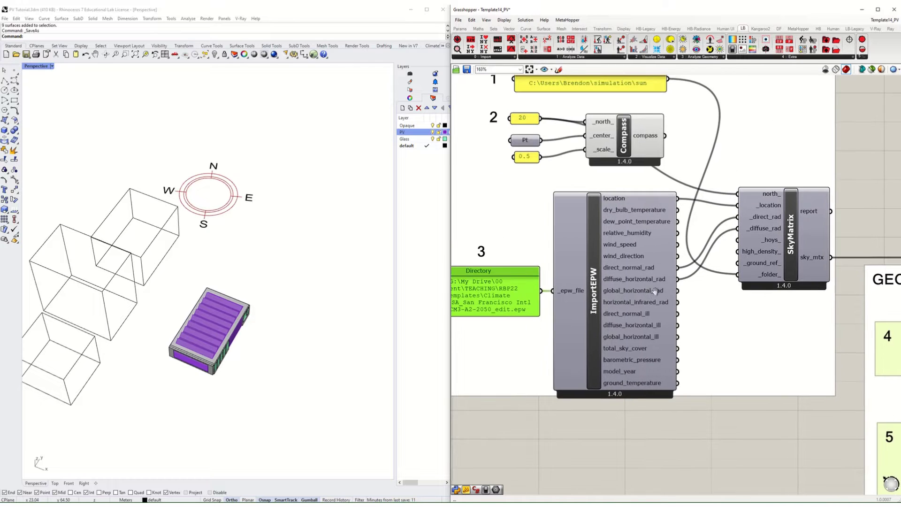
pyautogui.click(625, 203)
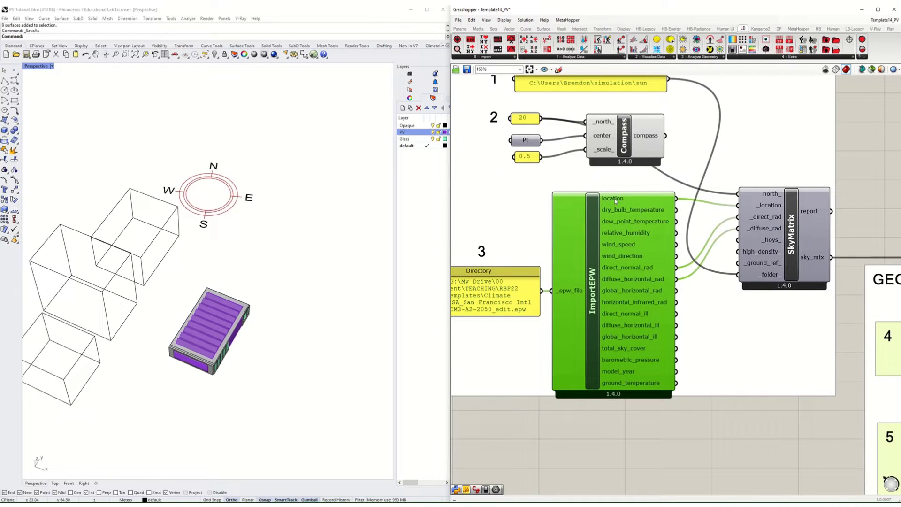
pyautogui.moveTo(618, 199)
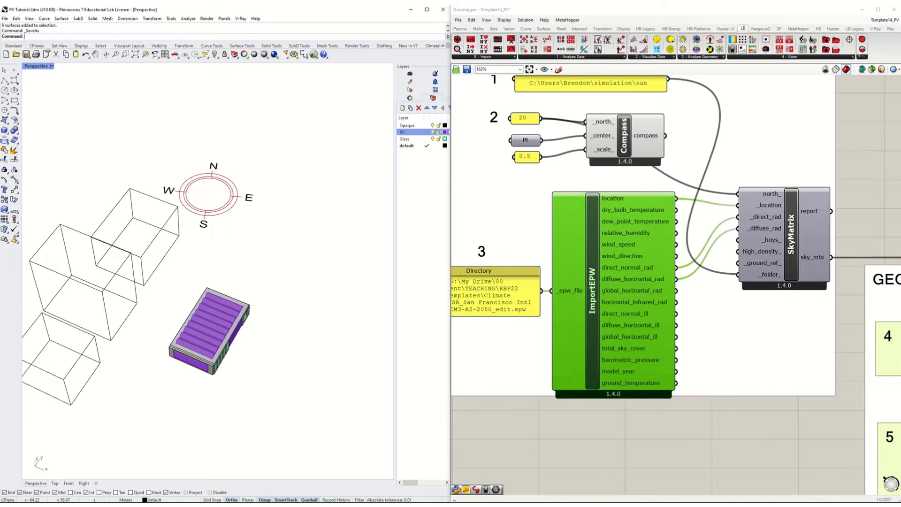
# - Select the SkyMatrix component and examine its description, inputs and sky_mtx output
pyautogui.moveTo(779, 234); pyautogui.dragTo(641, 239, button='right')
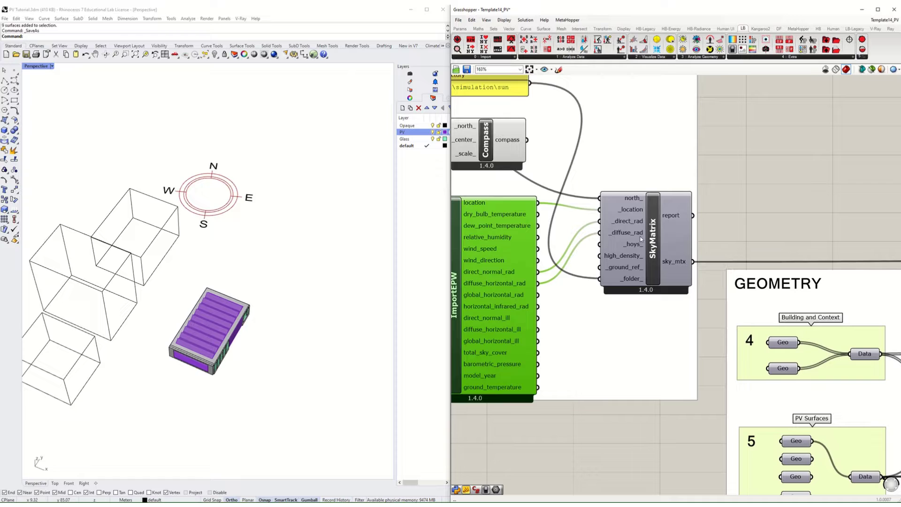
pyautogui.click(642, 238)
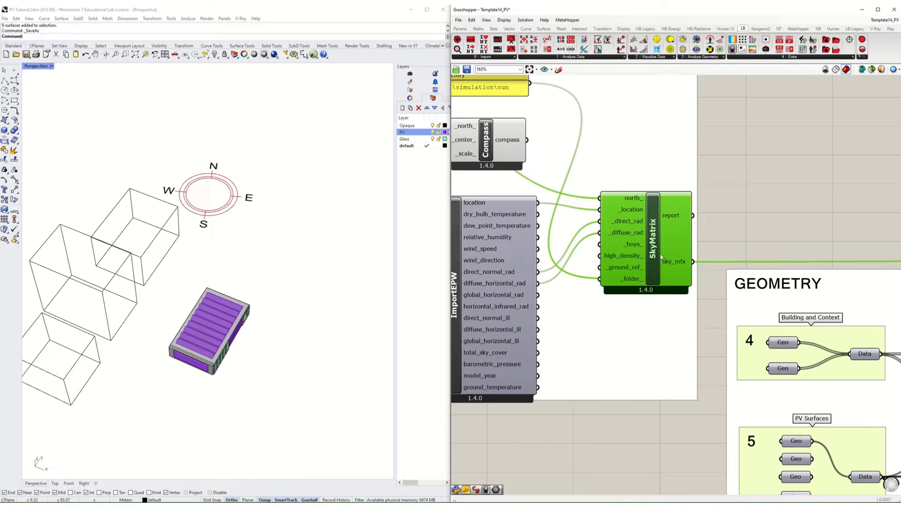
pyautogui.moveTo(653, 251); pyautogui.dragTo(653, 245, button='right')
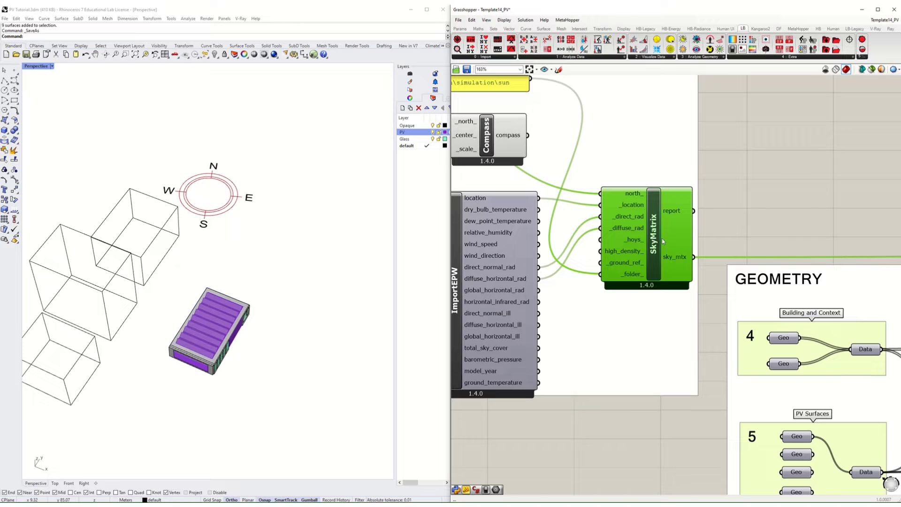
pyautogui.moveTo(664, 242)
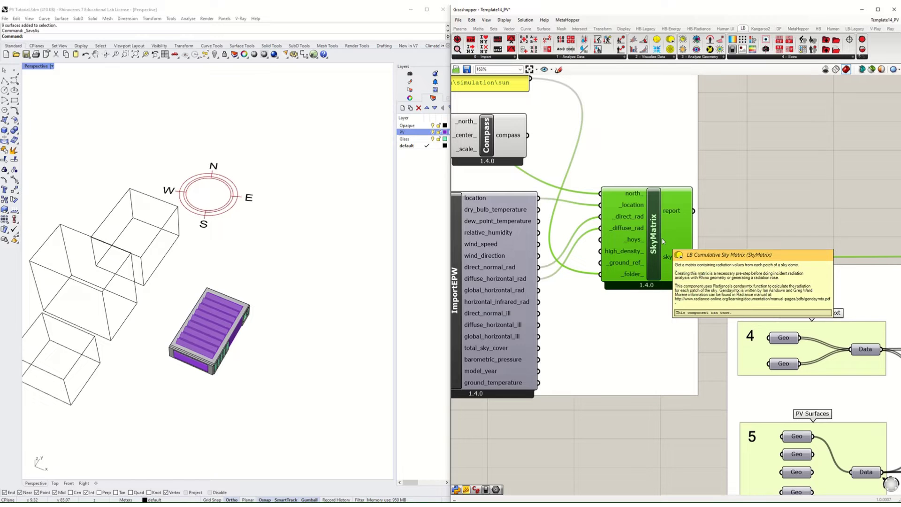
pyautogui.moveTo(724, 247); pyautogui.dragTo(696, 236, button='right')
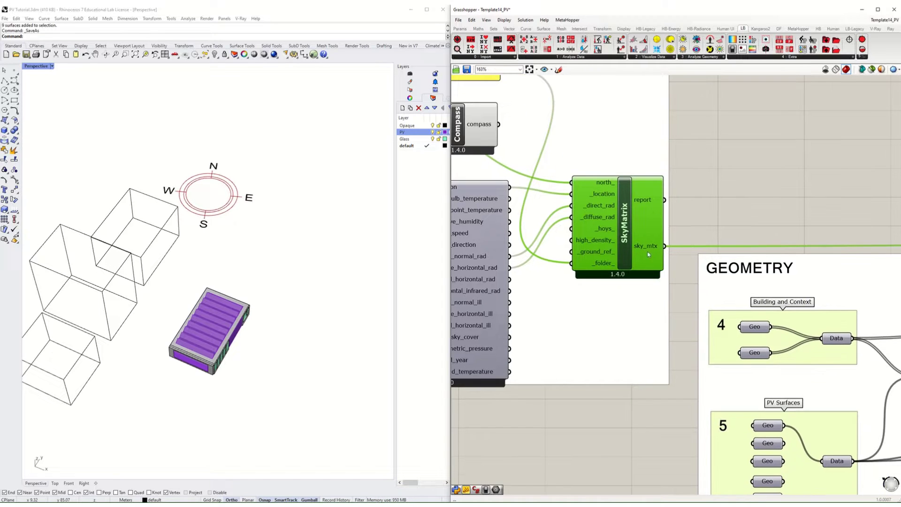
pyautogui.moveTo(627, 245); pyautogui.dragTo(599, 229, button='right')
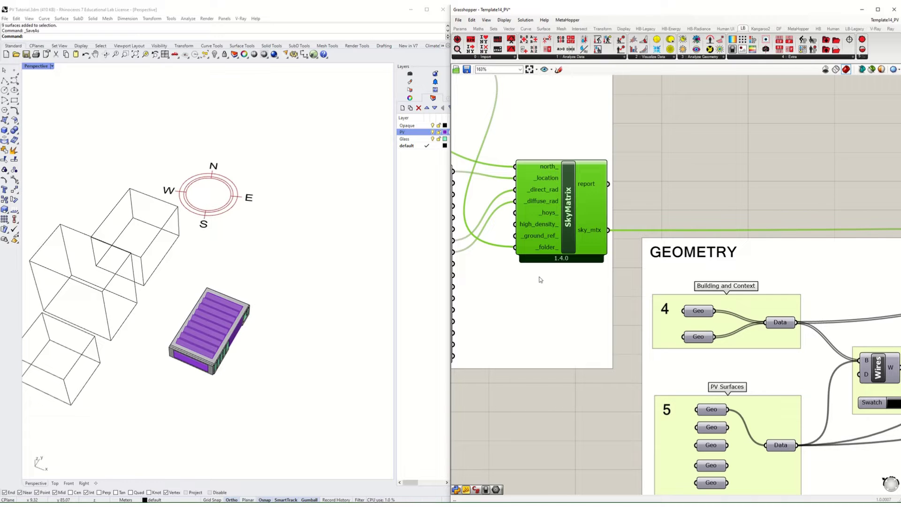
pyautogui.click(439, 277)
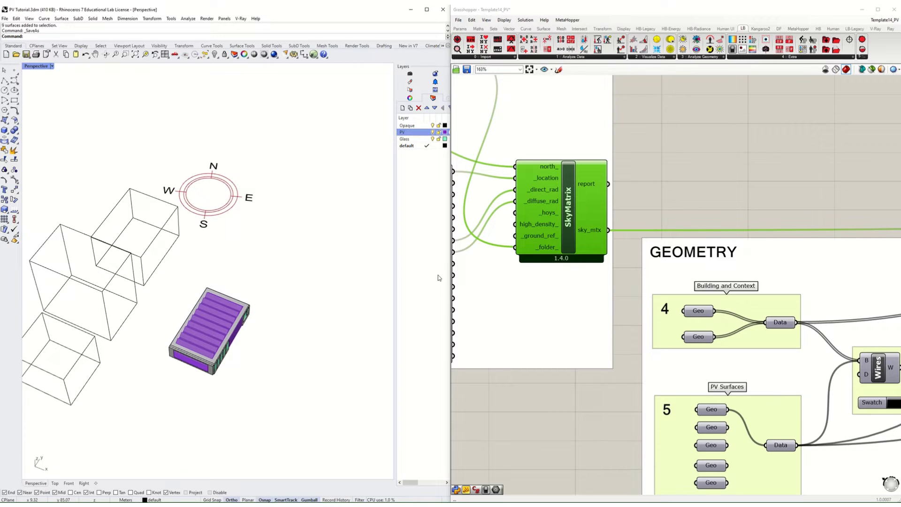
# - Examine the building's PV surfaces, then inspect the IncidentRadiation component and its inputs in the SIMULATE group
pyautogui.moveTo(295, 353); pyautogui.dragTo(237, 295, button='right')
pyautogui.scroll(6, 191, 337)
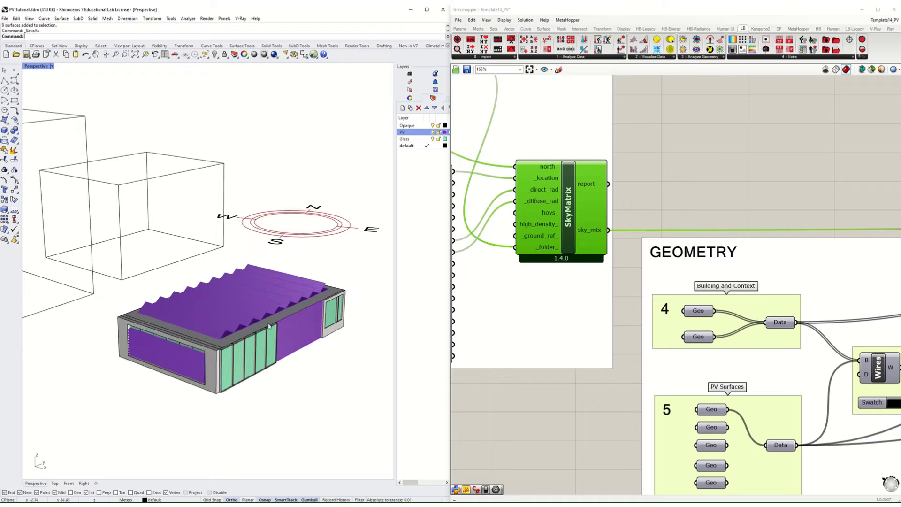
pyautogui.moveTo(225, 343); pyautogui.dragTo(244, 346, button='right')
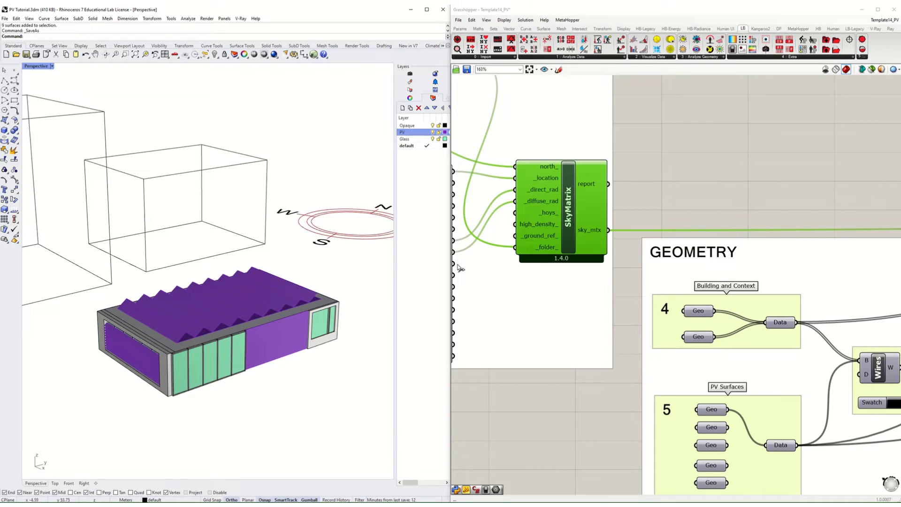
pyautogui.scroll(-4, 544, 216)
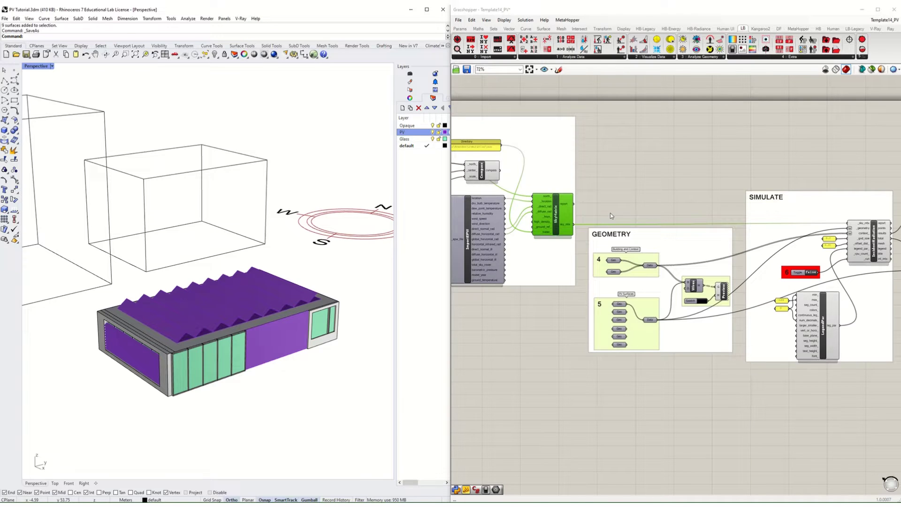
pyautogui.moveTo(654, 201); pyautogui.dragTo(638, 151, button='right')
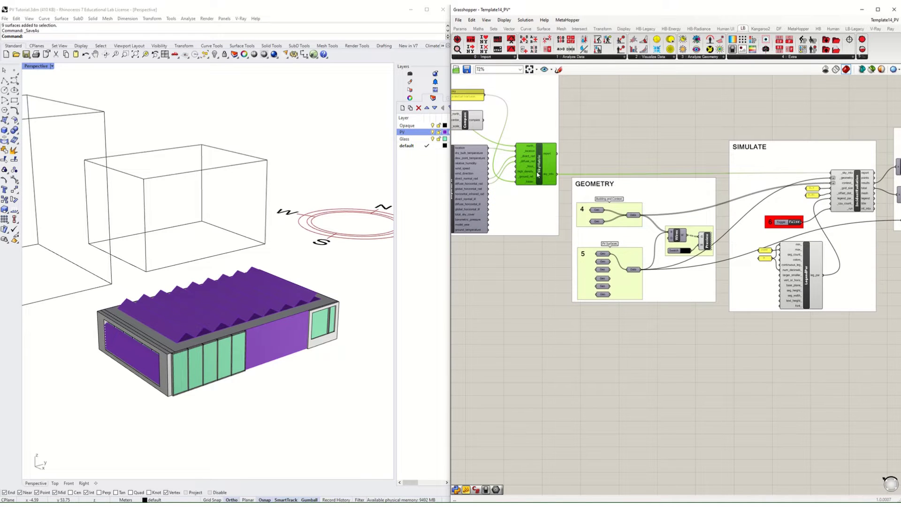
pyautogui.moveTo(755, 175); pyautogui.dragTo(709, 179, button='right')
pyautogui.scroll(5, 840, 174)
pyautogui.click(771, 208)
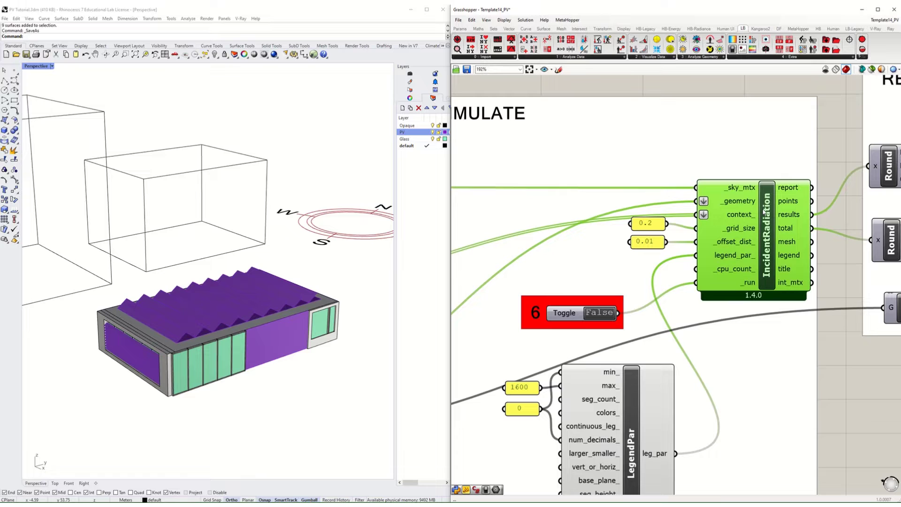
pyautogui.moveTo(757, 226); pyautogui.dragTo(759, 227)
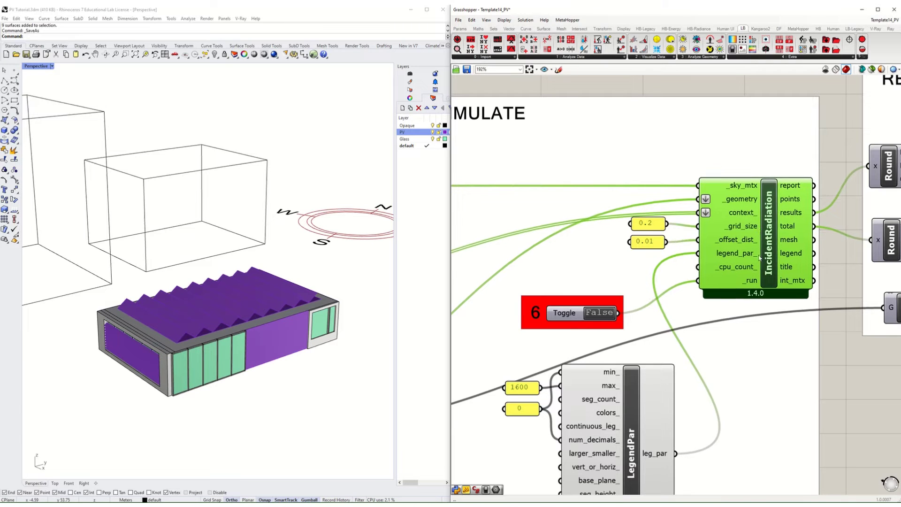
pyautogui.moveTo(739, 181); pyautogui.dragTo(742, 212, button='right')
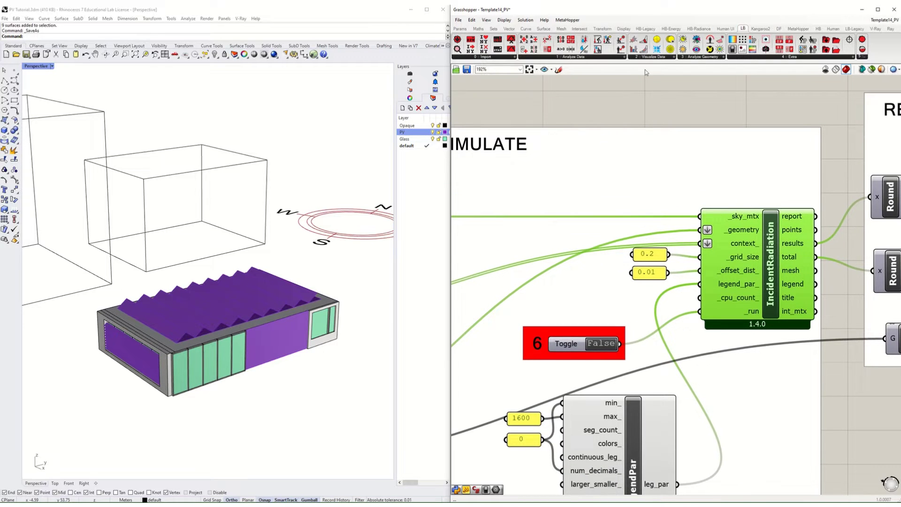
# - Add a second LB Incident Radiation component to the canvas above the existing one in the SIMULATE group
pyautogui.click(605, 58)
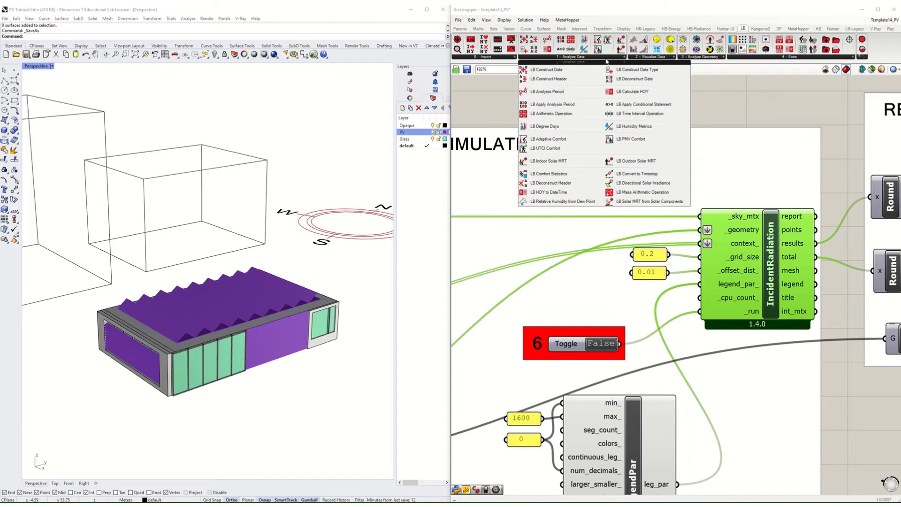
pyautogui.click(711, 57)
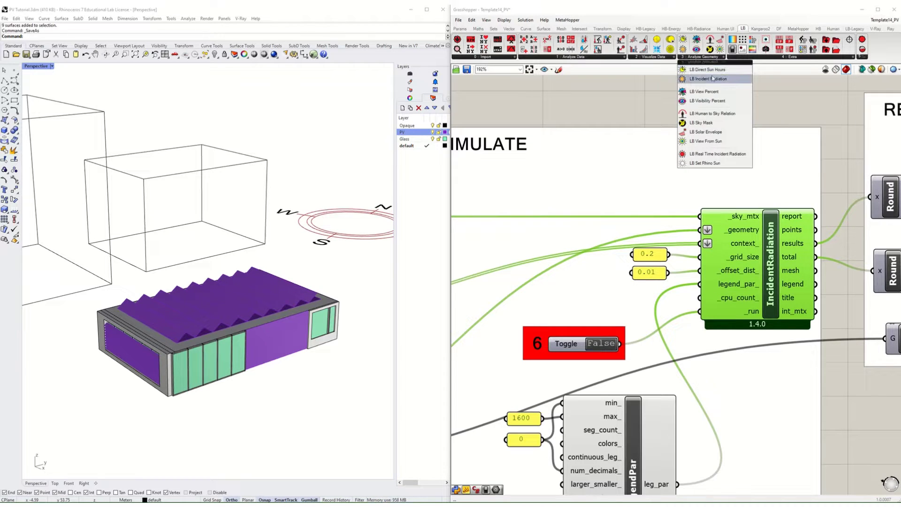
pyautogui.moveTo(708, 79); pyautogui.dragTo(762, 142)
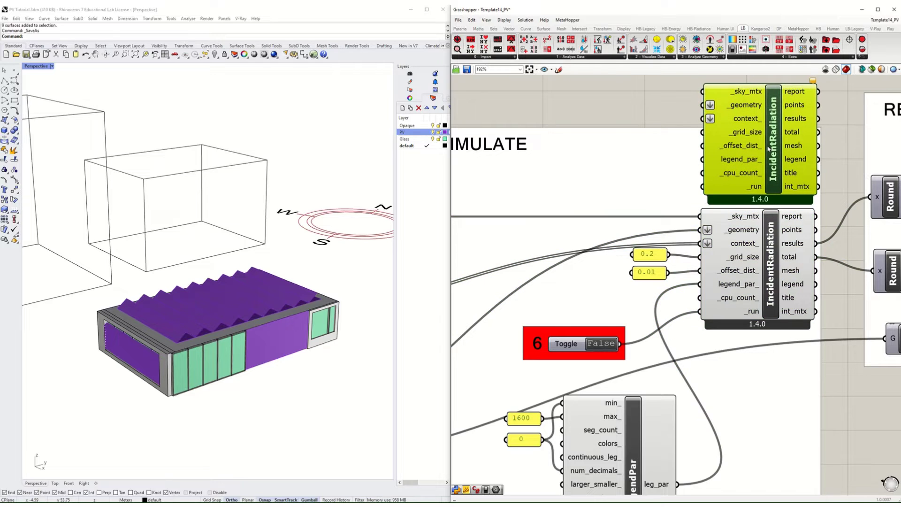
# - Add an LB Cumulative Sky Matrix component in the SIMULATE group and move it clear of the spare IncidentRadiation component
pyautogui.click(702, 57)
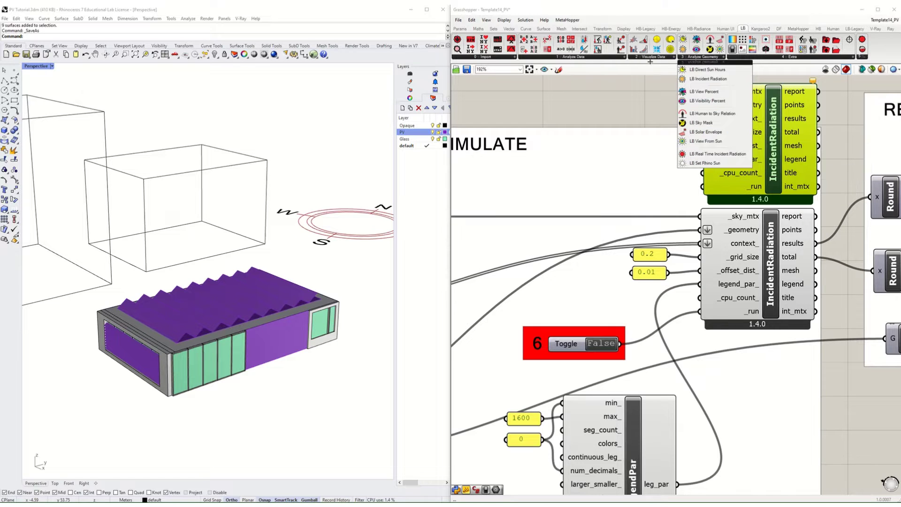
pyautogui.click(584, 57)
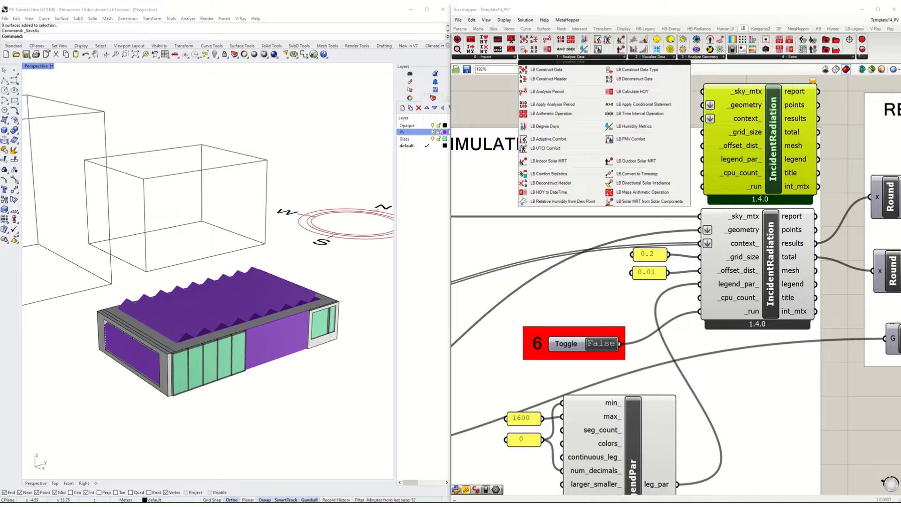
pyautogui.click(310, 121)
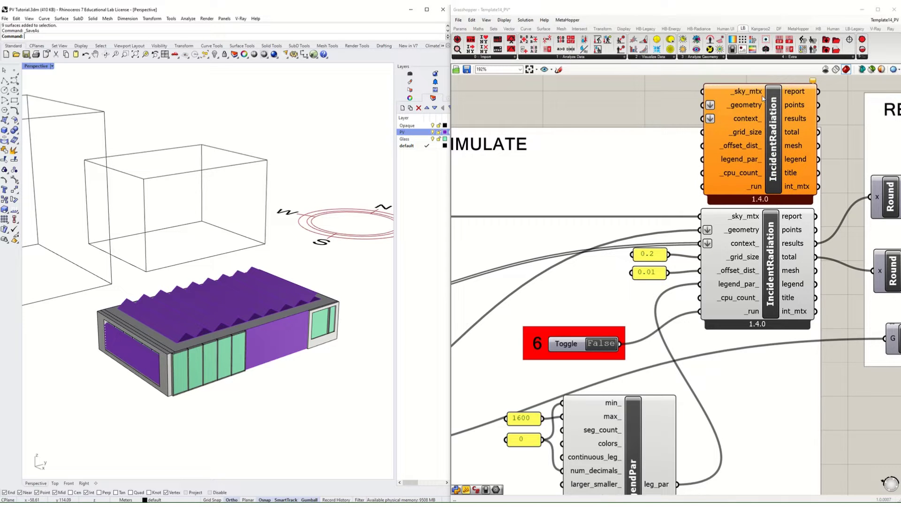
pyautogui.click(657, 57)
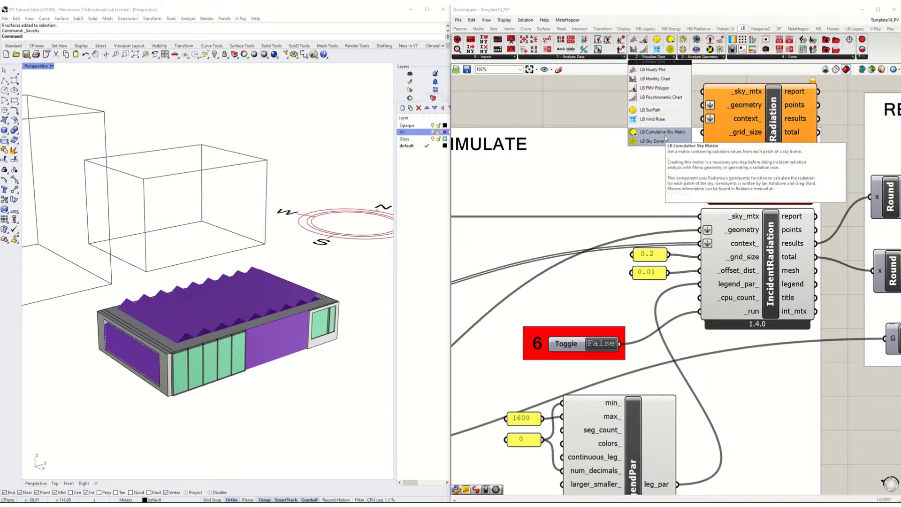
pyautogui.moveTo(662, 133); pyautogui.dragTo(627, 147)
pyautogui.scroll(-4, 828, 202)
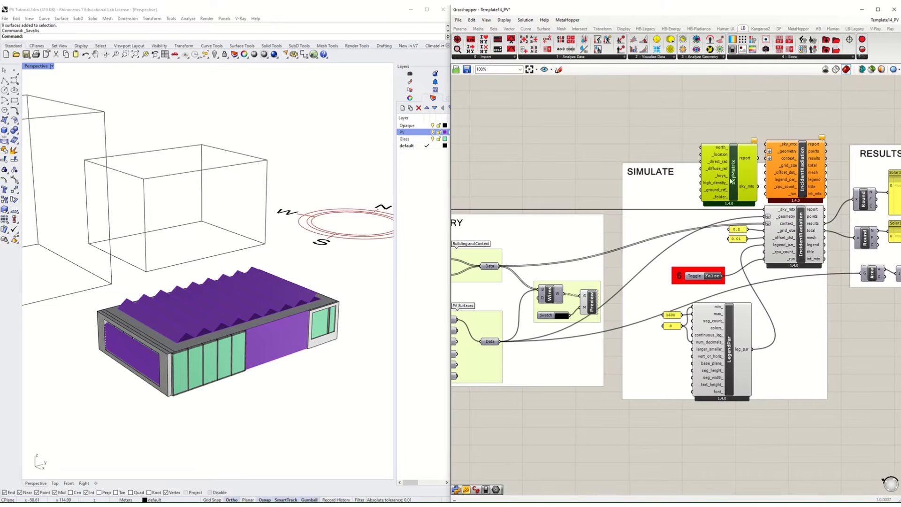
pyautogui.moveTo(742, 170); pyautogui.dragTo(592, 158)
# - Delete the extra SkyMatrix component and the unconnected IncidentRadiation component above the wired one
pyautogui.scroll(-4, 836, 216)
pyautogui.scroll(5, 583, 184)
pyautogui.press('Delete')
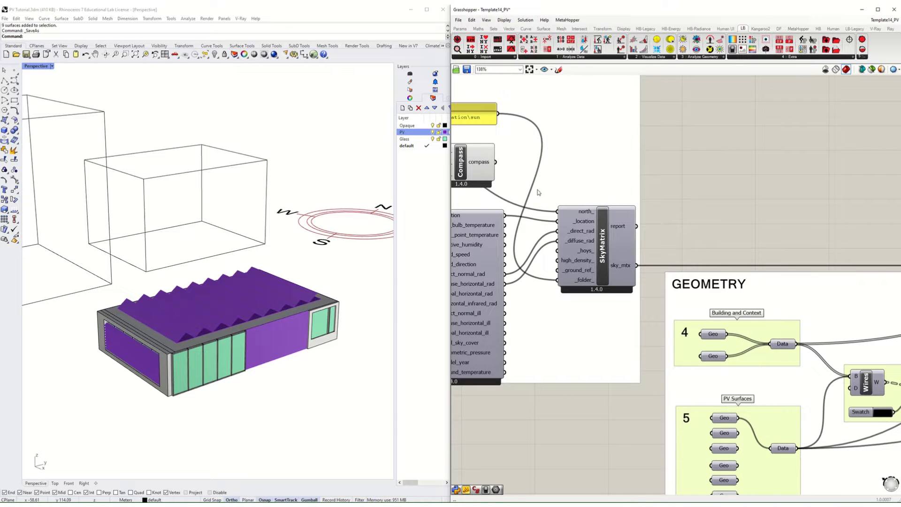
pyautogui.scroll(-5, 539, 191)
pyautogui.scroll(4, 828, 199)
pyautogui.click(828, 198)
pyautogui.press('Delete')
pyautogui.moveTo(826, 189); pyautogui.dragTo(764, 138, button='right')
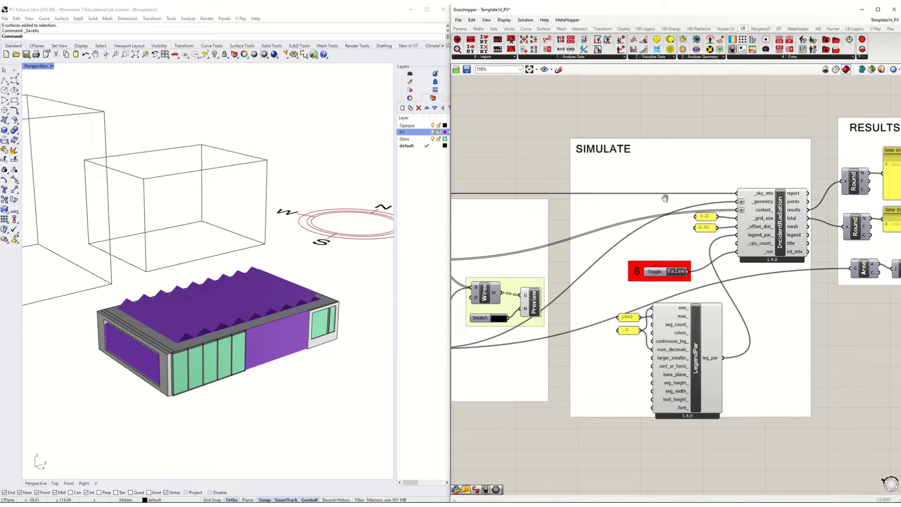
# - Trace the IncidentRadiation component's geometry and context wires back to the GEOMETRY group and examine its two parameter sets
pyautogui.moveTo(664, 197); pyautogui.dragTo(716, 166, button='right')
pyautogui.scroll(1, 806, 180)
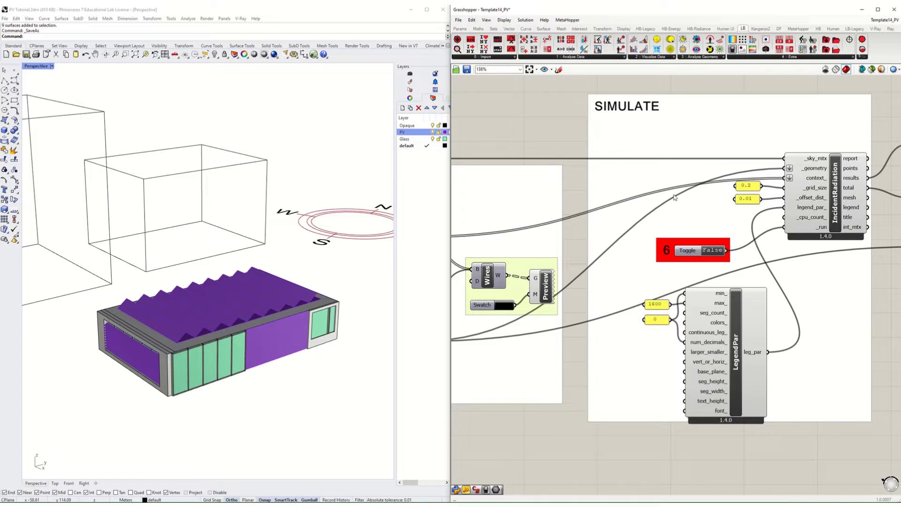
pyautogui.moveTo(666, 194); pyautogui.dragTo(854, 177, button='right')
pyautogui.scroll(-1, 814, 212)
pyautogui.moveTo(651, 183); pyautogui.dragTo(619, 195, button='right')
pyautogui.scroll(1, 577, 227)
pyautogui.moveTo(599, 223); pyautogui.dragTo(641, 217, button='right')
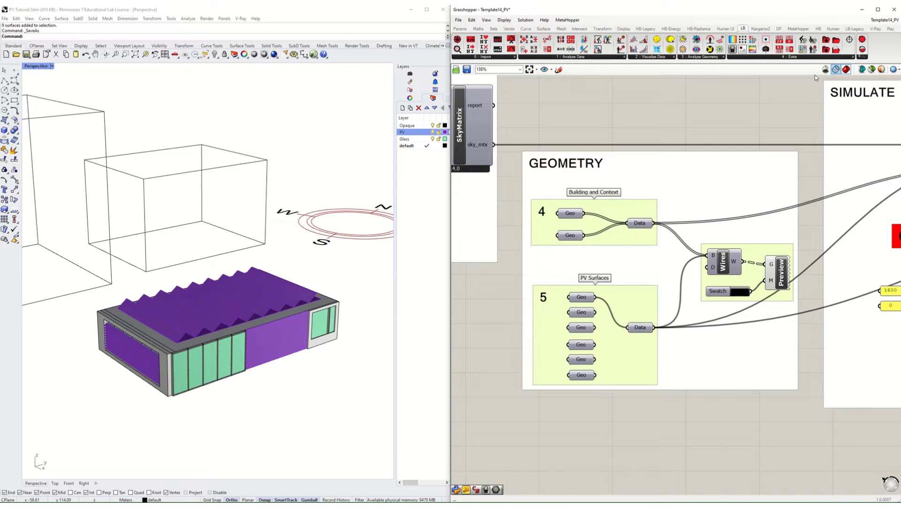
# - Hide the Opaque, PV and Glass layers in the Rhino model
pyautogui.click(432, 125)
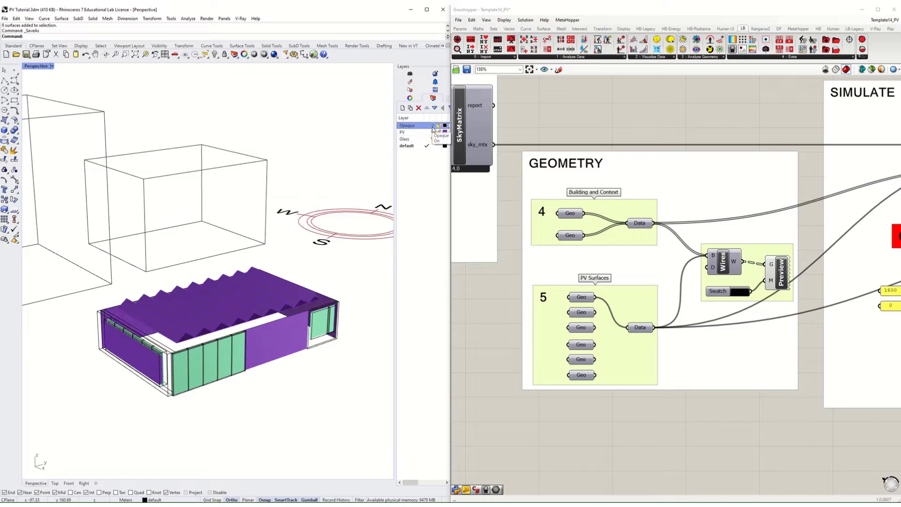
pyautogui.click(432, 132)
pyautogui.click(432, 139)
pyautogui.scroll(-8, 337, 196)
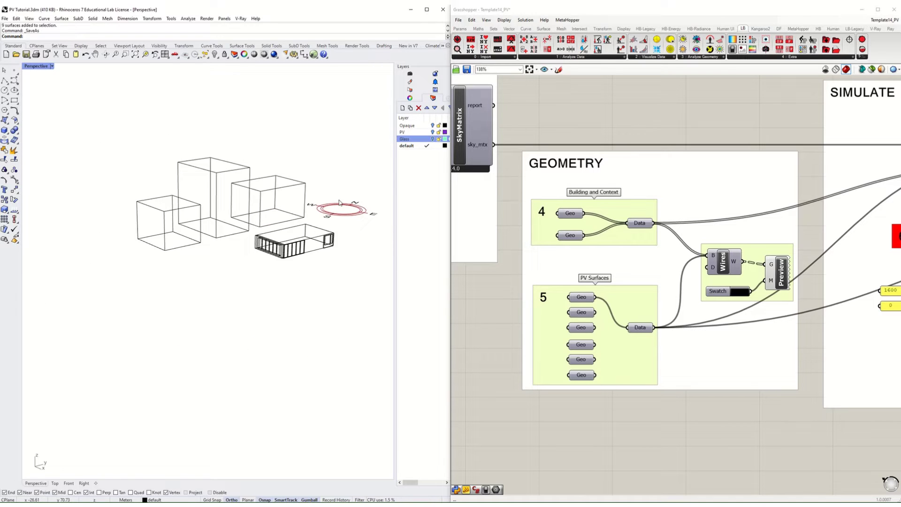
pyautogui.moveTo(290, 198); pyautogui.dragTo(305, 187, button='right')
pyautogui.scroll(4, 313, 183)
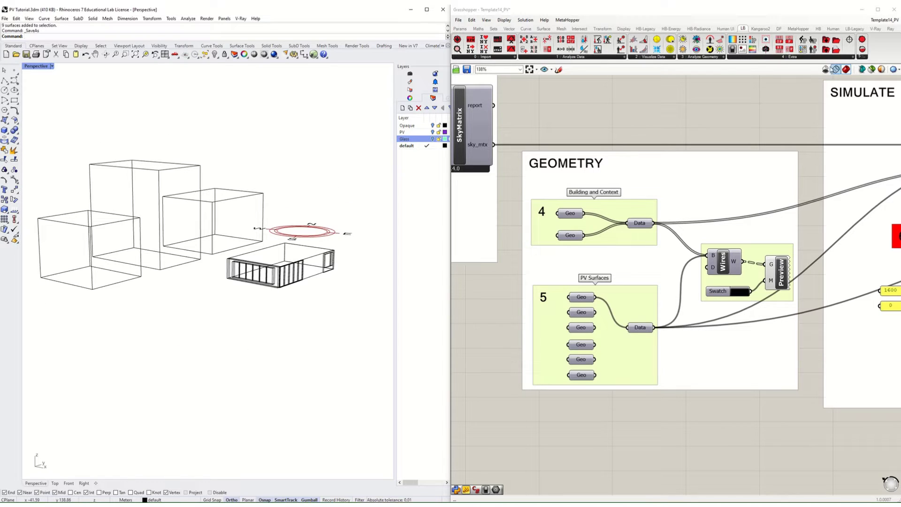
# - Preview only selected components and examine the building and context geometry held by the two Building and Context Geo parameters
pyautogui.click(872, 69)
pyautogui.click(570, 214)
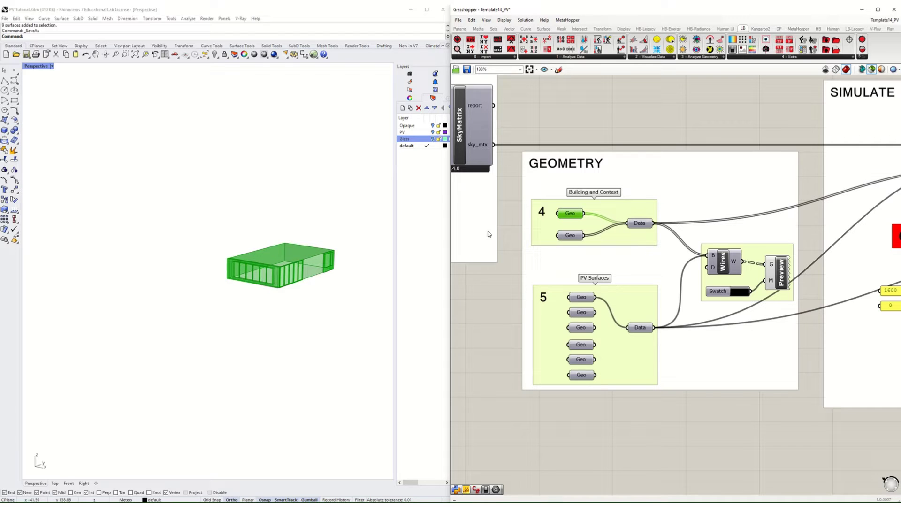
pyautogui.scroll(4, 292, 252)
pyautogui.moveTo(297, 250)
pyautogui.mouseDown(button='right')
pyautogui.moveTo(286, 268)
pyautogui.moveTo(296, 261)
pyautogui.mouseUp(button='right')
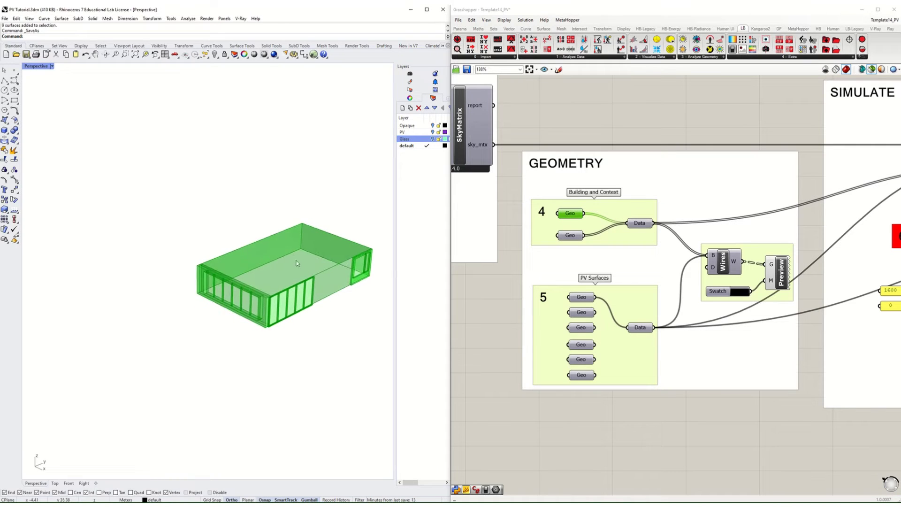
pyautogui.scroll(1, 333, 275)
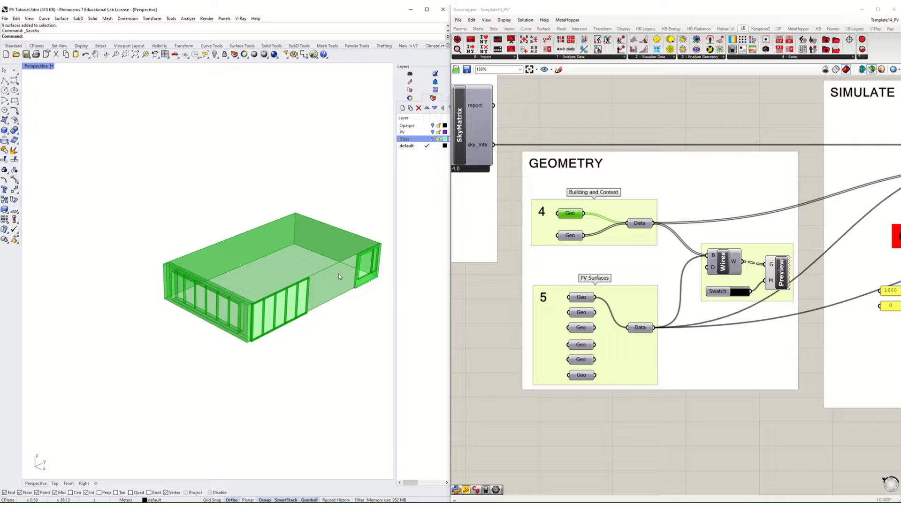
pyautogui.moveTo(330, 270); pyautogui.dragTo(240, 278, button='right')
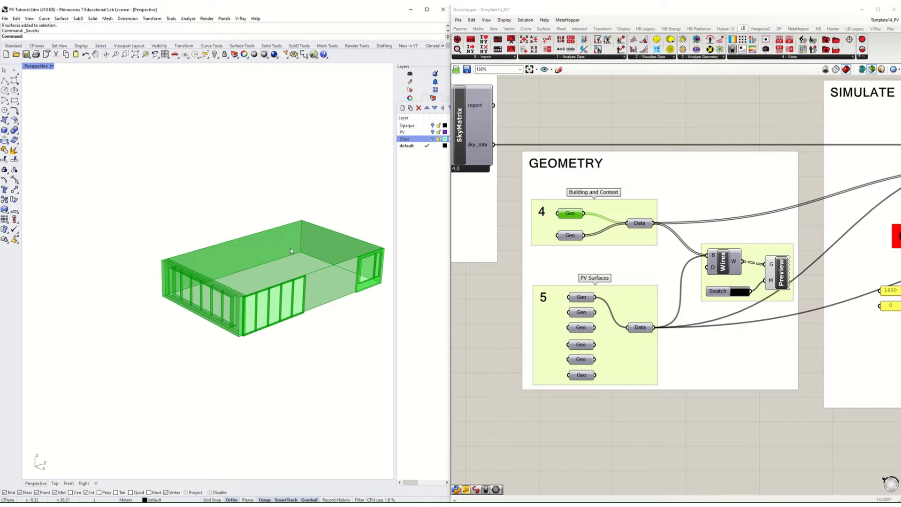
pyautogui.scroll(2, 263, 253)
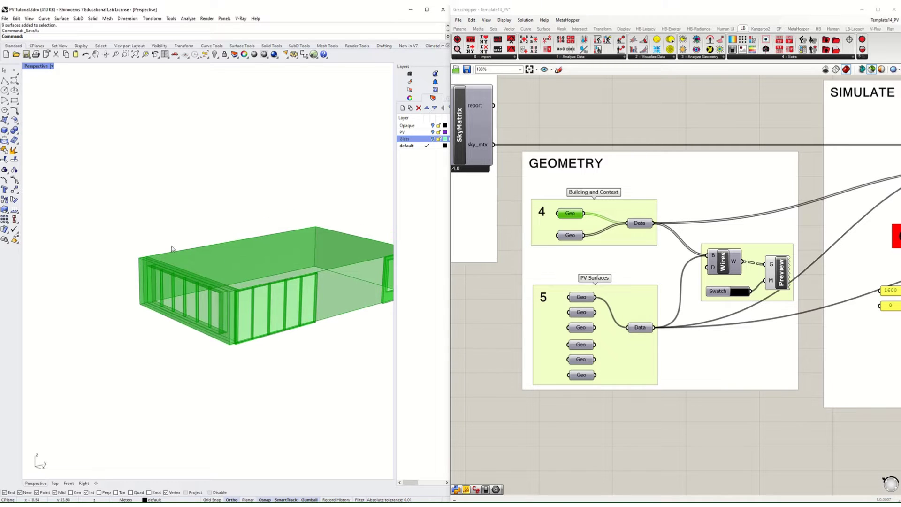
pyautogui.scroll(-2, 215, 268)
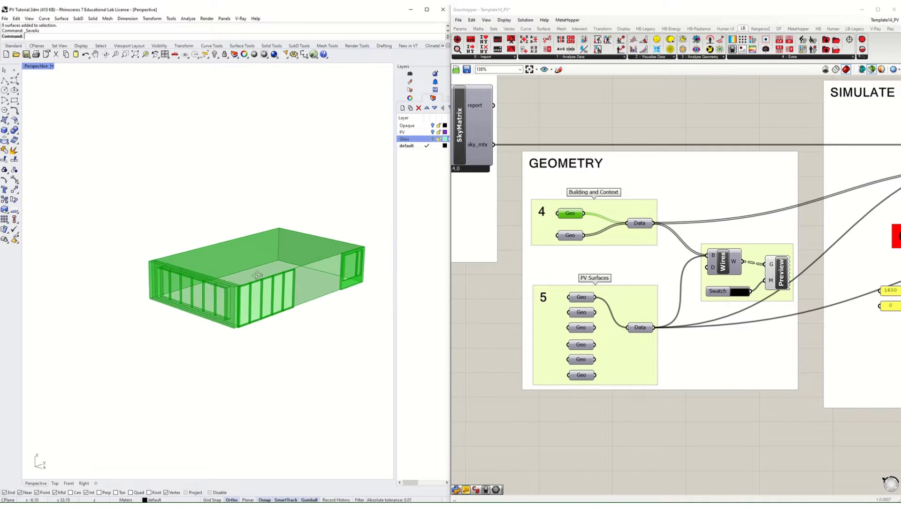
pyautogui.click(570, 235)
pyautogui.scroll(-2, 266, 300)
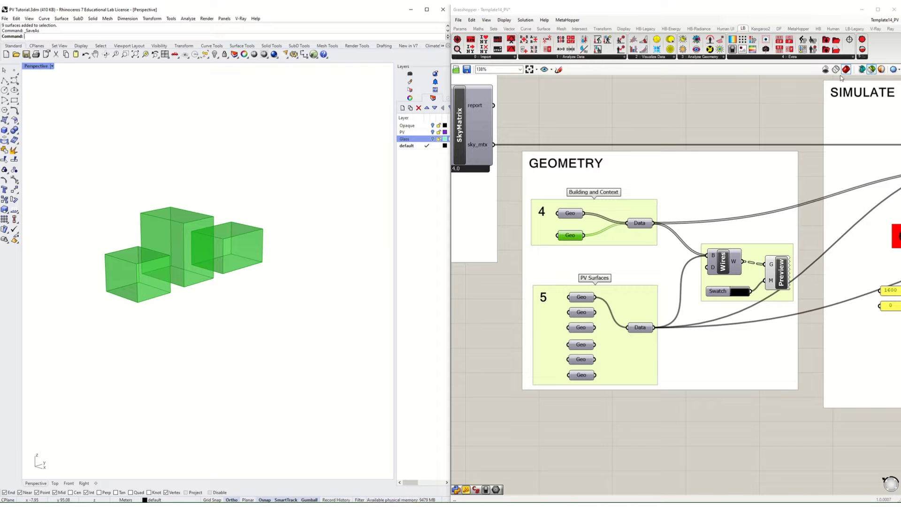
# - Turn off the selected-only preview and show the PV layer again in the Rhino model
pyautogui.click(872, 69)
pyautogui.scroll(3, 316, 230)
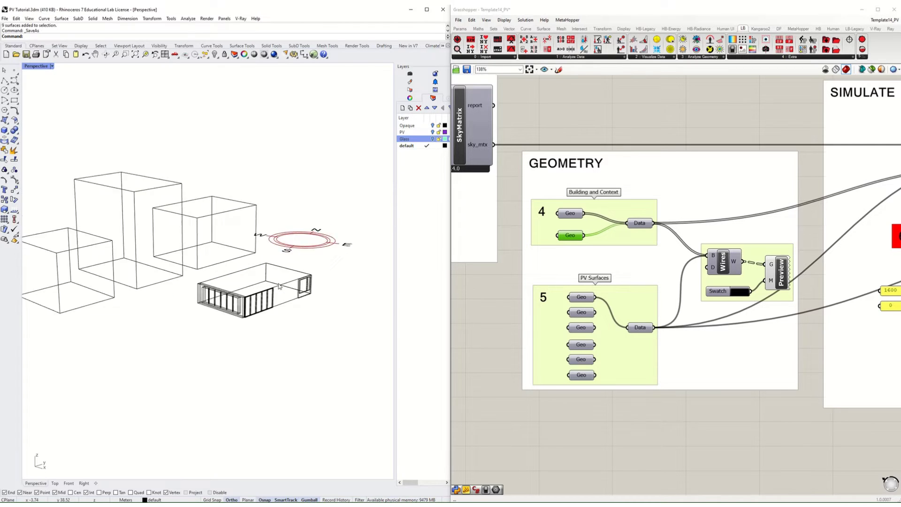
pyautogui.click(432, 131)
pyautogui.scroll(2, 280, 290)
pyautogui.scroll(3, 280, 290)
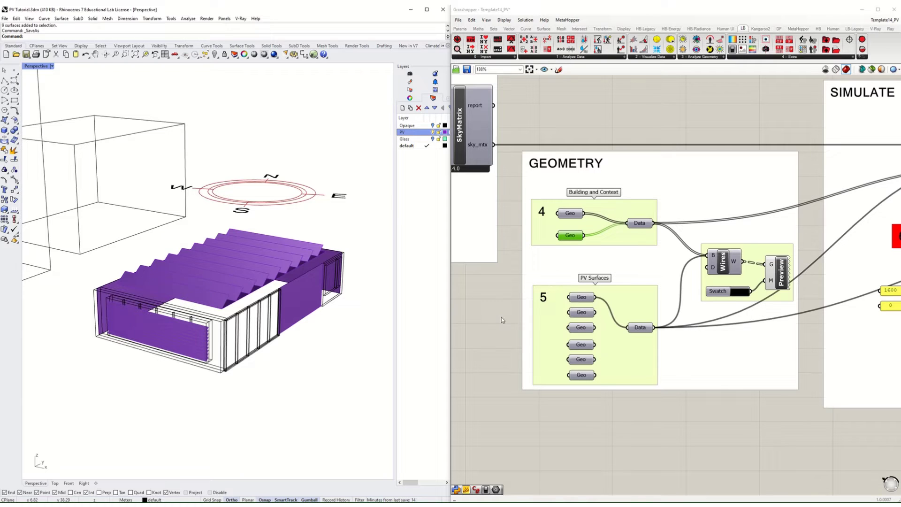
# - Assign the PV surface on the building's north facade to the first Geo parameter under PV Surfaces
pyautogui.moveTo(328, 310); pyautogui.dragTo(139, 284, button='right')
pyautogui.click(189, 309)
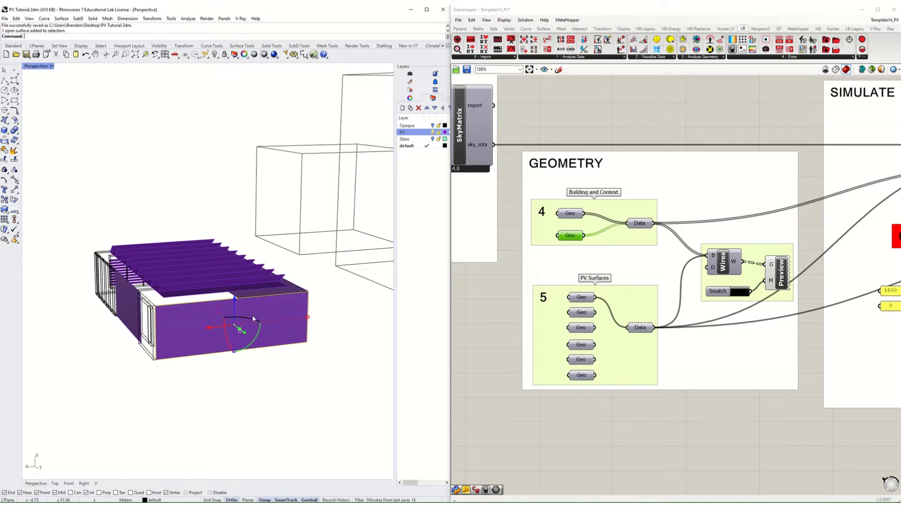
pyautogui.rightClick(581, 297)
pyautogui.click(606, 383)
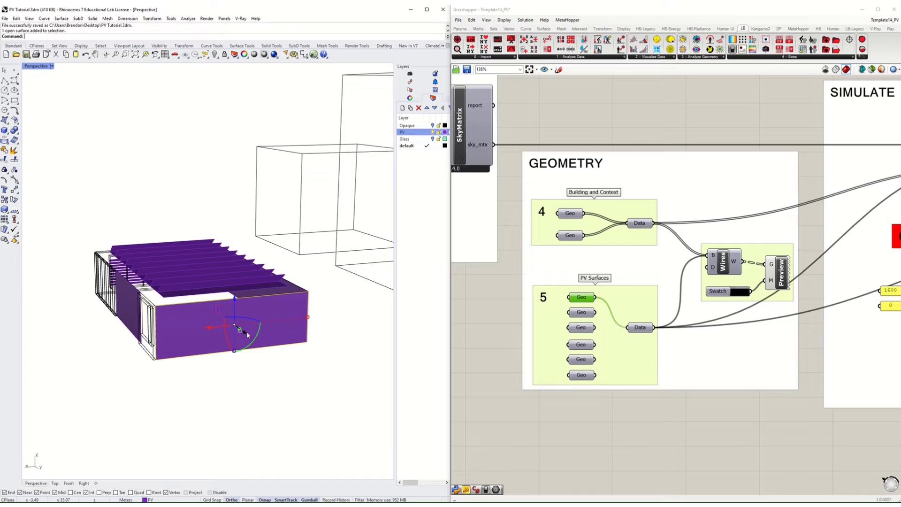
# - Assign the PV surface on the building's east facade to the second Geo parameter under PV Surfaces
pyautogui.moveTo(247, 331); pyautogui.dragTo(307, 301, button='right')
pyautogui.click(308, 300)
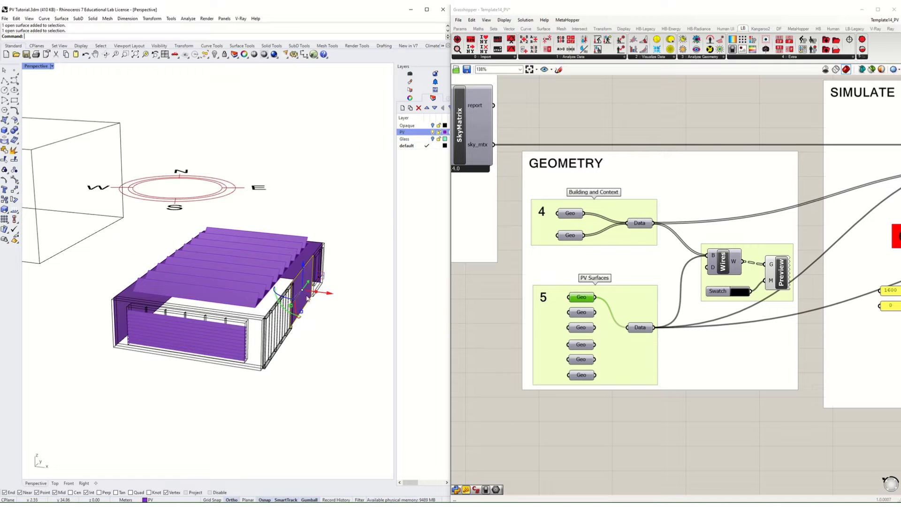
pyautogui.rightClick(580, 312)
pyautogui.click(606, 392)
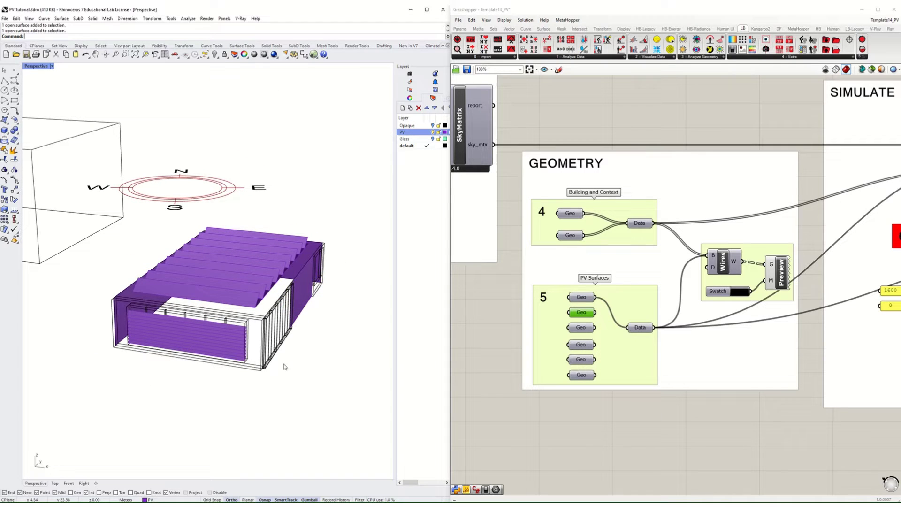
# - Select all horizontal louver surfaces on the south facade and assign them to the third Geo parameter under PV Surfaces
pyautogui.moveTo(201, 346); pyautogui.dragTo(254, 357, button='right')
pyautogui.click(209, 331)
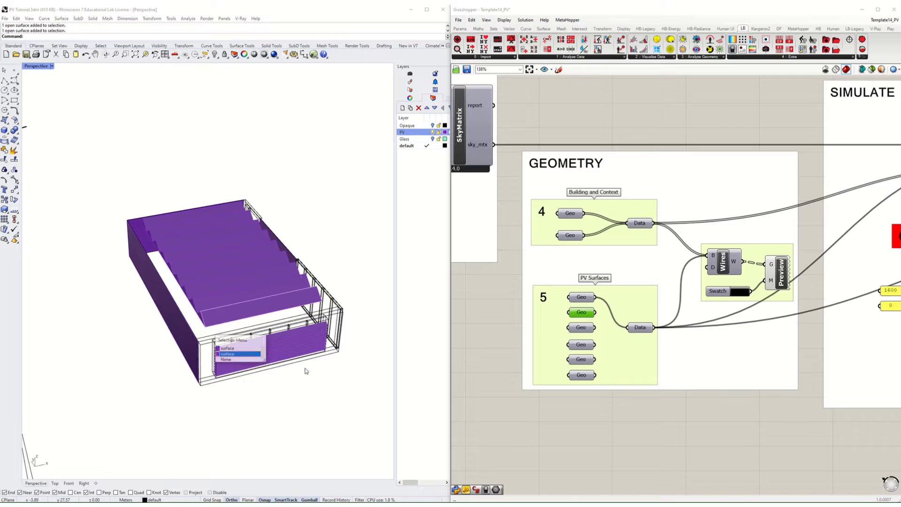
pyautogui.moveTo(335, 388); pyautogui.dragTo(288, 383, button='right')
pyautogui.moveTo(242, 407); pyautogui.dragTo(223, 357)
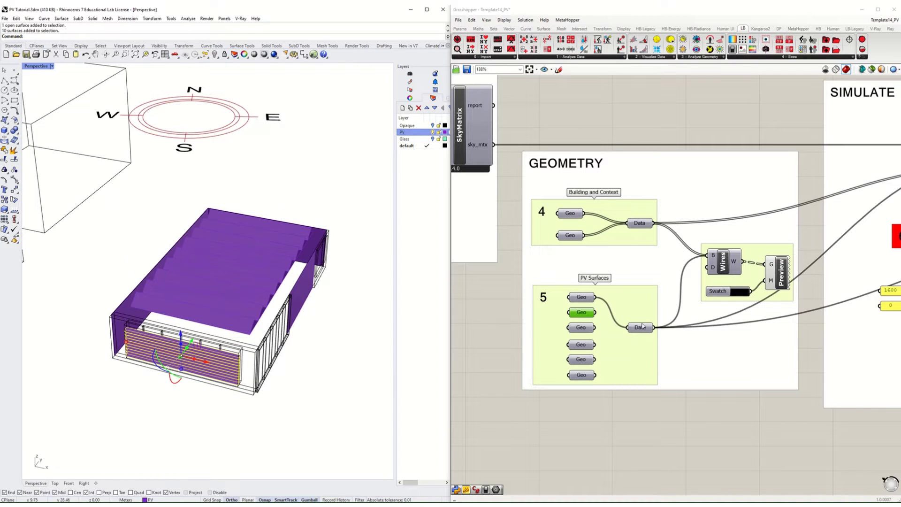
pyautogui.rightClick(583, 326)
pyautogui.click(613, 409)
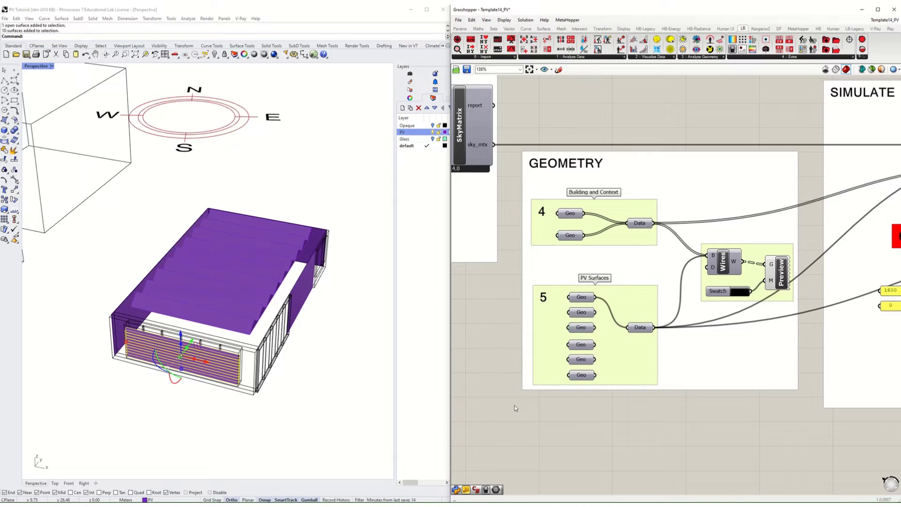
# - Assign the long PV surface on the building's west facade to the fourth Geo parameter under PV Surfaces
pyautogui.moveTo(77, 325); pyautogui.dragTo(161, 323, button='right')
pyautogui.click(161, 323)
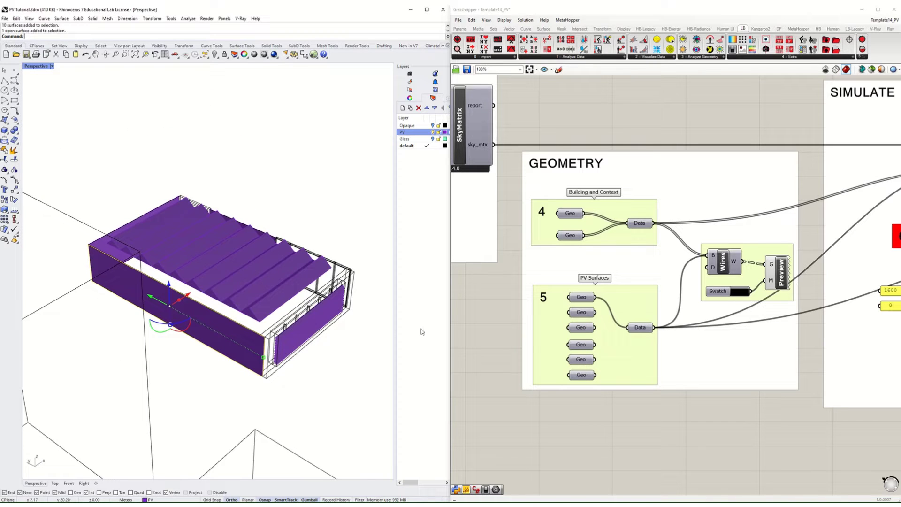
pyautogui.rightClick(584, 347)
pyautogui.click(622, 431)
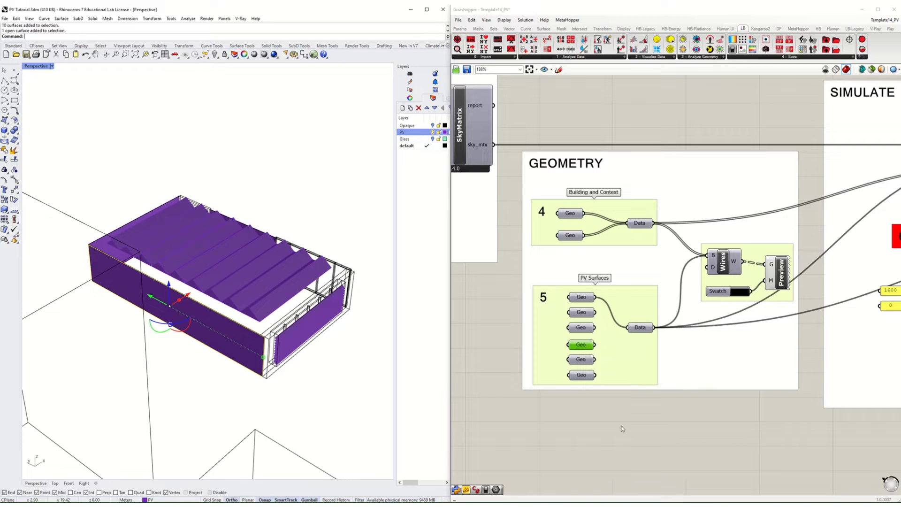
# - Assign the flat roof surface beneath the sawtooth panels to the fifth Geo parameter under PV Surfaces
pyautogui.moveTo(281, 257); pyautogui.dragTo(343, 355, button='right')
pyautogui.click(343, 355)
pyautogui.scroll(3, 241, 306)
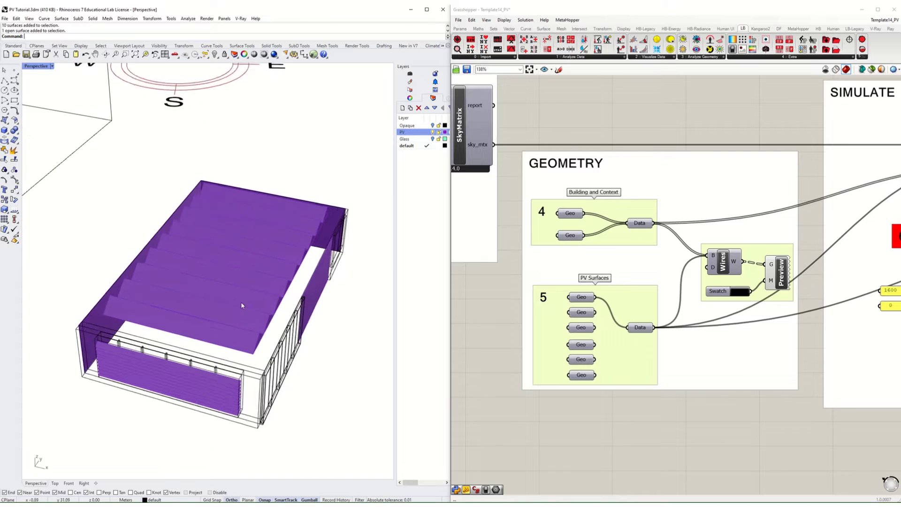
pyautogui.moveTo(251, 310); pyautogui.dragTo(240, 322, button='right')
pyautogui.click(226, 332)
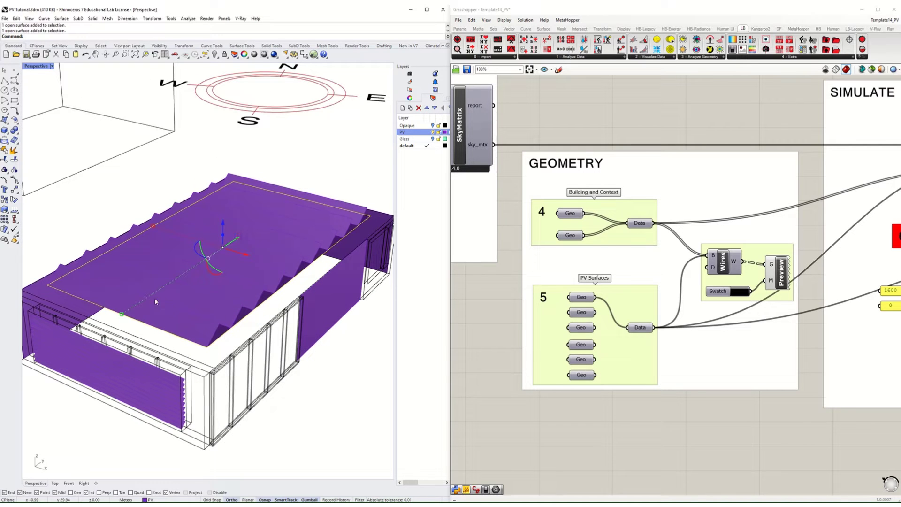
pyautogui.rightClick(580, 360)
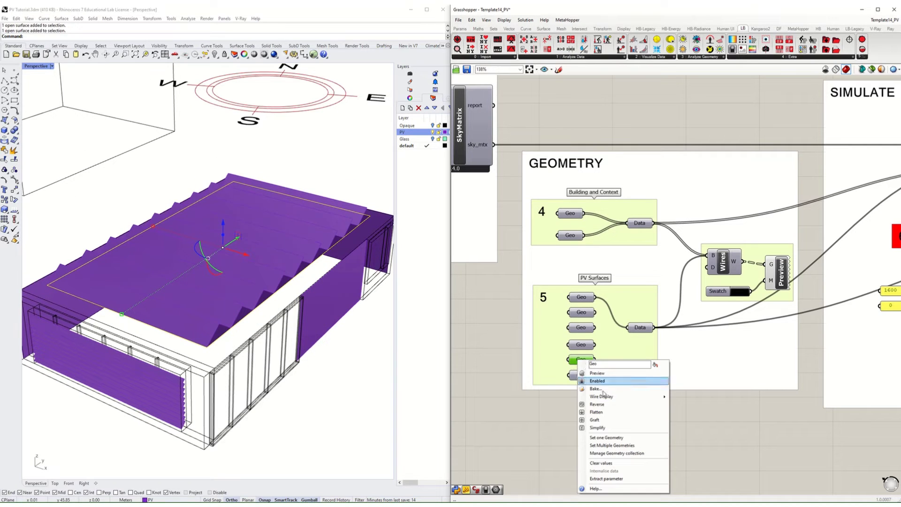
pyautogui.click(607, 438)
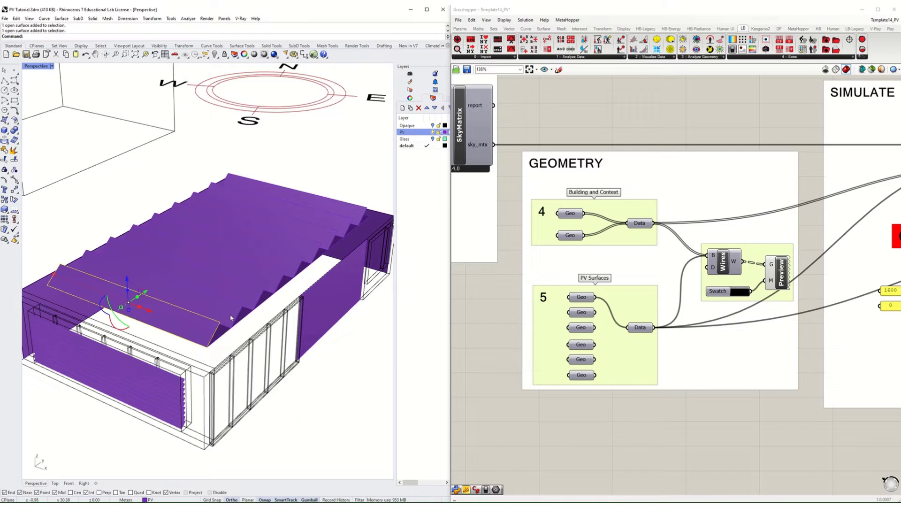
# - Select all sawtooth panel surfaces on the roof and assign them to the sixth Geo parameter under PV Surfaces
pyautogui.moveTo(282, 320); pyautogui.dragTo(288, 274, button='right')
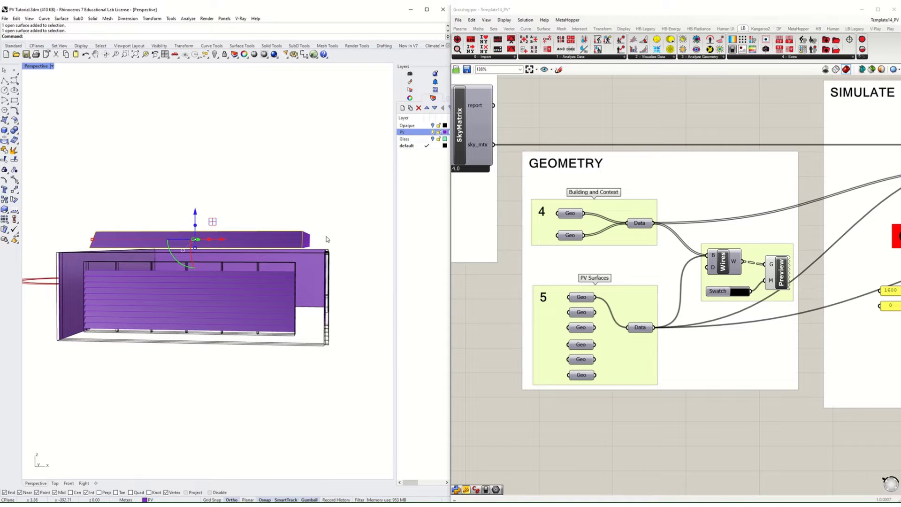
pyautogui.moveTo(325, 235); pyautogui.dragTo(296, 244)
pyautogui.moveTo(328, 256); pyautogui.dragTo(286, 305, button='right')
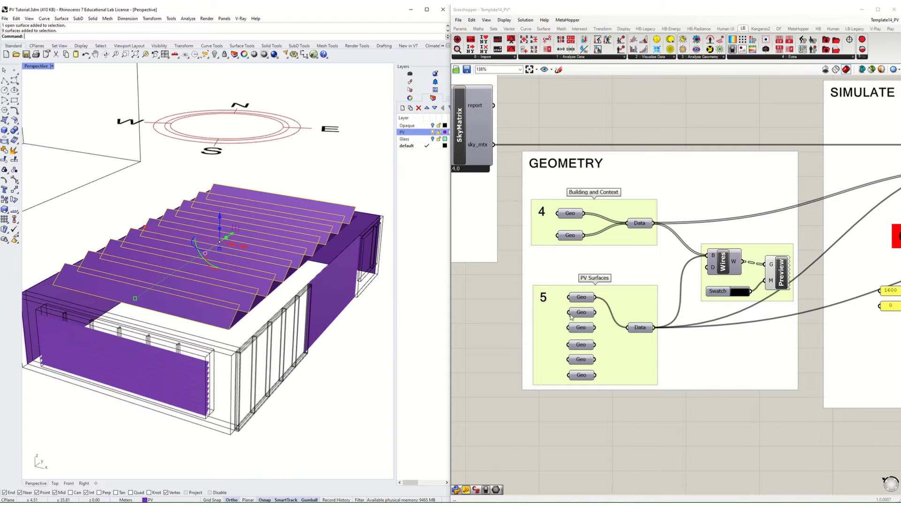
pyautogui.rightClick(586, 378)
pyautogui.click(619, 458)
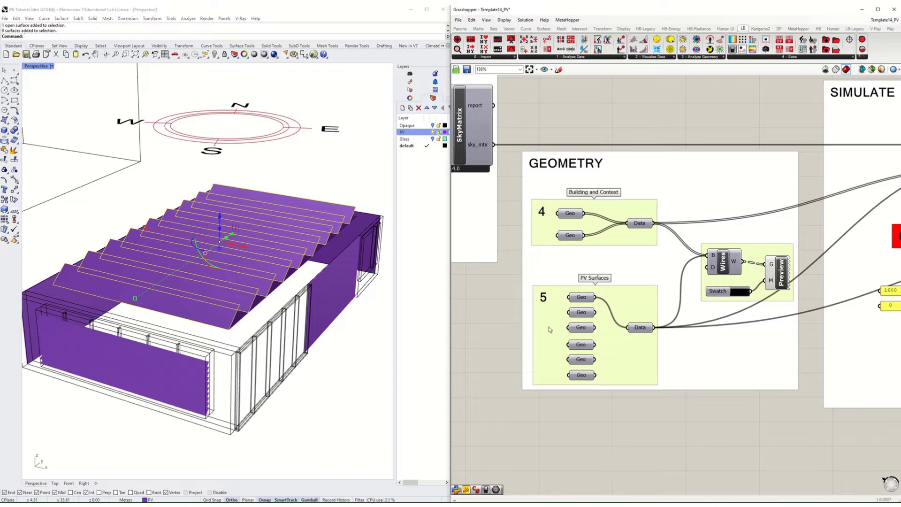
pyautogui.click(333, 191)
# - Hide the PV layer so that only the building and context wireframe is shown
pyautogui.moveTo(675, 321); pyautogui.dragTo(598, 344, button='right')
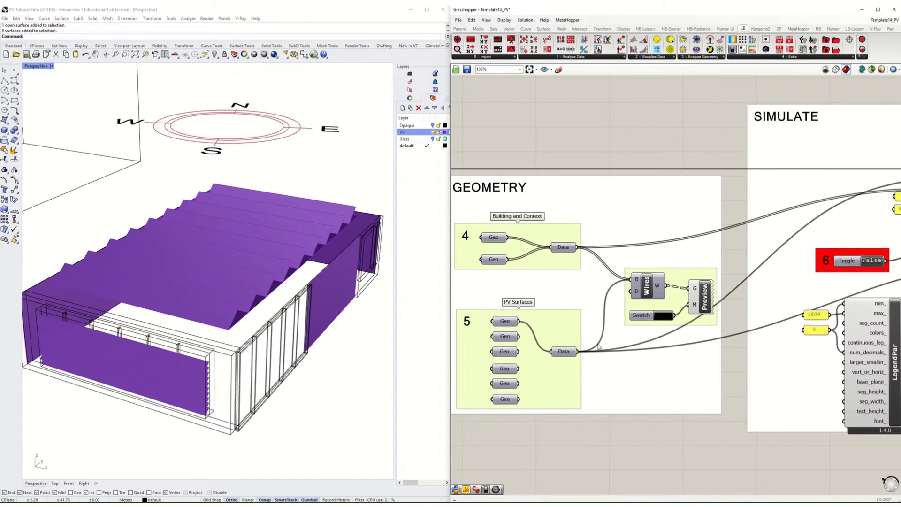
pyautogui.scroll(-3, 599, 347)
pyautogui.scroll(1, 599, 394)
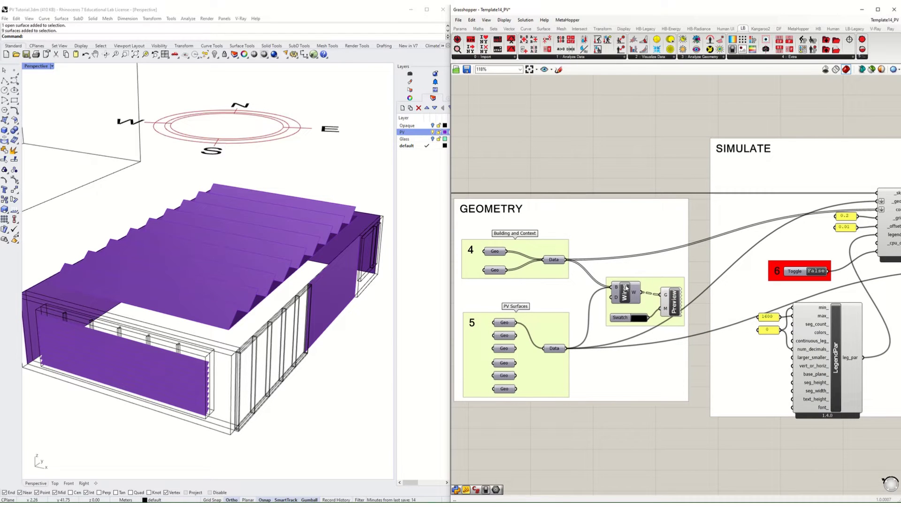
pyautogui.click(394, 268)
pyautogui.click(432, 132)
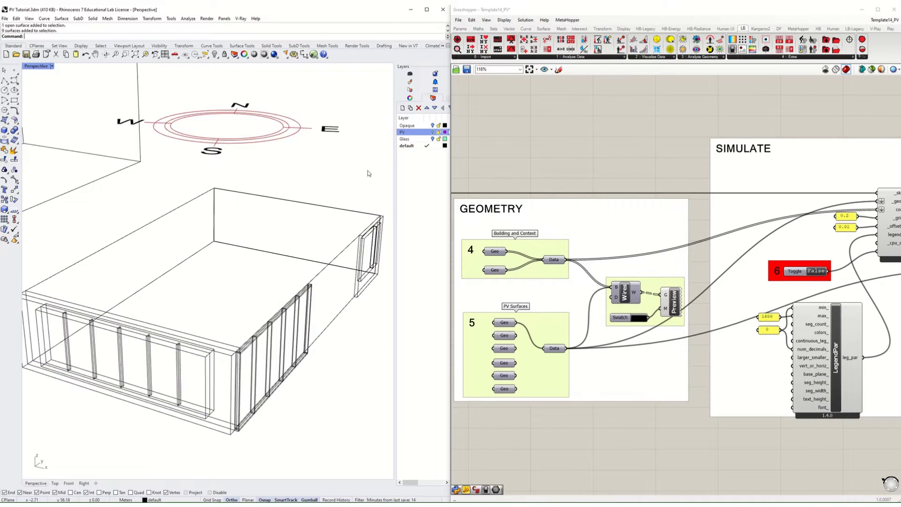
pyautogui.scroll(-1, 342, 224)
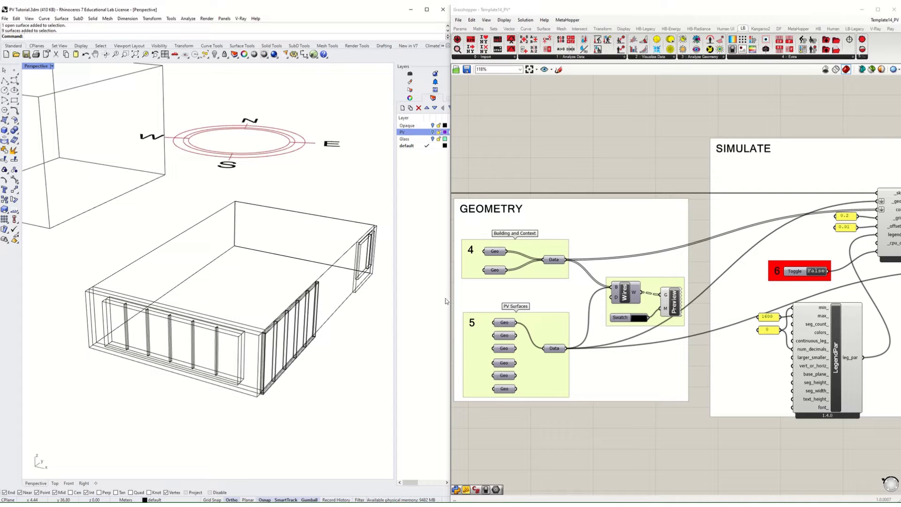
# - Examine the IncidentRadiation component's inputs, especially the grid size and the description of the offset distance
pyautogui.moveTo(740, 291); pyautogui.dragTo(563, 308, button='right')
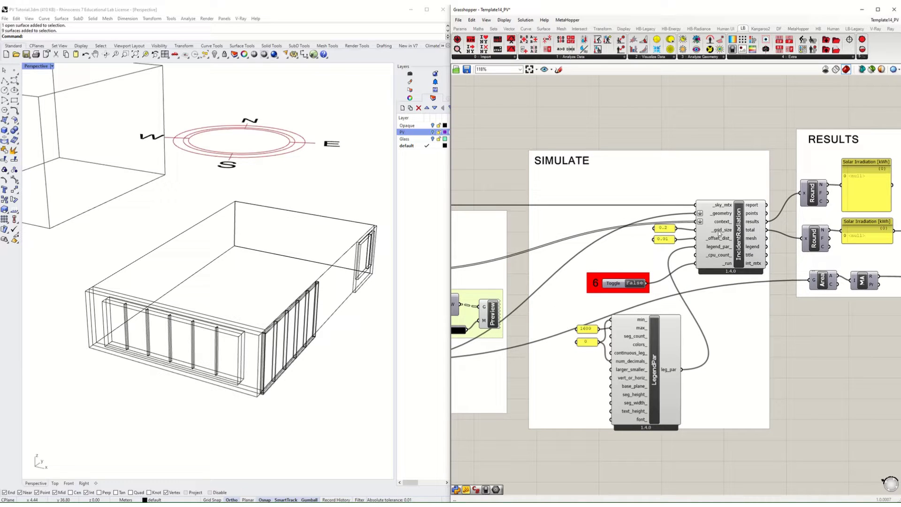
pyautogui.scroll(3, 727, 232)
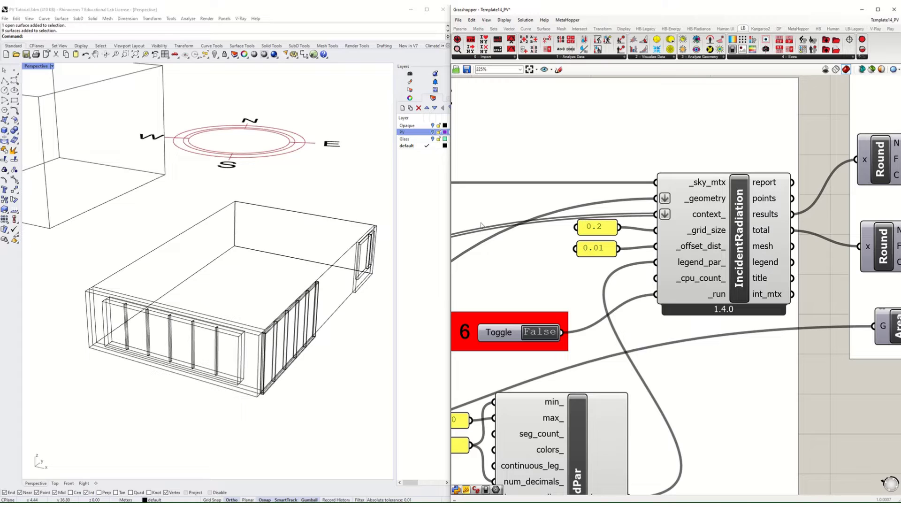
pyautogui.click(449, 214)
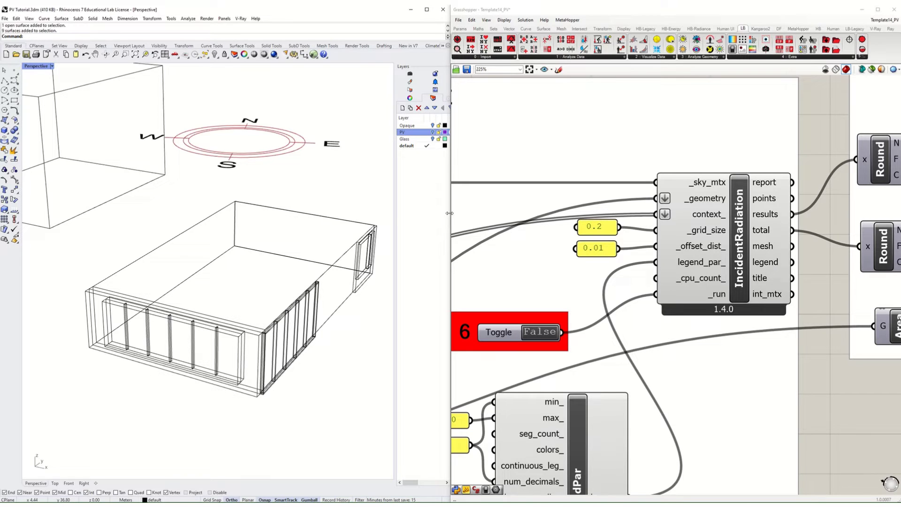
pyautogui.moveTo(449, 213); pyautogui.dragTo(393, 214)
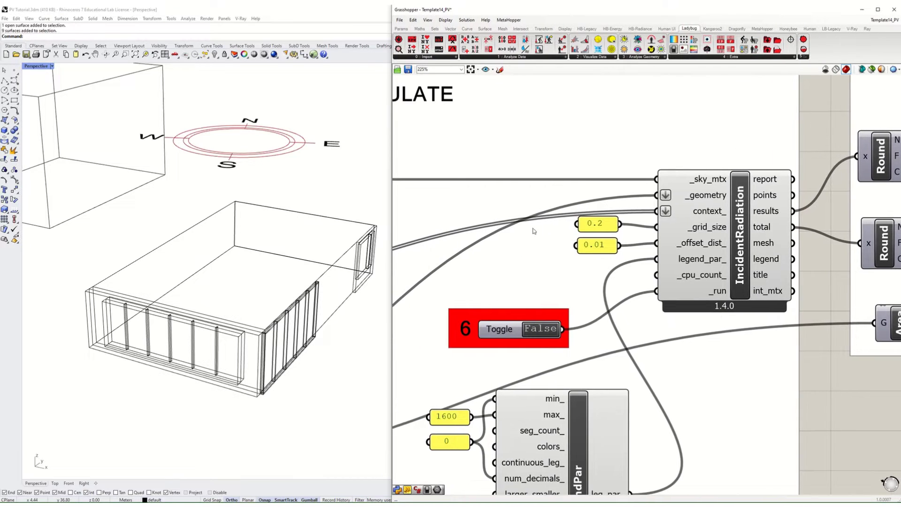
pyautogui.scroll(-3, 647, 245)
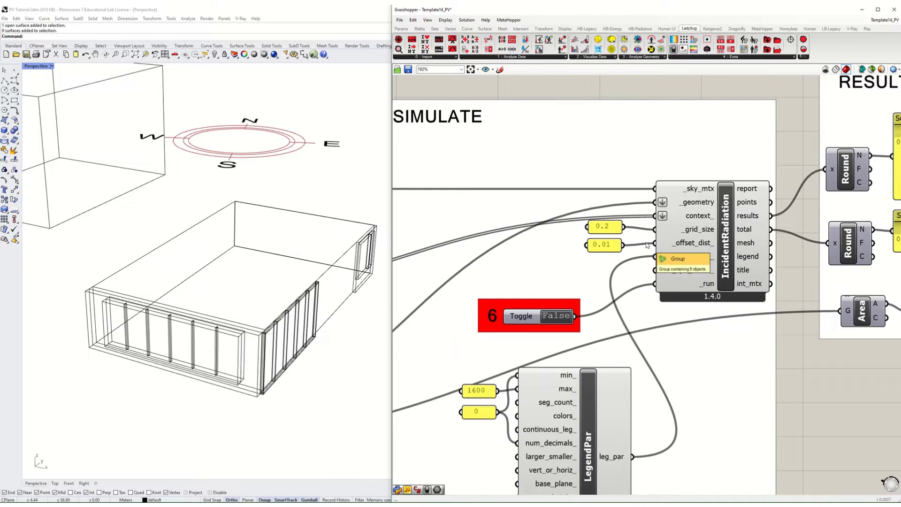
pyautogui.scroll(2, 639, 241)
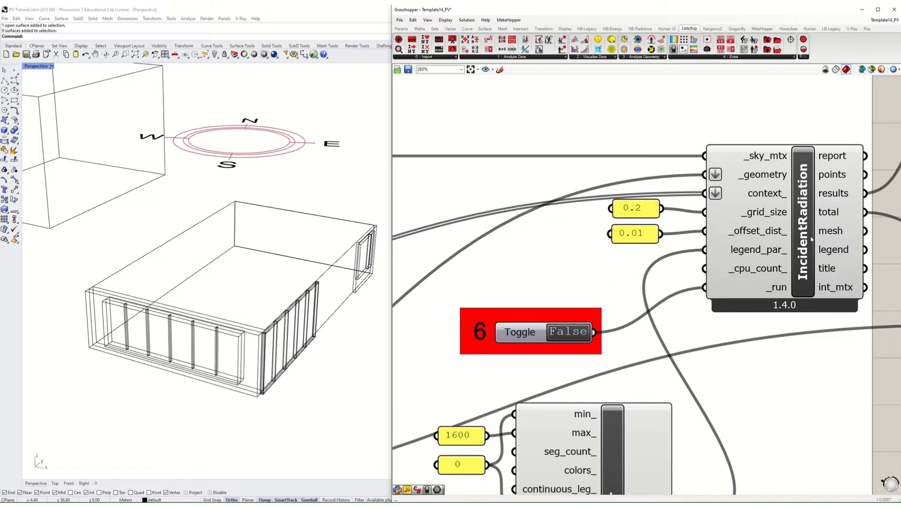
pyautogui.moveTo(775, 234)
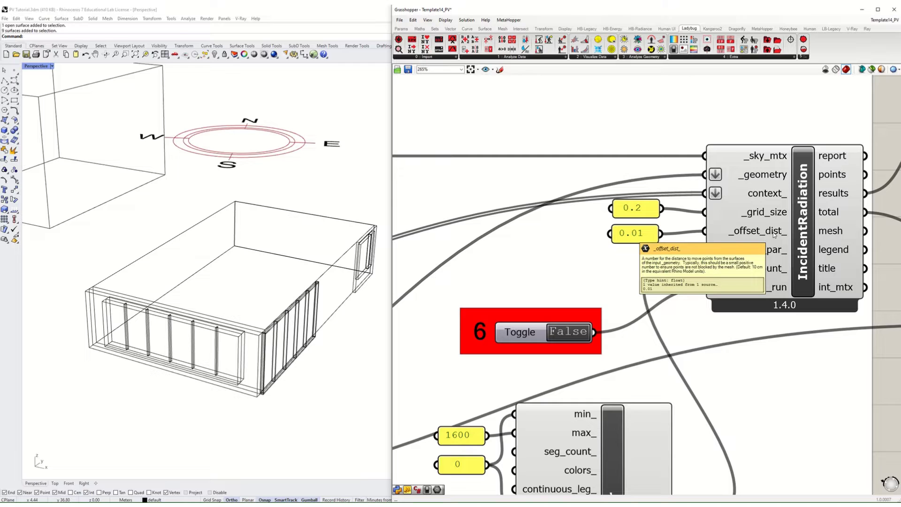
pyautogui.scroll(-5, 775, 235)
pyautogui.scroll(3, 582, 305)
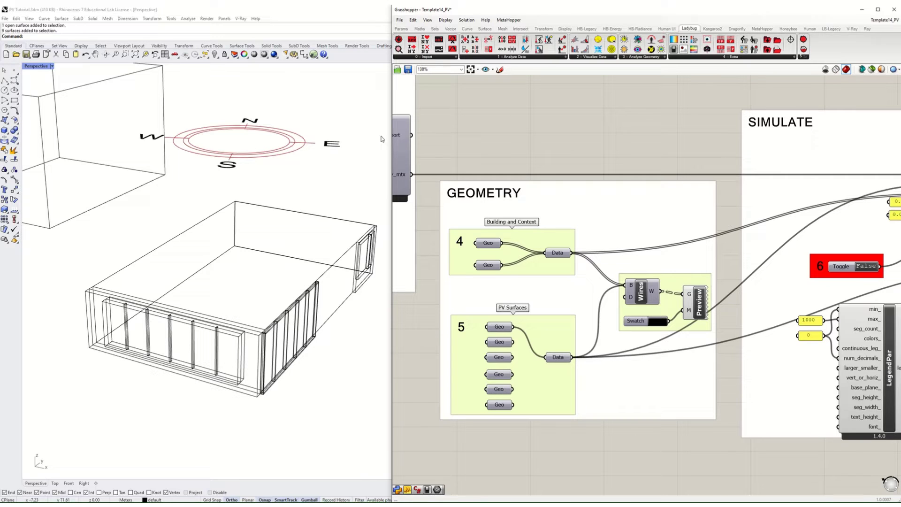
# - Turn the PV layer back on and select the PV surface on the building's east facade
pyautogui.moveTo(392, 133); pyautogui.dragTo(495, 133)
pyautogui.click(422, 134)
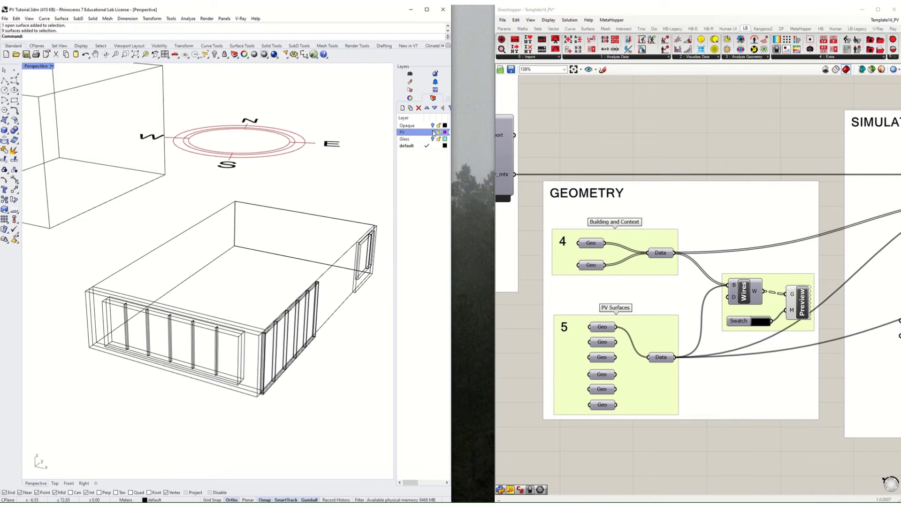
pyautogui.click(433, 132)
pyautogui.scroll(3, 352, 263)
pyautogui.click(317, 311)
pyautogui.moveTo(374, 322); pyautogui.dragTo(350, 317, button='right')
# - Check the offset distance panel feeding IncidentRadiation against the east facade's PV surface, and clear the selection
pyautogui.moveTo(798, 257); pyautogui.dragTo(407, 270, button='right')
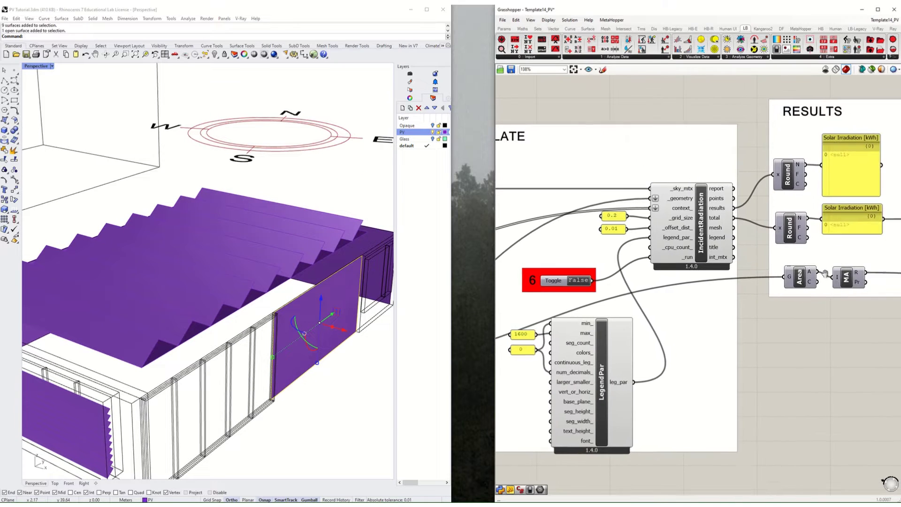
pyautogui.click(614, 229)
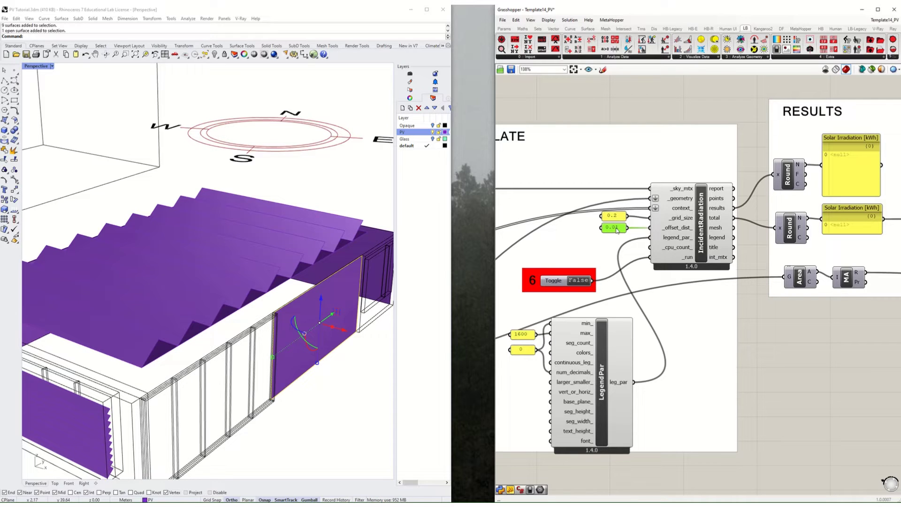
pyautogui.click(311, 324)
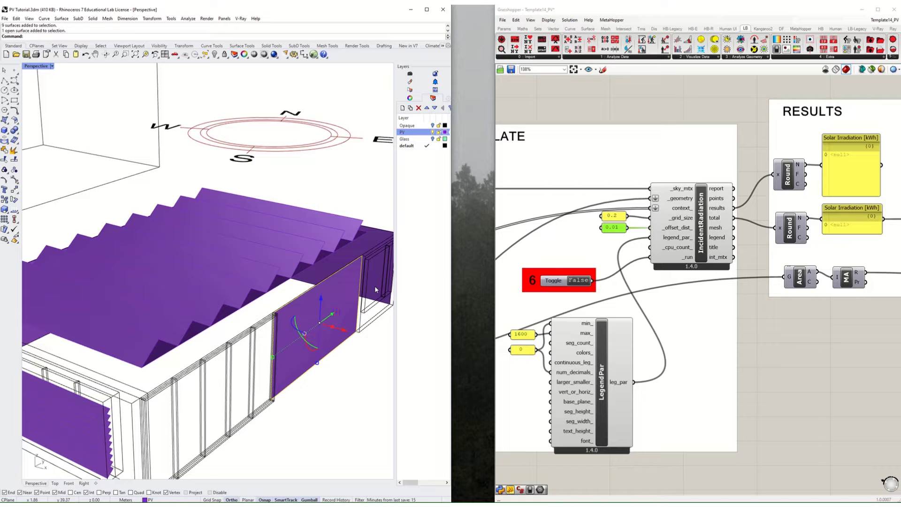
pyautogui.click(744, 343)
pyautogui.click(371, 201)
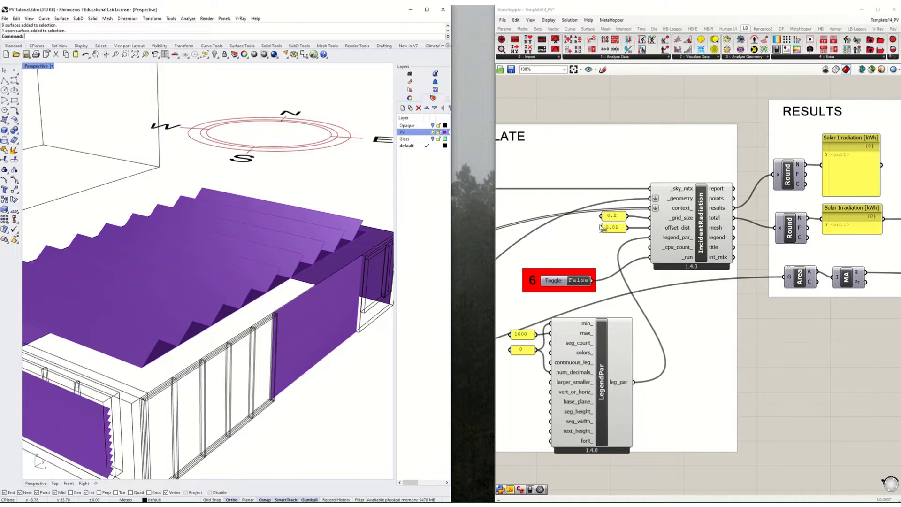
# - Examine the LegendPar component connected to IncidentRadiation and the panel that supplies its maximum value
pyautogui.scroll(2, 602, 228)
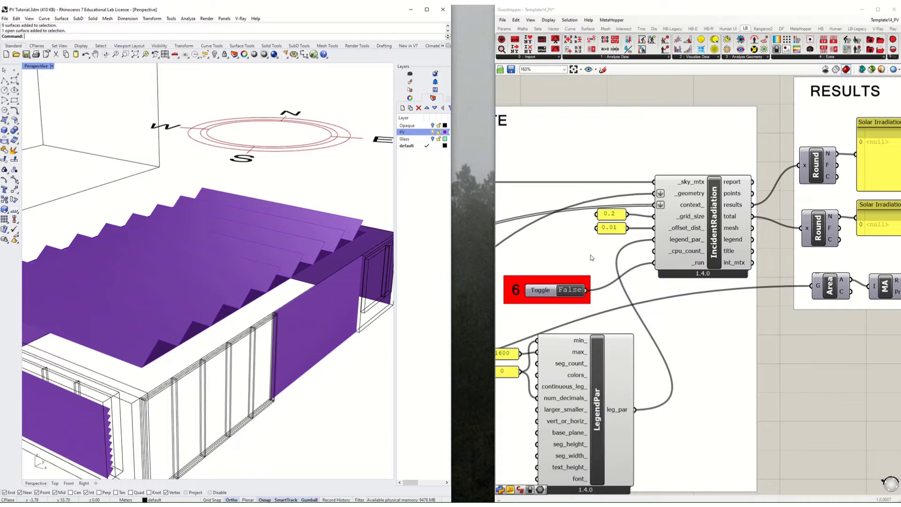
pyautogui.moveTo(592, 257); pyautogui.dragTo(694, 231, button='right')
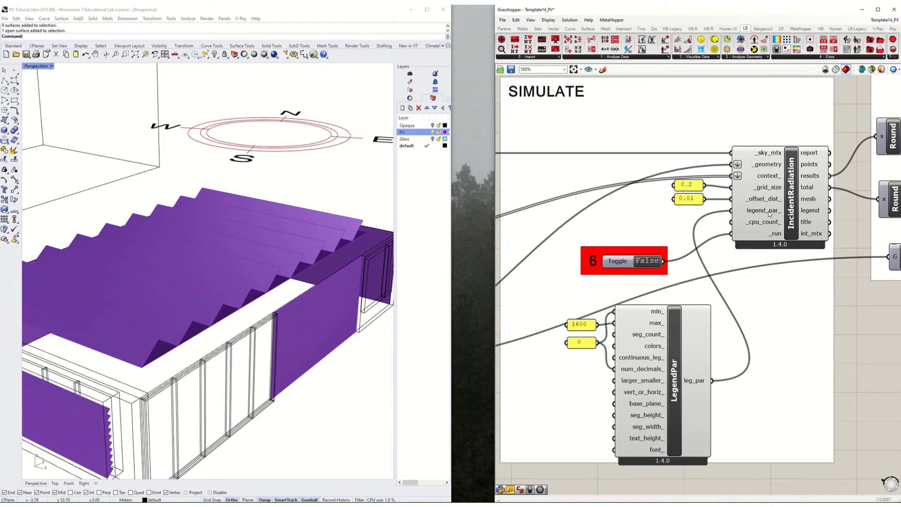
pyautogui.click(670, 328)
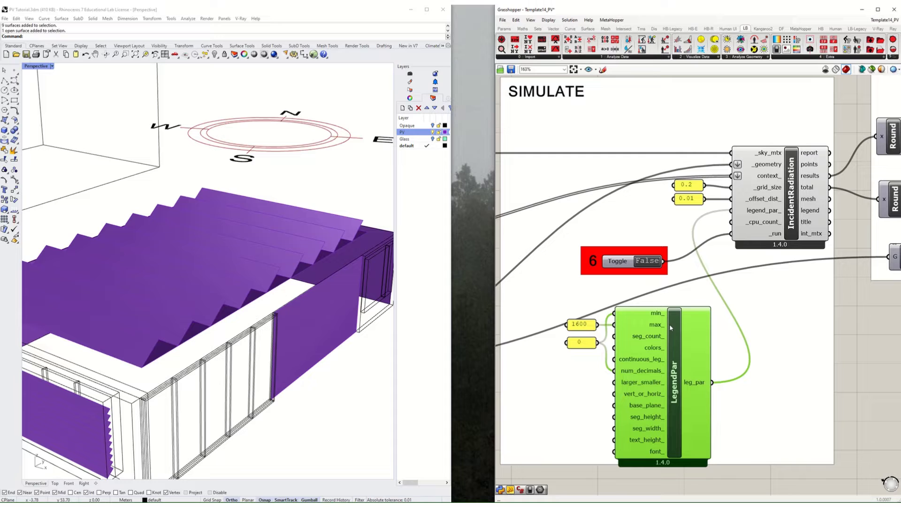
pyautogui.click(580, 328)
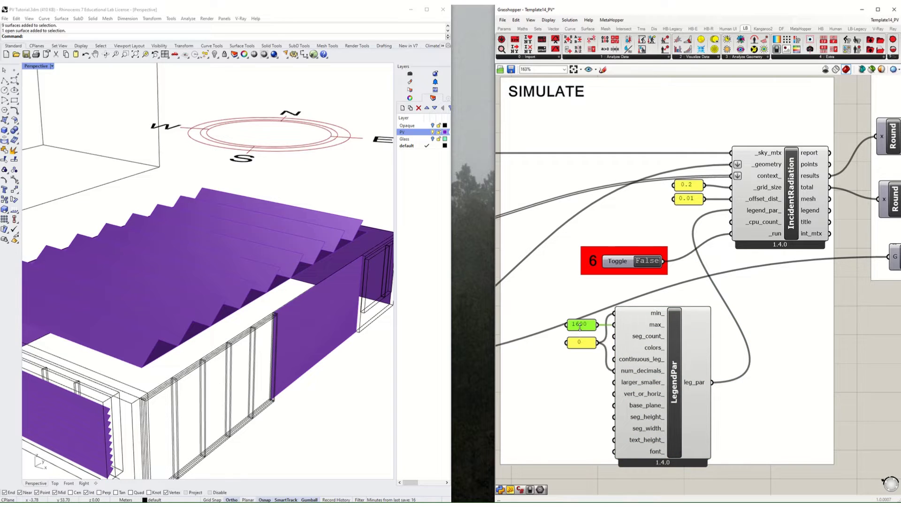
pyautogui.moveTo(581, 327); pyautogui.dragTo(671, 308, button='right')
pyautogui.scroll(-1, 671, 308)
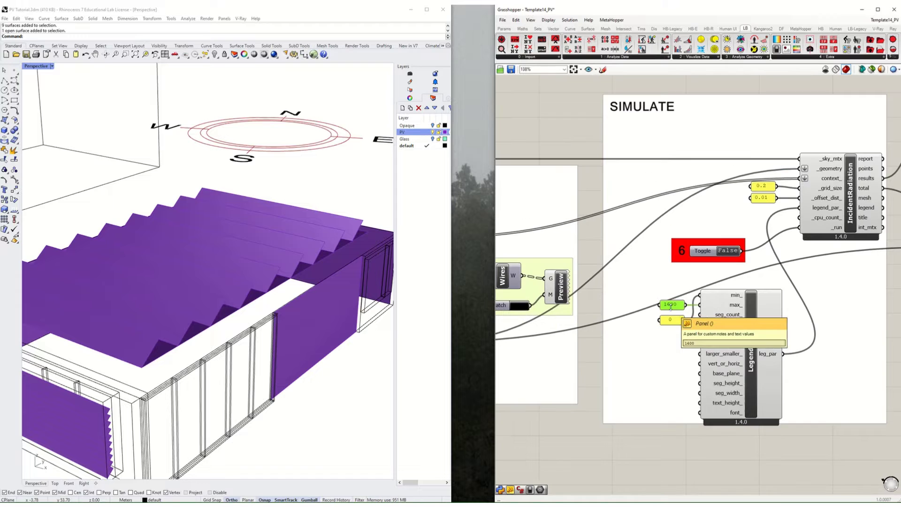
pyautogui.moveTo(754, 303); pyautogui.dragTo(656, 337, button='right')
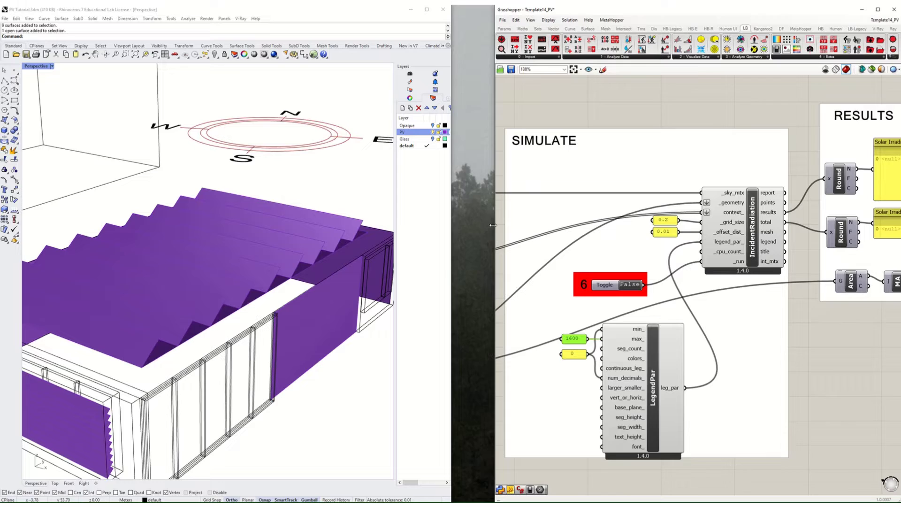
# - Run the radiation simulation by setting toggle 6 to True, and hide the PV layer to inspect the coloured mesh and legend
pyautogui.moveTo(493, 226); pyautogui.dragTo(454, 225)
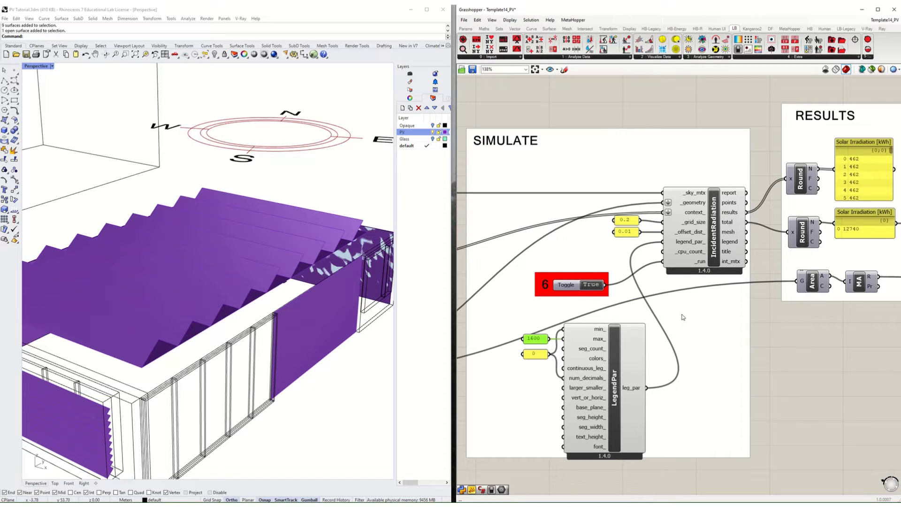
pyautogui.click(311, 247)
pyautogui.click(432, 132)
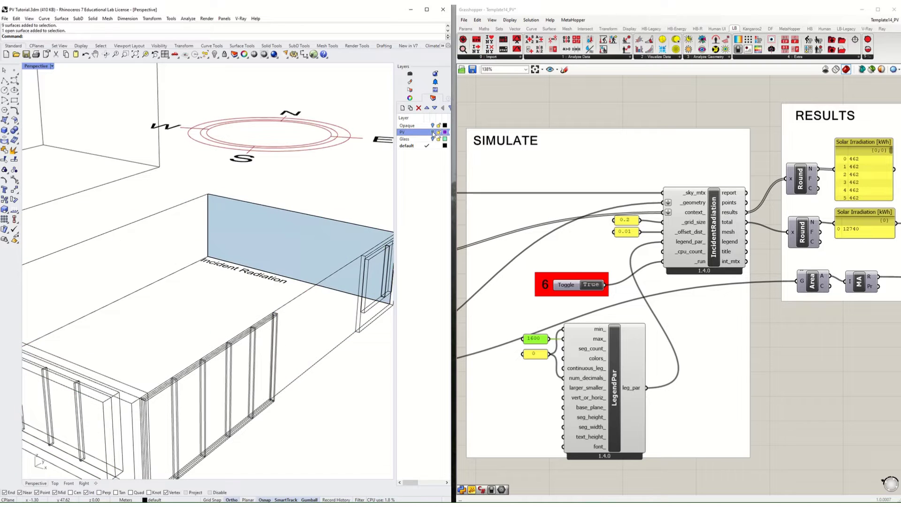
pyautogui.scroll(-5, 239, 257)
pyautogui.moveTo(239, 257); pyautogui.dragTo(262, 269, button='right')
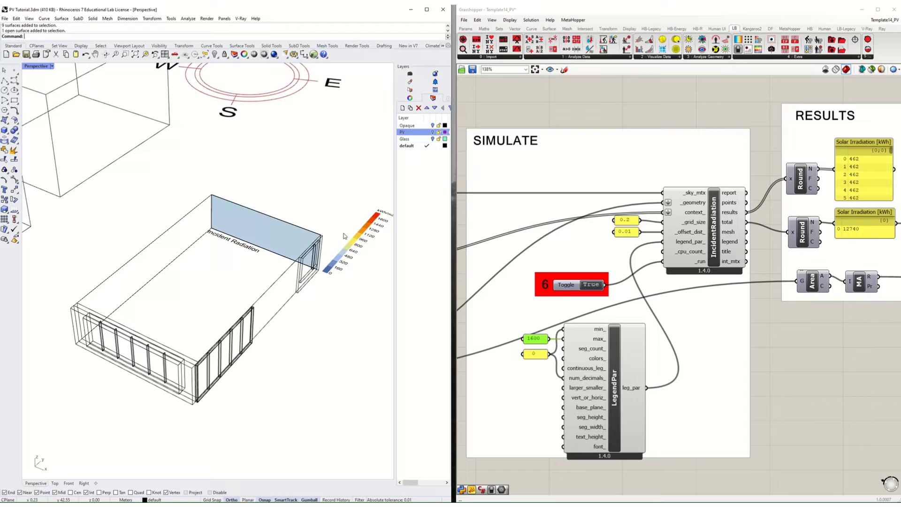
pyautogui.scroll(3, 393, 205)
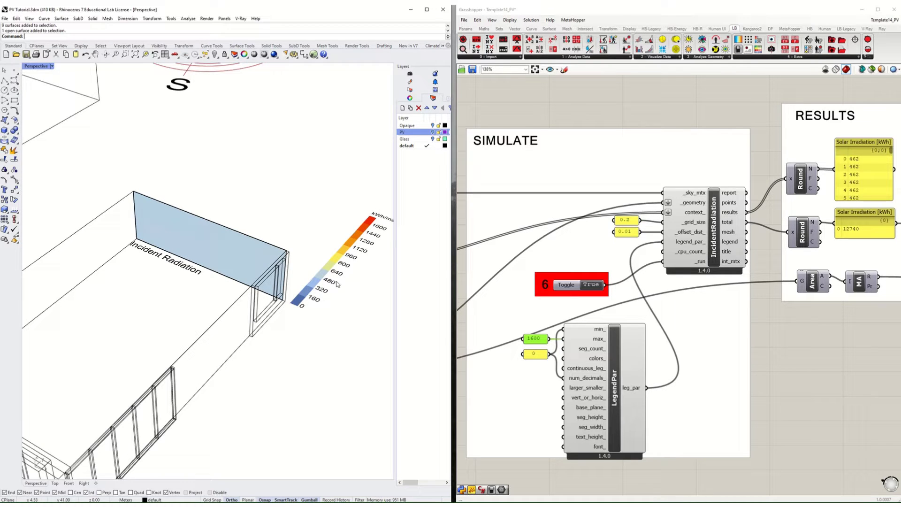
pyautogui.scroll(-3, 693, 289)
pyautogui.scroll(3, 870, 244)
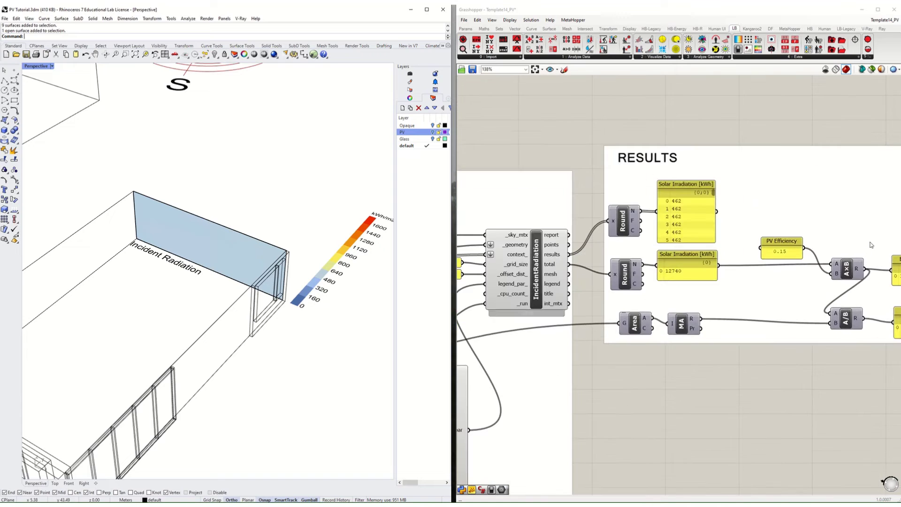
# - Examine the Results group, tracing the total output through its Round component to the total Solar Irradiation panel
pyautogui.moveTo(821, 244); pyautogui.dragTo(707, 239, button='right')
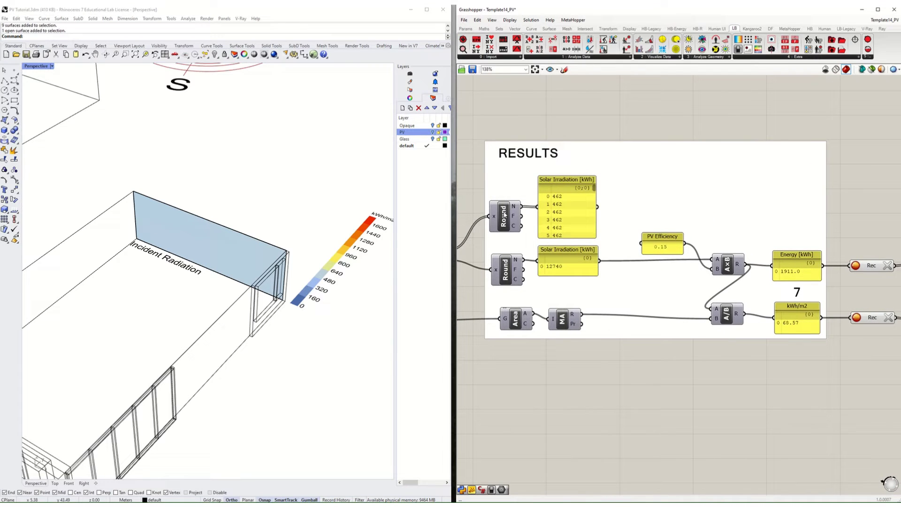
pyautogui.click(503, 277)
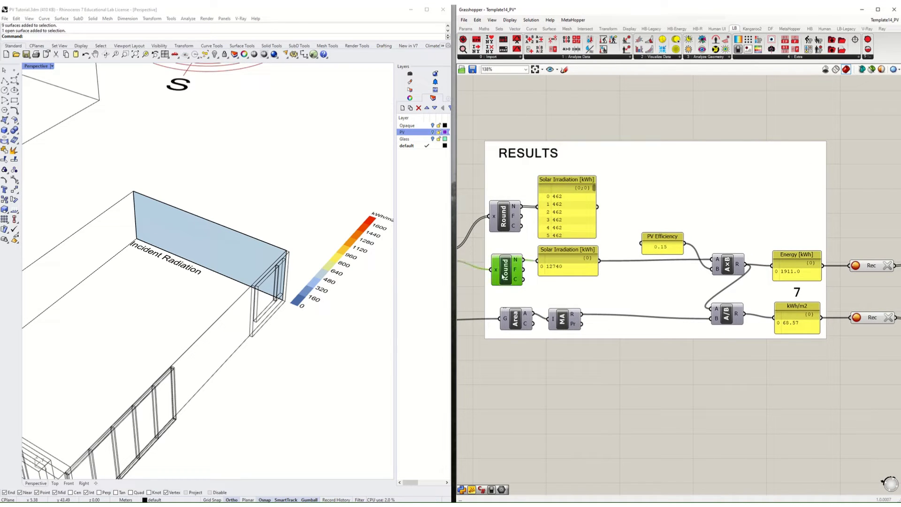
pyautogui.moveTo(558, 284); pyautogui.dragTo(703, 273, button='right')
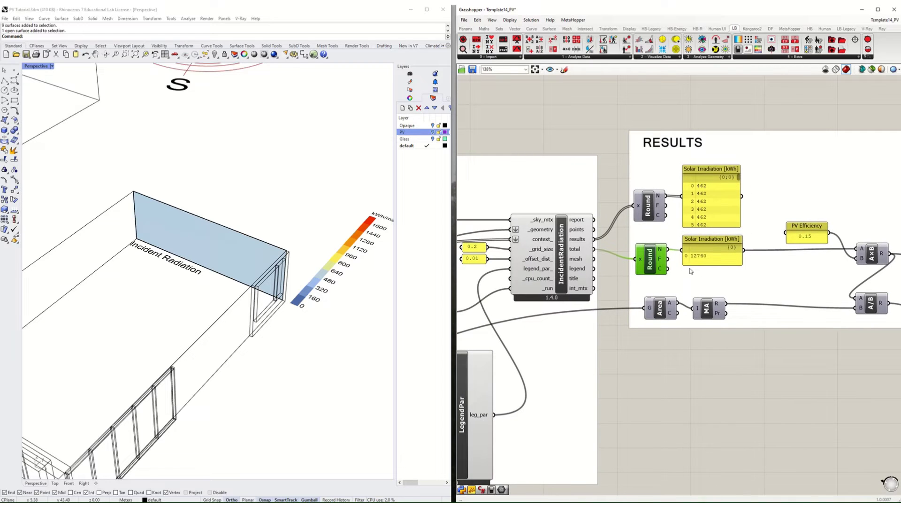
pyautogui.click(713, 241)
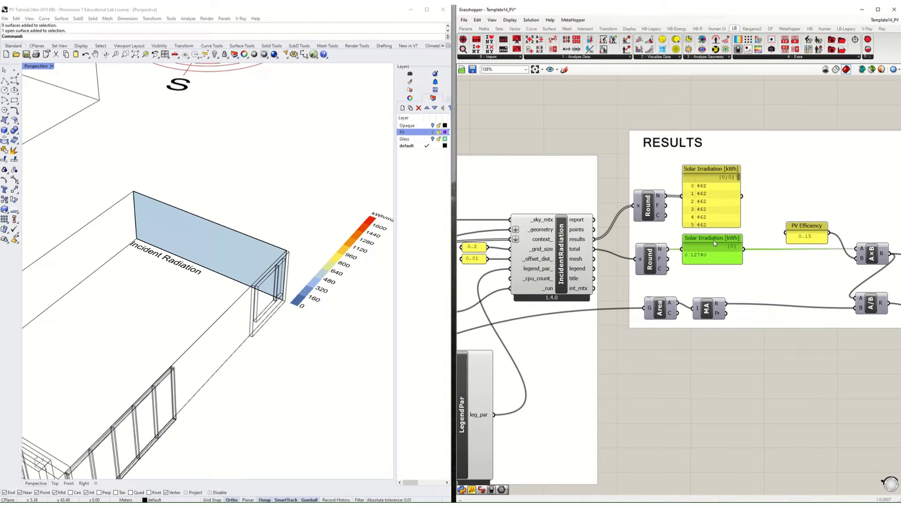
# - Examine how the PV Efficiency panel and the total Solar Irradiation panel feed the multiplication behind the Energy [kWh] panel
pyautogui.moveTo(704, 263); pyautogui.dragTo(600, 261, button='right')
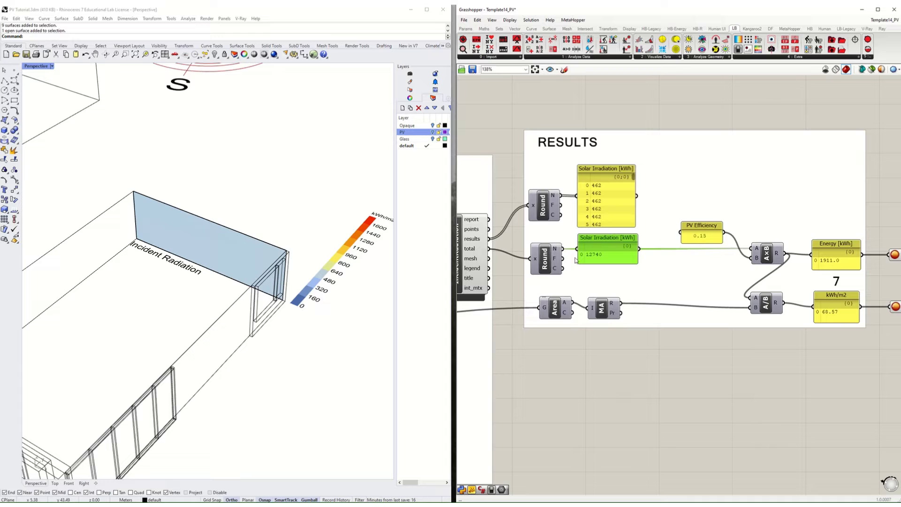
pyautogui.click(699, 227)
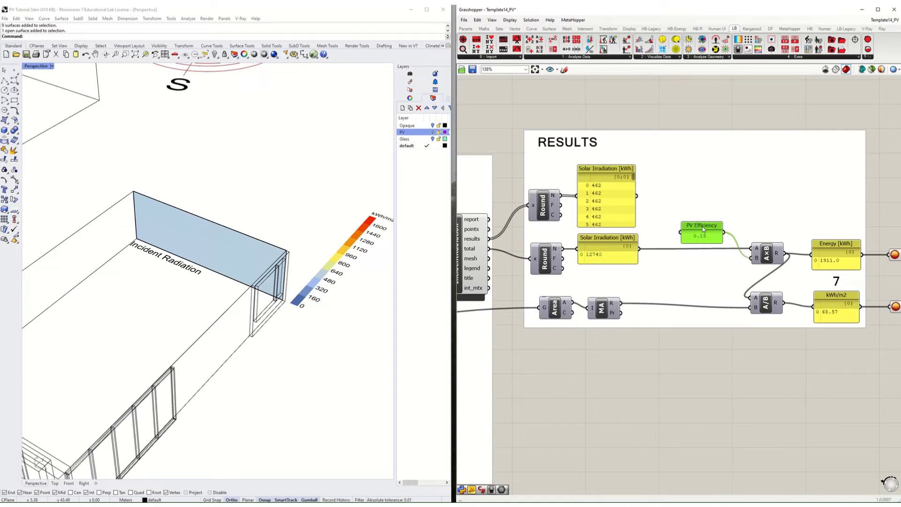
pyautogui.moveTo(703, 229); pyautogui.dragTo(704, 226)
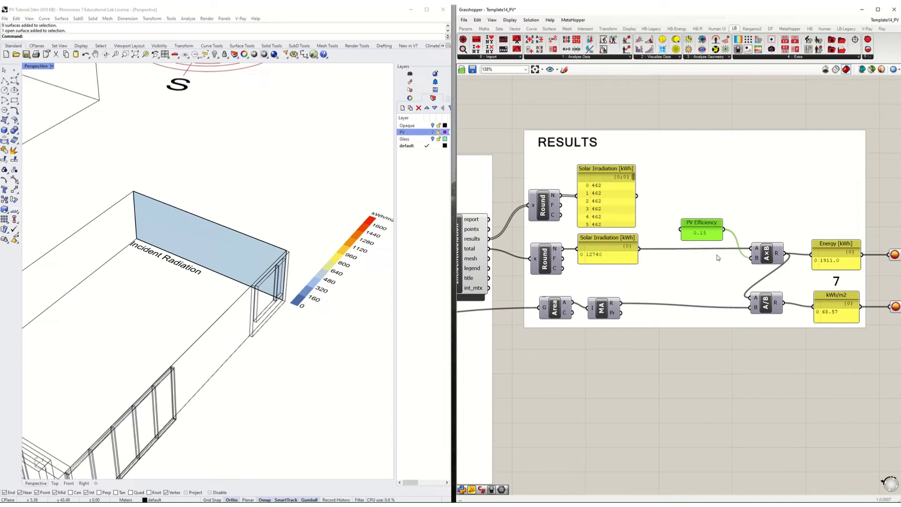
pyautogui.moveTo(799, 267); pyautogui.dragTo(747, 259, button='right')
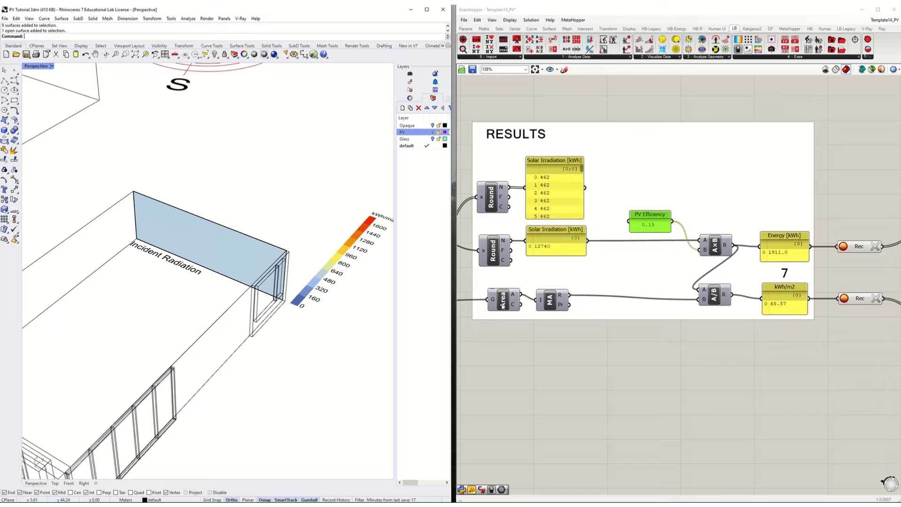
# - Trace the Area component through mass addition and division to the kWh/m2 panel in the Results group
pyautogui.moveTo(502, 304); pyautogui.dragTo(663, 293, button='right')
pyautogui.scroll(-3, 665, 296)
pyautogui.click(666, 296)
pyautogui.moveTo(834, 311); pyautogui.dragTo(759, 322, button='right')
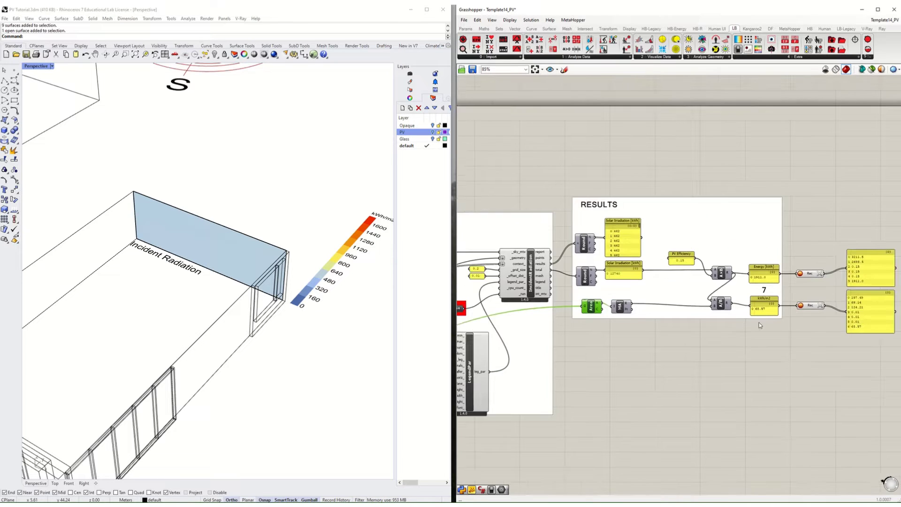
pyautogui.scroll(5, 759, 323)
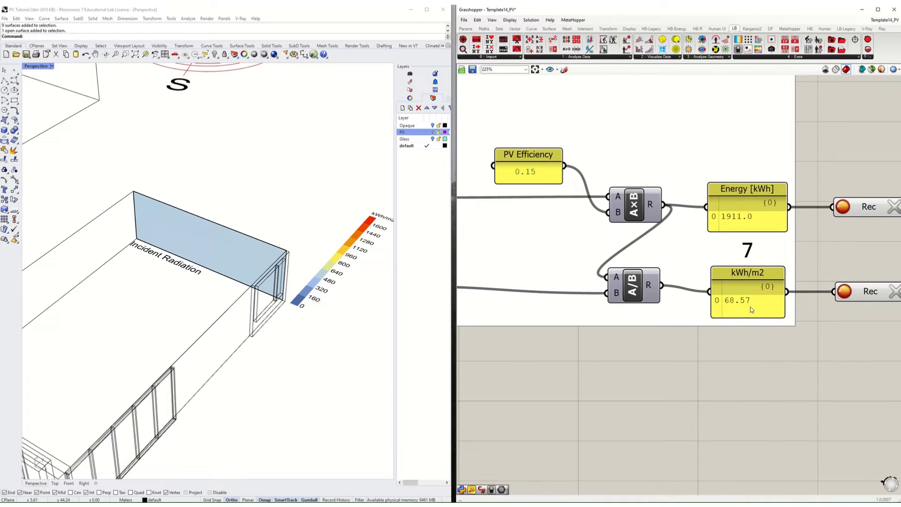
pyautogui.scroll(-3, 713, 307)
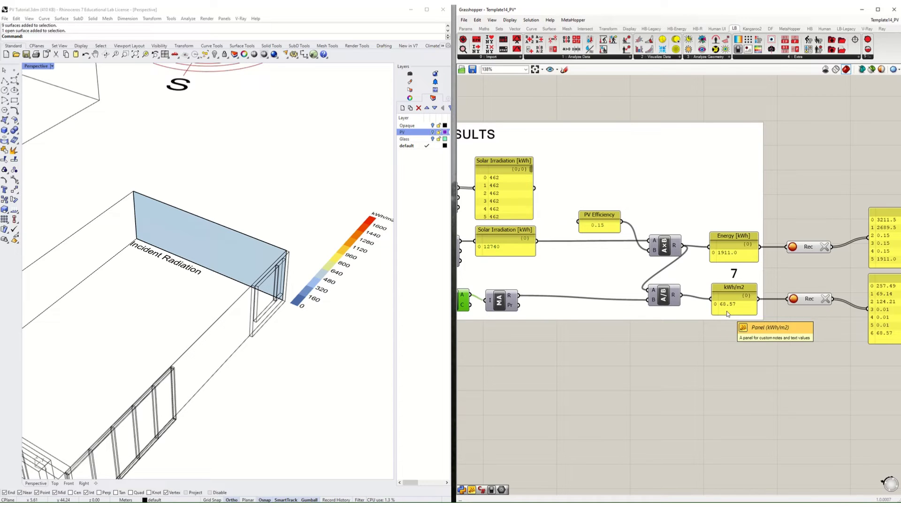
# - Clear the recorded data from both data recorders behind the Energy [kWh] and kWh/m2 panels
pyautogui.moveTo(751, 314); pyautogui.dragTo(698, 318, button='right')
pyautogui.click(772, 303)
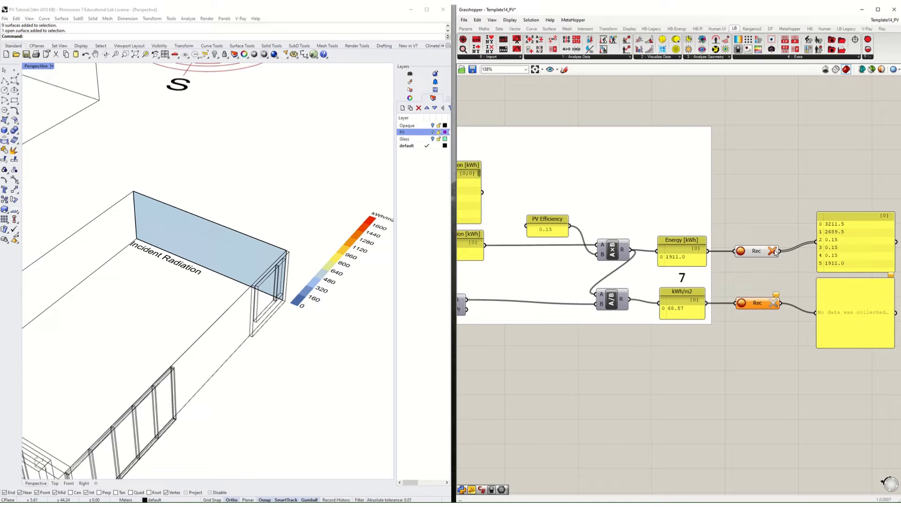
pyautogui.click(773, 251)
pyautogui.moveTo(852, 318); pyautogui.dragTo(803, 332, button='right')
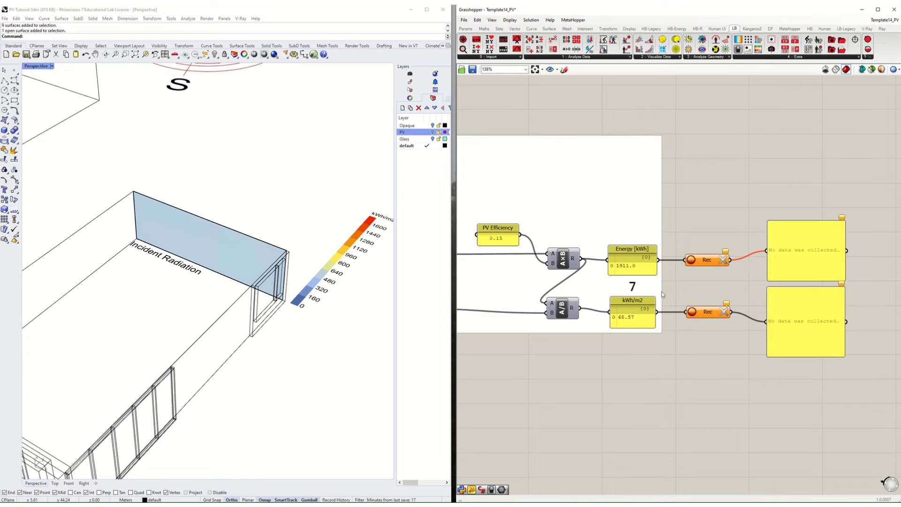
# - Connect the first Geo parameter in the PV Surfaces group to its Data component
pyautogui.scroll(-4, 655, 319)
pyautogui.scroll(2, 764, 324)
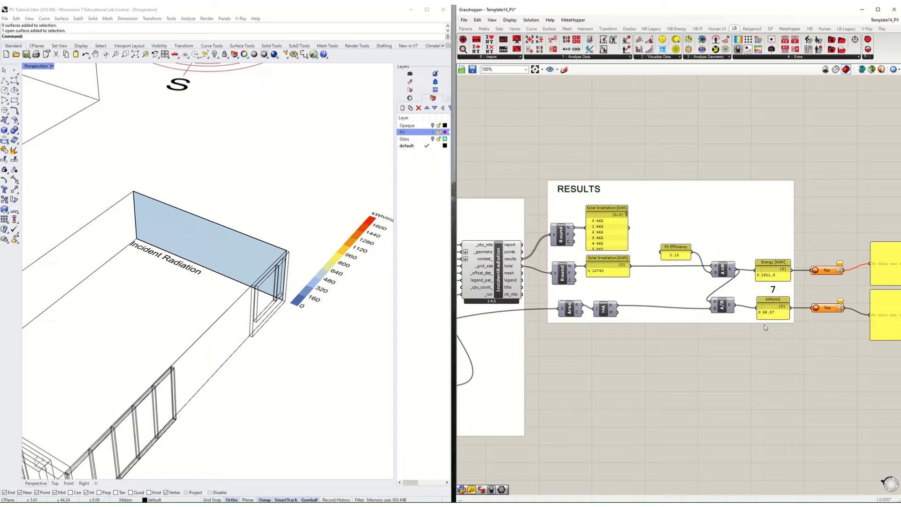
pyautogui.moveTo(641, 326); pyautogui.dragTo(793, 291, button='right')
pyautogui.moveTo(631, 322); pyautogui.dragTo(801, 324, button='right')
pyautogui.moveTo(699, 335); pyautogui.dragTo(643, 334, button='right')
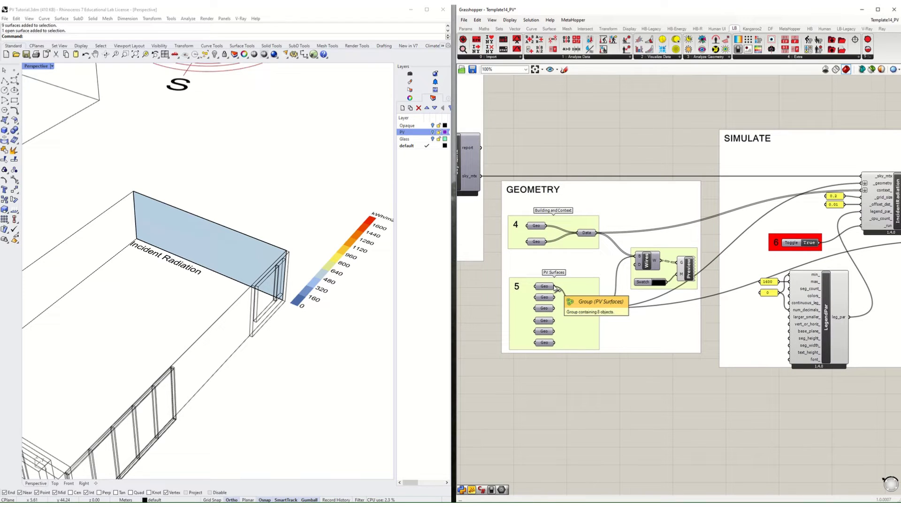
pyautogui.moveTo(554, 285); pyautogui.dragTo(576, 308)
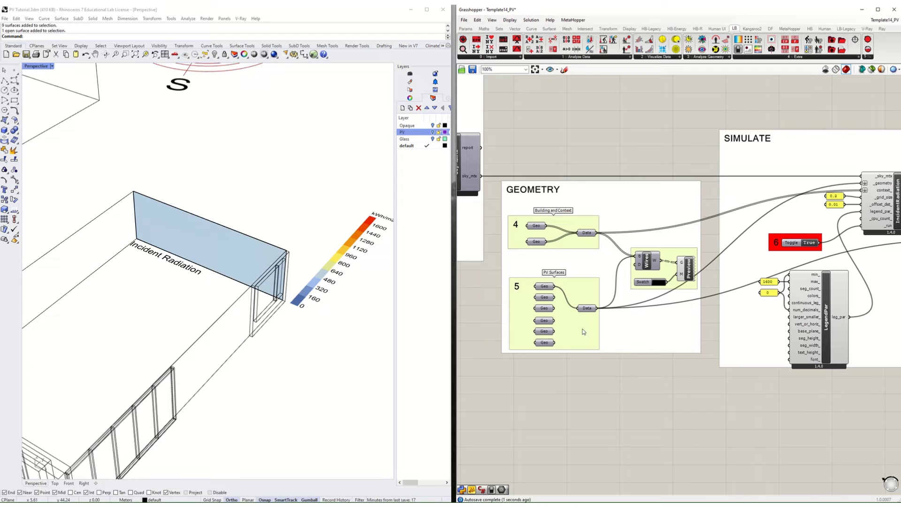
# - Switch the PV Surfaces Data input to the second and then the third Geo parameter, and inspect the radiation mesh on the louvres
pyautogui.moveTo(855, 319); pyautogui.dragTo(885, 283, button='right')
pyautogui.moveTo(553, 327); pyautogui.dragTo(829, 337, button='right')
pyautogui.scroll(1, 590, 326)
pyautogui.moveTo(600, 314); pyautogui.dragTo(627, 328)
pyautogui.scroll(-5, 352, 206)
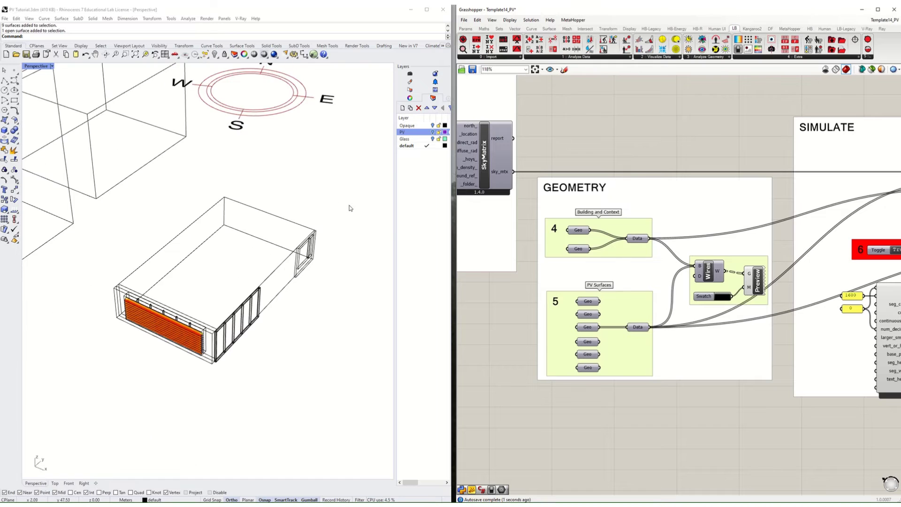
pyautogui.scroll(4, 131, 342)
pyautogui.click(314, 322)
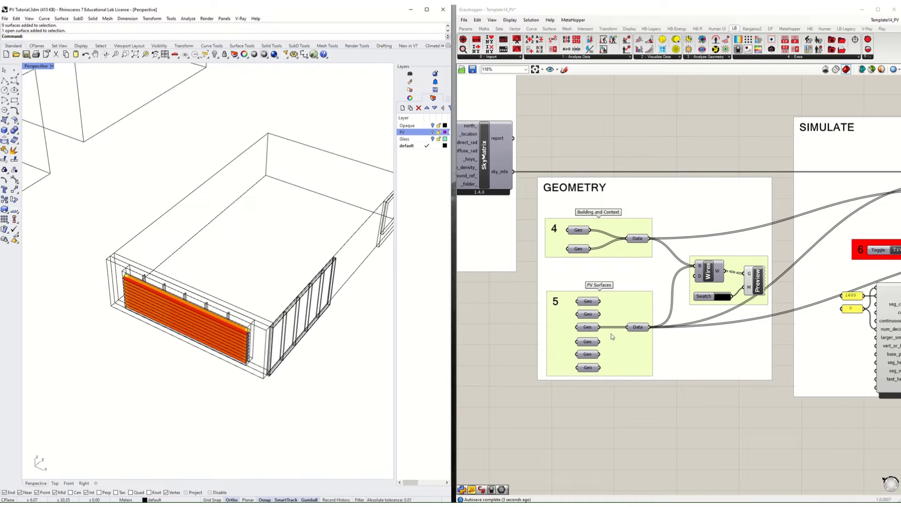
# - Add the fourth Geo parameter to the PV Surfaces Data input in place of the third, and inspect the west facade against its context
pyautogui.keyDown('shift'); pyautogui.moveTo(601, 341); pyautogui.dragTo(627, 328); pyautogui.keyUp('shift')
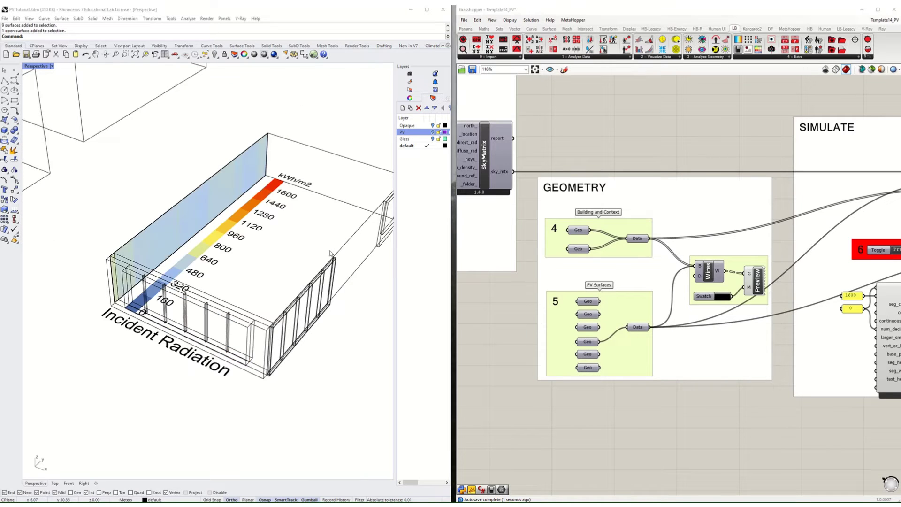
pyautogui.moveTo(204, 265); pyautogui.dragTo(319, 239, button='right')
pyautogui.scroll(6, 246, 291)
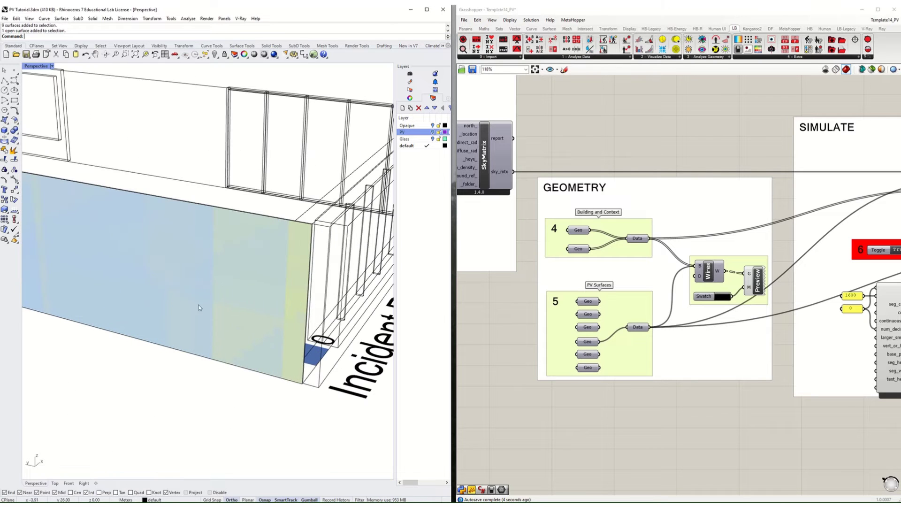
pyautogui.scroll(-5, 260, 341)
pyautogui.moveTo(284, 332); pyautogui.dragTo(173, 343, button='right')
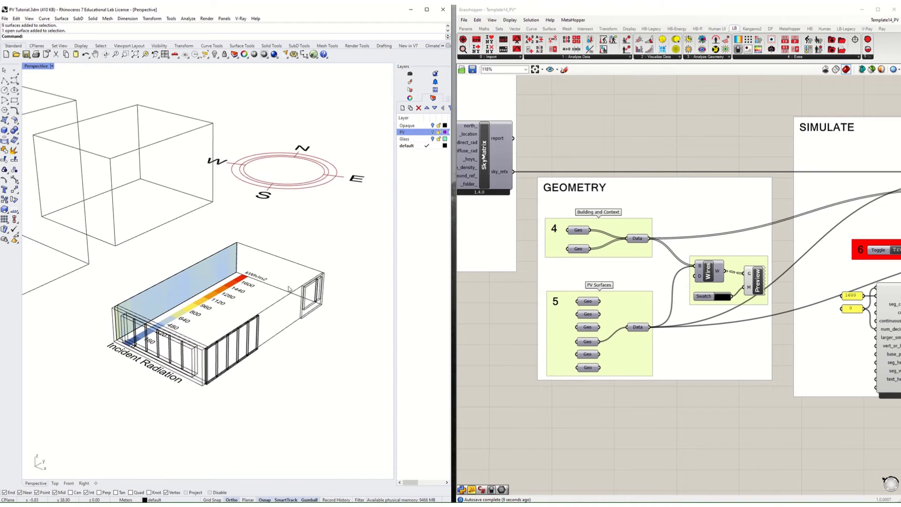
pyautogui.scroll(-5, 289, 289)
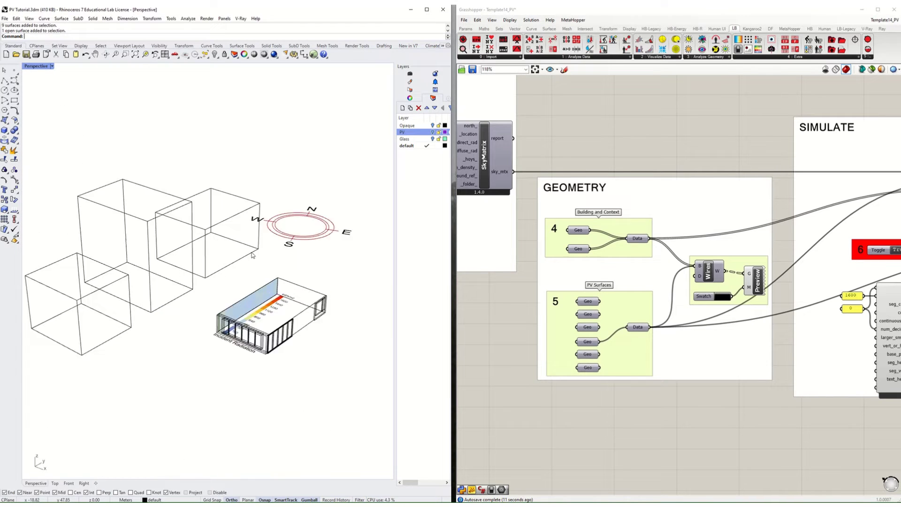
# - Replace the PV Surfaces Data input with the fifth Geo parameter and inspect the radiation mesh on the flat roof
pyautogui.scroll(6, 193, 287)
pyautogui.moveTo(198, 303); pyautogui.dragTo(360, 330, button='right')
pyautogui.moveTo(600, 354); pyautogui.dragTo(628, 327)
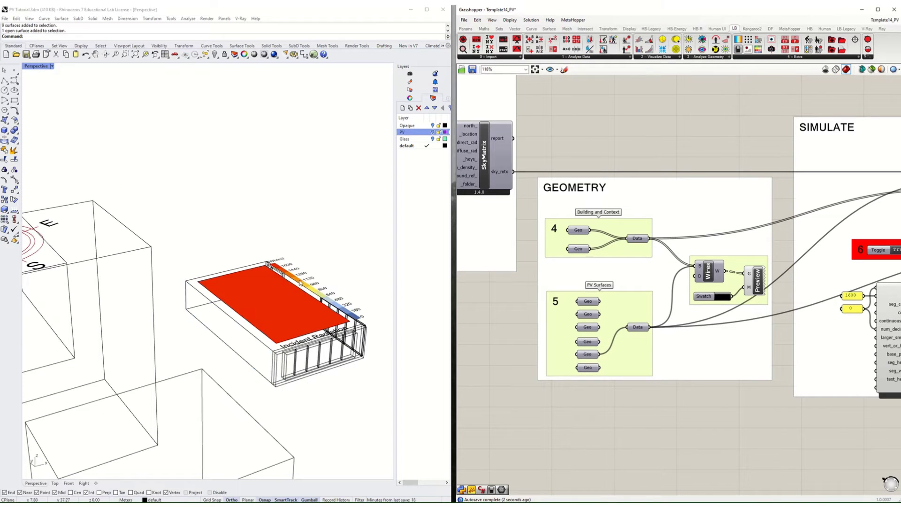
pyautogui.scroll(2, 324, 334)
pyautogui.scroll(1, 351, 320)
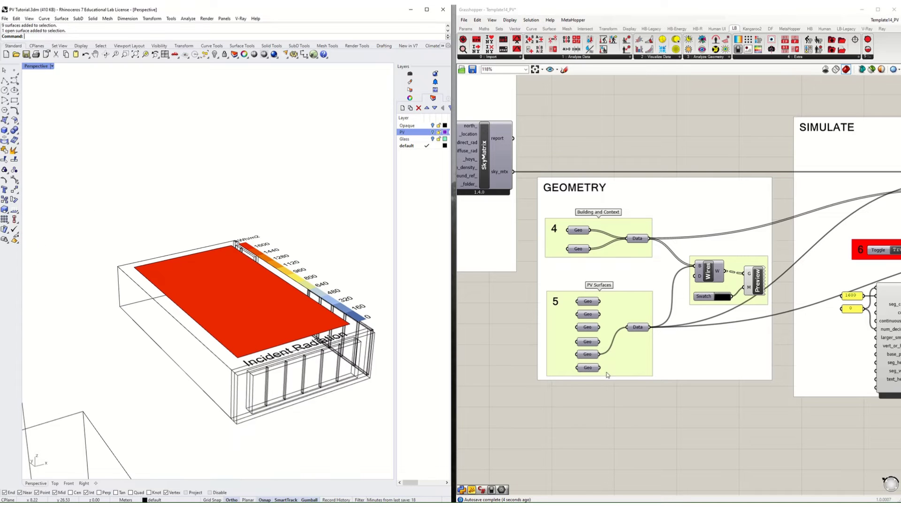
# - Replace the PV Surfaces Data input with the sixth Geo parameter and inspect the radiation mesh on the tilted roof panels
pyautogui.moveTo(600, 367); pyautogui.dragTo(625, 327)
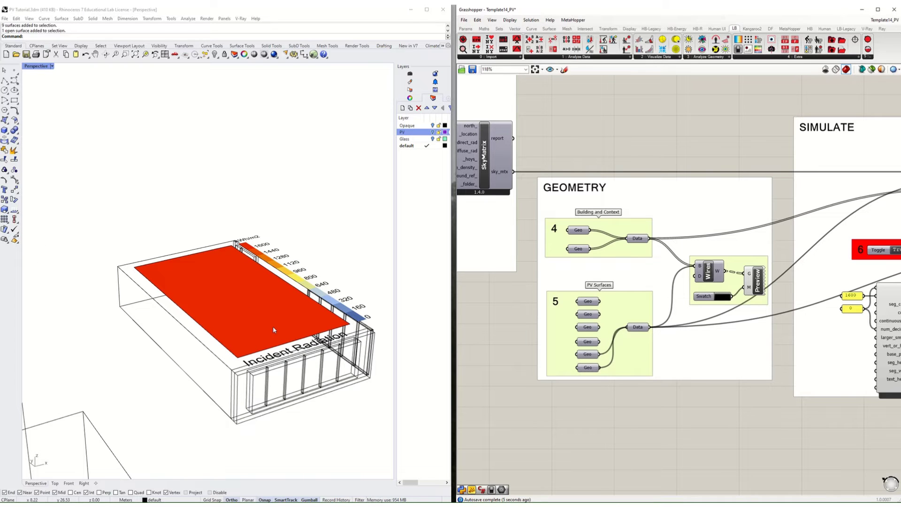
pyautogui.moveTo(258, 280); pyautogui.dragTo(132, 328, button='right')
pyautogui.scroll(5, 238, 411)
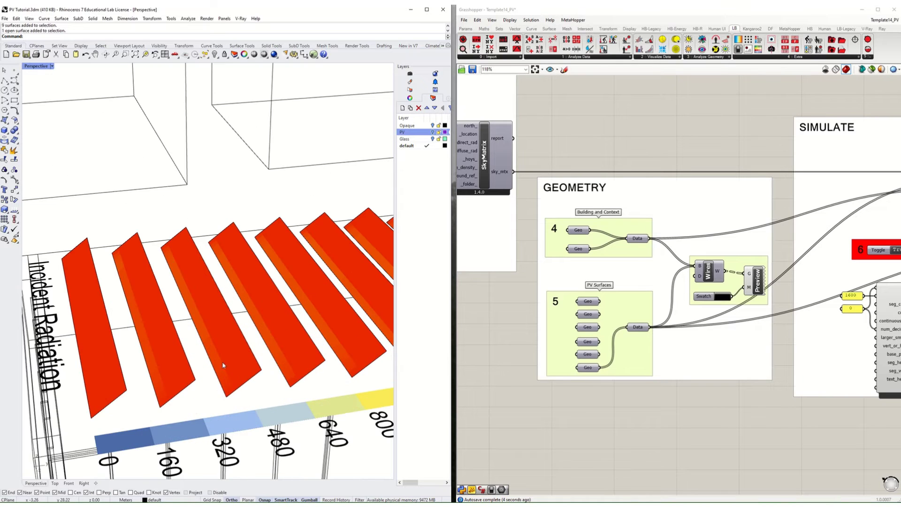
pyautogui.scroll(-5, 245, 380)
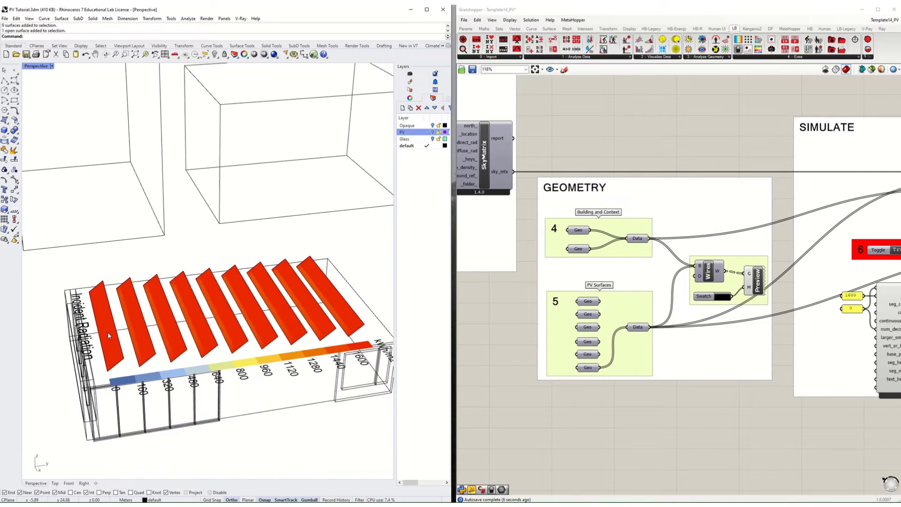
pyautogui.moveTo(245, 381); pyautogui.dragTo(208, 340, button='right')
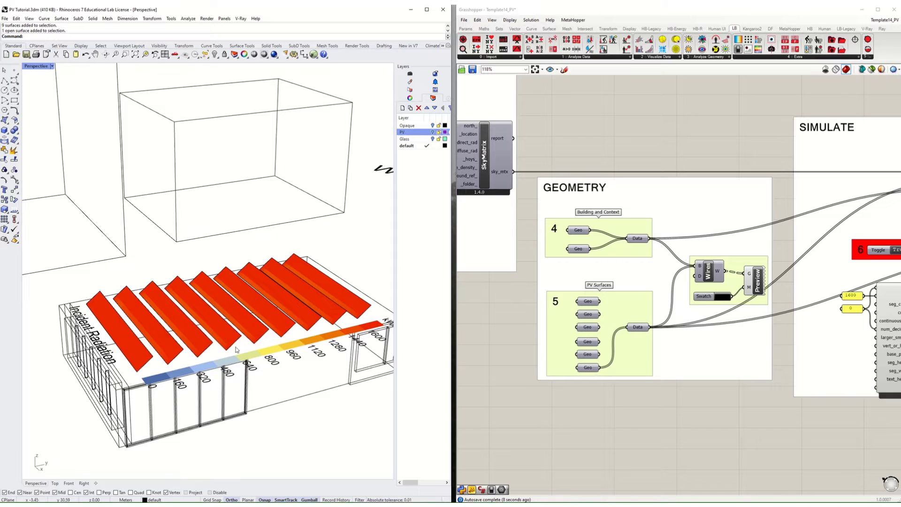
# - Place the recorded kWh/m2 panel beside the recorded energy panel and compare the values of the PV options
pyautogui.click(832, 347)
pyautogui.moveTo(832, 347); pyautogui.dragTo(671, 347, button='right')
pyautogui.scroll(-4, 556, 341)
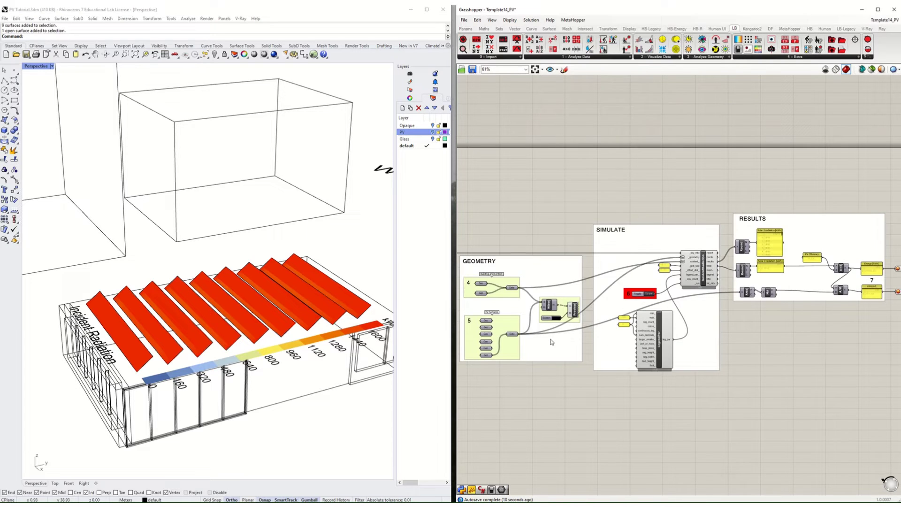
pyautogui.moveTo(784, 319); pyautogui.dragTo(597, 320, button='right')
pyautogui.scroll(4, 758, 282)
pyautogui.scroll(1, 768, 300)
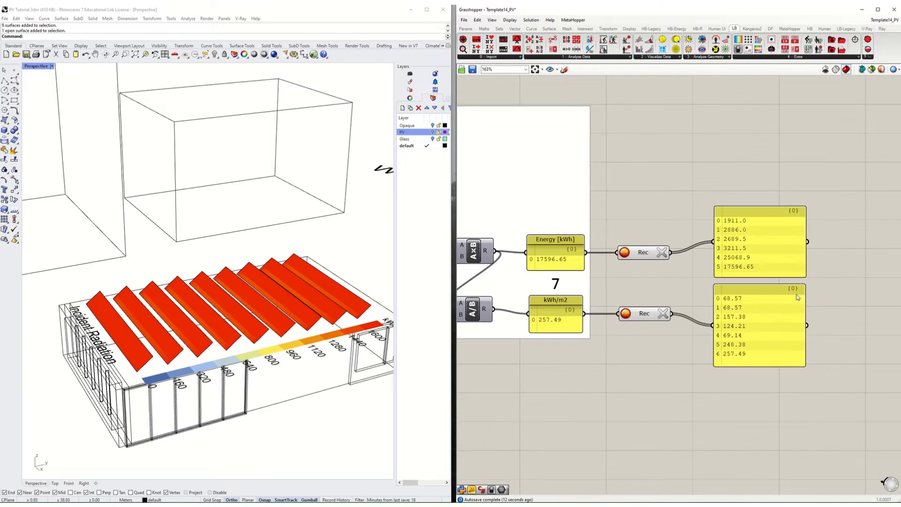
pyautogui.moveTo(794, 296); pyautogui.dragTo(672, 321, button='right')
pyautogui.moveTo(648, 338); pyautogui.dragTo(694, 248)
pyautogui.scroll(3, 668, 252)
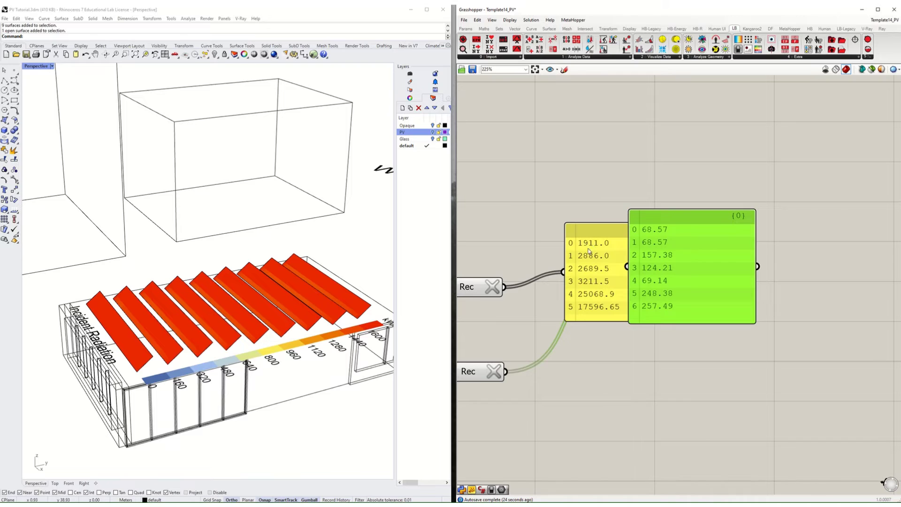
pyautogui.click(588, 251)
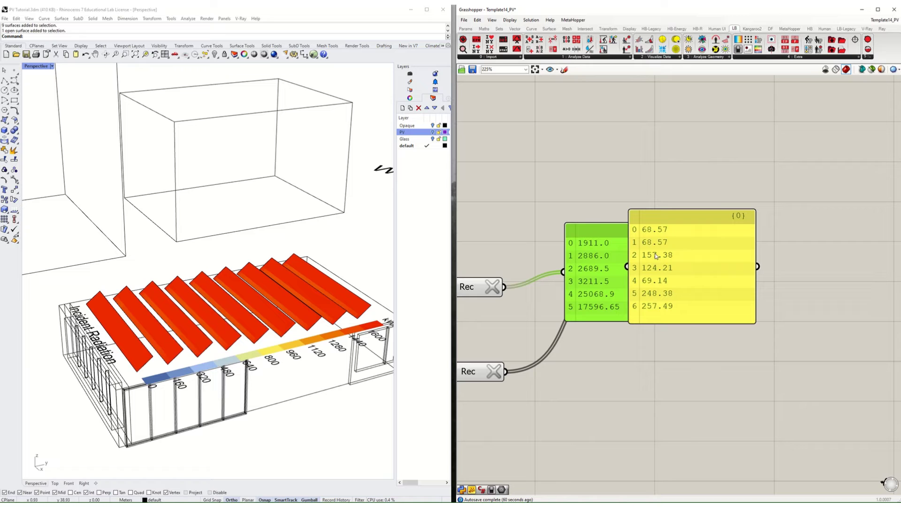
# - Show the PV layer briefly, hide it again, and examine the coloured mesh of the tilted roof panels
pyautogui.moveTo(331, 325); pyautogui.dragTo(337, 320, button='right')
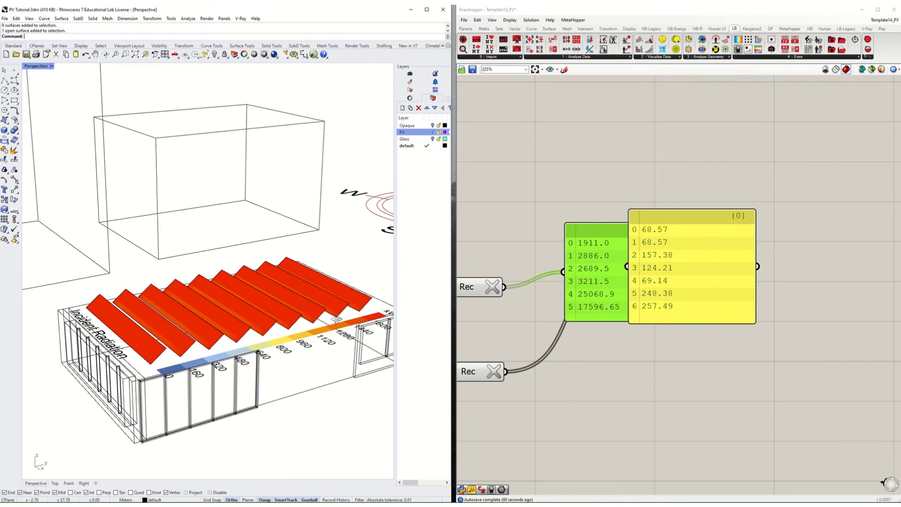
pyautogui.click(433, 133)
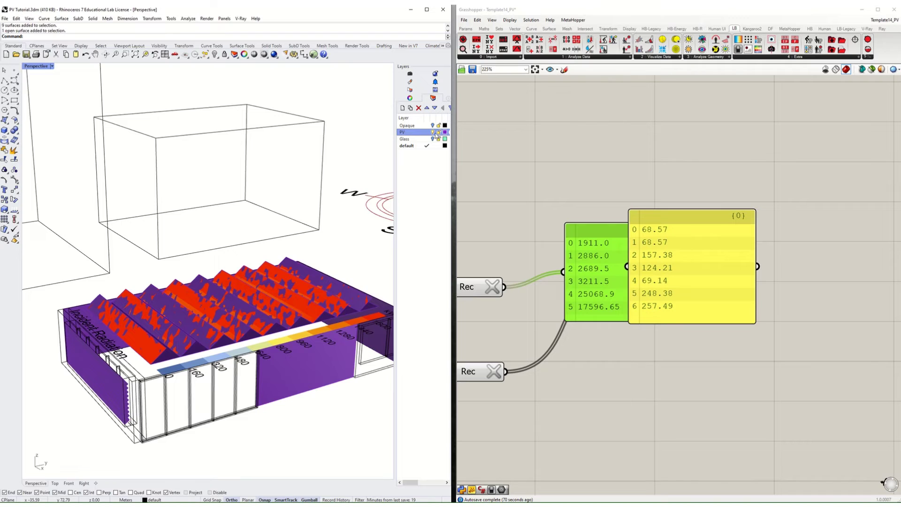
pyautogui.click(432, 132)
pyautogui.moveTo(375, 231); pyautogui.dragTo(331, 344, button='right')
pyautogui.scroll(-3, 313, 375)
pyautogui.scroll(5, 331, 345)
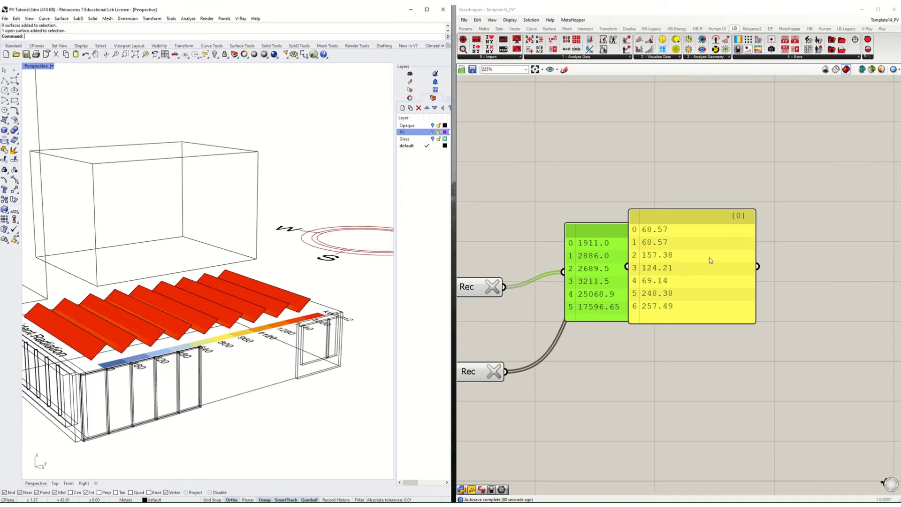
# - View the whole building with its context and compass, and turn the PV layer back on
pyautogui.moveTo(327, 303)
pyautogui.mouseDown(button='right')
pyautogui.moveTo(181, 303)
pyautogui.moveTo(298, 321)
pyautogui.moveTo(323, 305)
pyautogui.mouseUp(button='right')
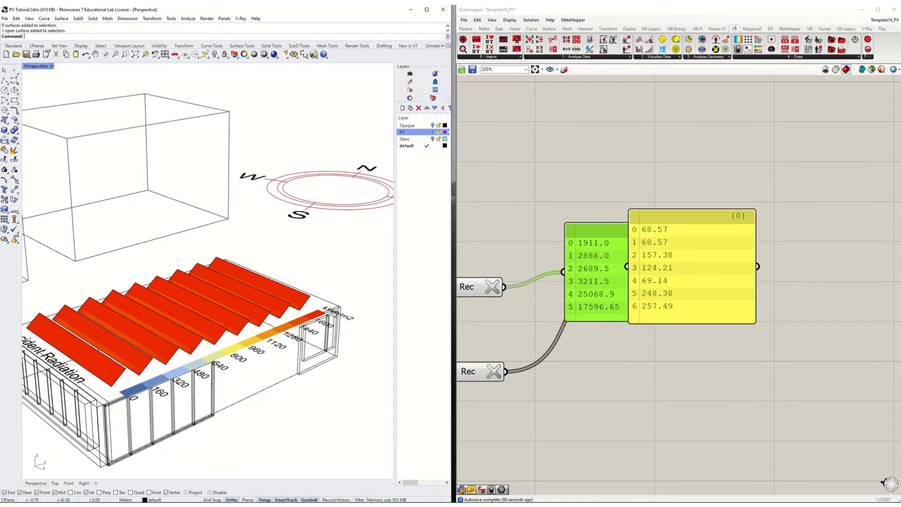
pyautogui.scroll(-4, 318, 297)
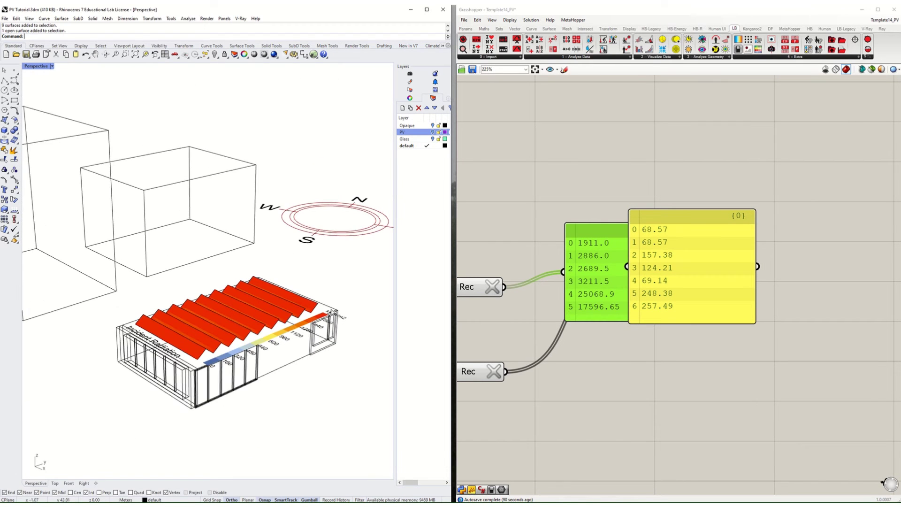
pyautogui.moveTo(234, 322); pyautogui.dragTo(272, 315, button='right')
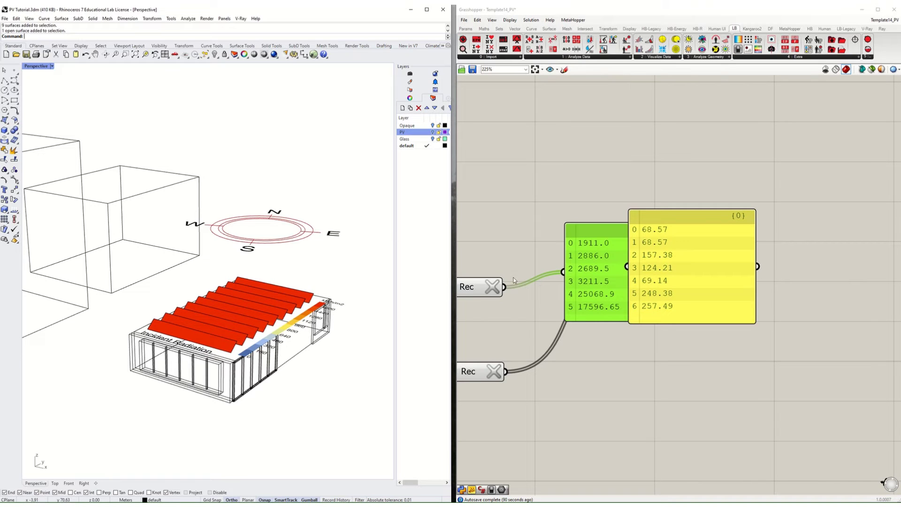
pyautogui.click(432, 132)
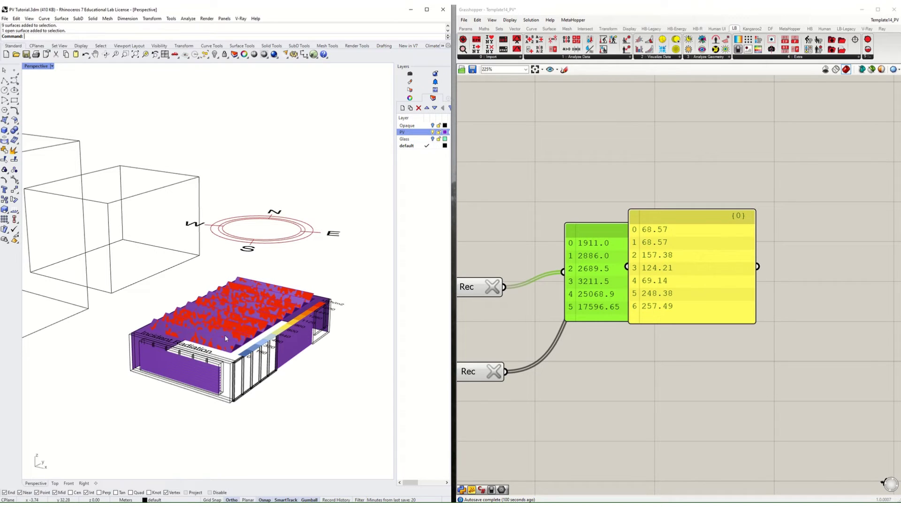
# - Hide the PV layer, replace the PV Surfaces Data input with the third Geo parameter, and inspect the radiation mesh on the facade louvres
pyautogui.click(432, 133)
pyautogui.scroll(-5, 710, 207)
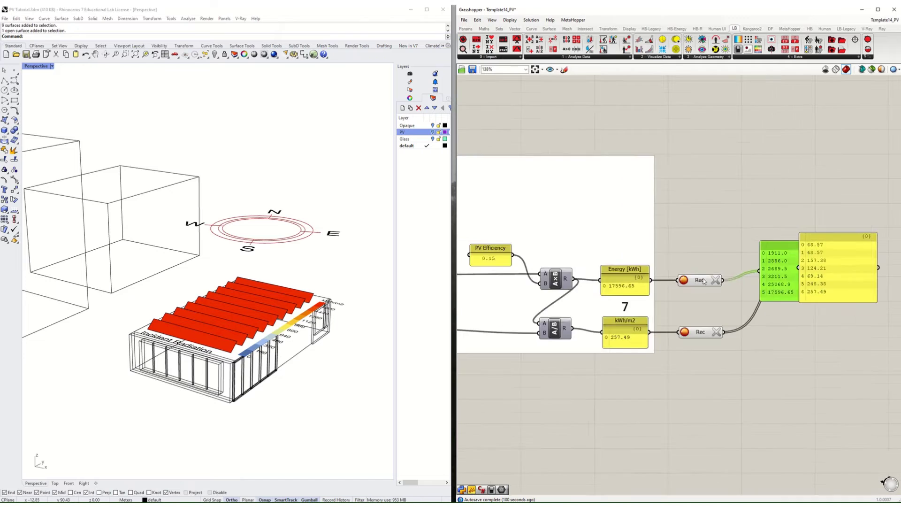
pyautogui.moveTo(540, 342); pyautogui.dragTo(788, 328, button='right')
pyautogui.moveTo(603, 350); pyautogui.dragTo(710, 342, button='right')
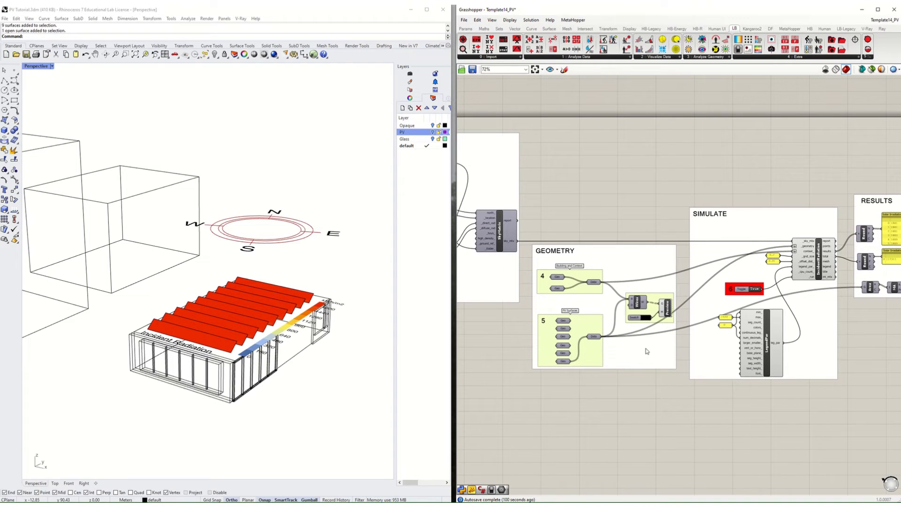
pyautogui.moveTo(570, 346); pyautogui.dragTo(588, 337)
pyautogui.click(211, 370)
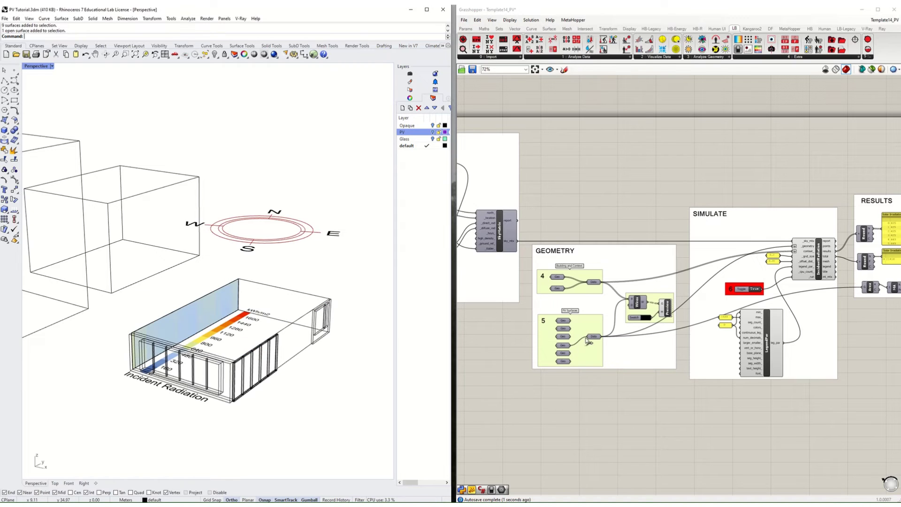
pyautogui.moveTo(570, 336); pyautogui.dragTo(588, 337)
pyautogui.scroll(6, 149, 382)
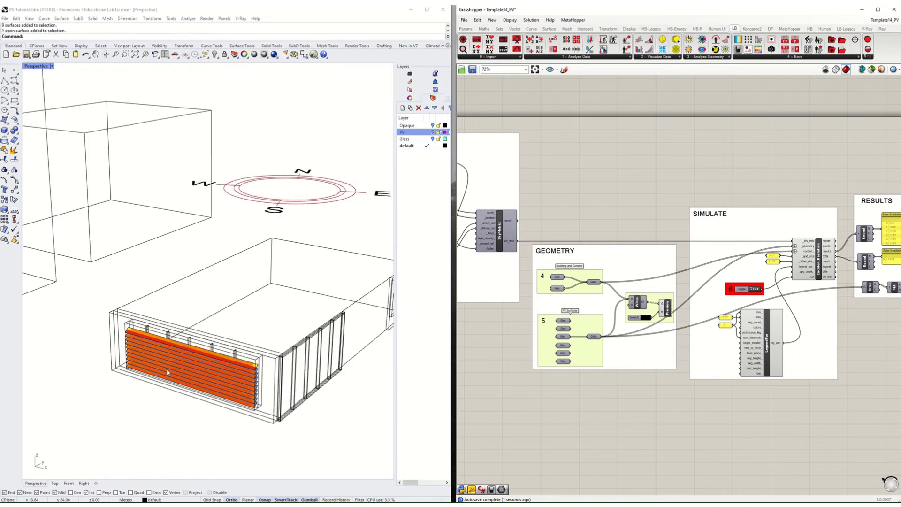
pyautogui.scroll(2, 245, 334)
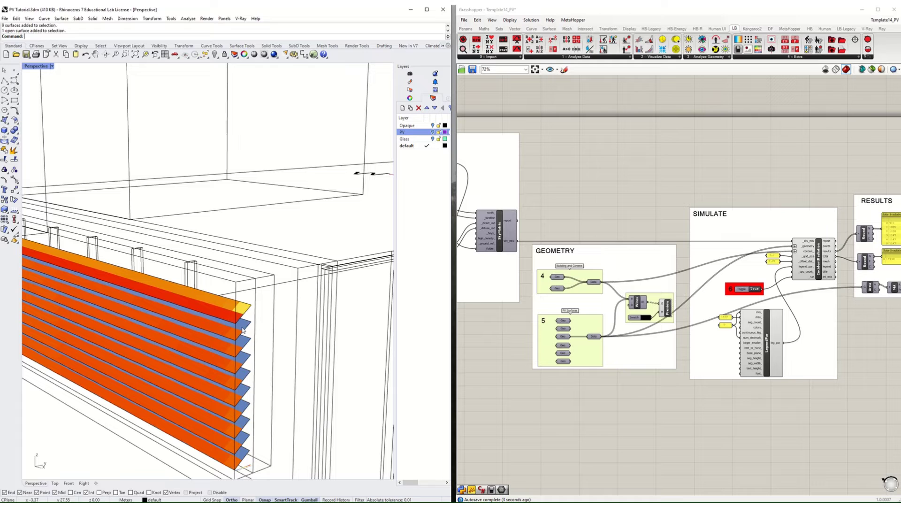
# - Compare the recorded kWh and kWh/m2 values of the facade louvre option with those of the other PV options
pyautogui.scroll(-4, 563, 314)
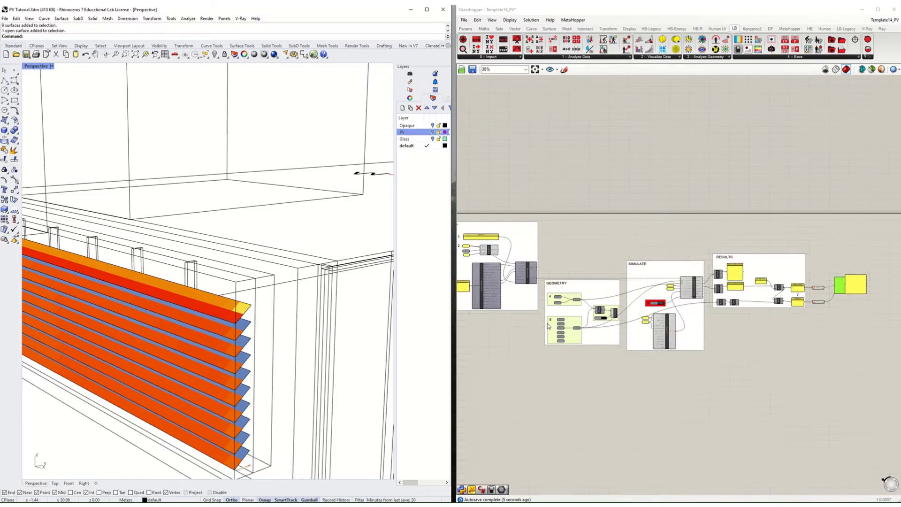
pyautogui.moveTo(850, 277); pyautogui.dragTo(748, 282, button='right')
pyautogui.scroll(5, 748, 282)
pyautogui.scroll(3, 769, 281)
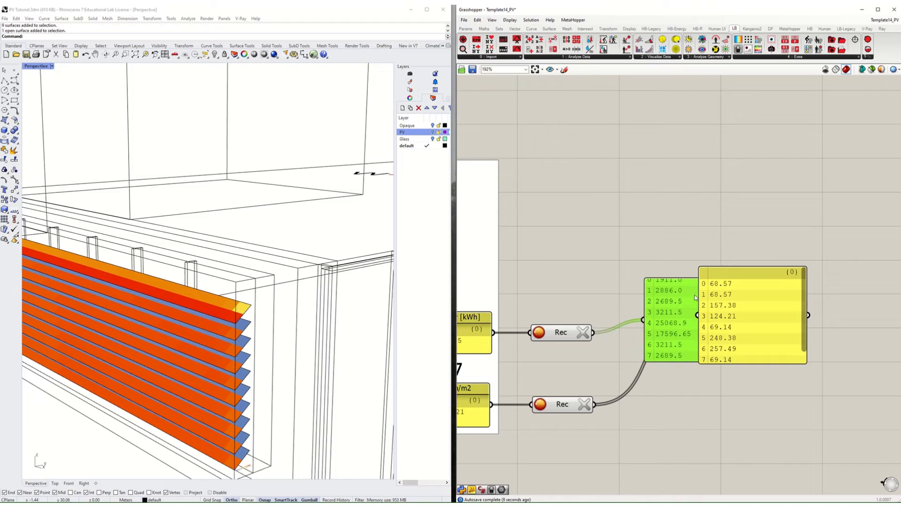
pyautogui.moveTo(754, 331)
pyautogui.mouseDown()
pyautogui.moveTo(826, 331)
pyautogui.moveTo(743, 319)
pyautogui.mouseUp()
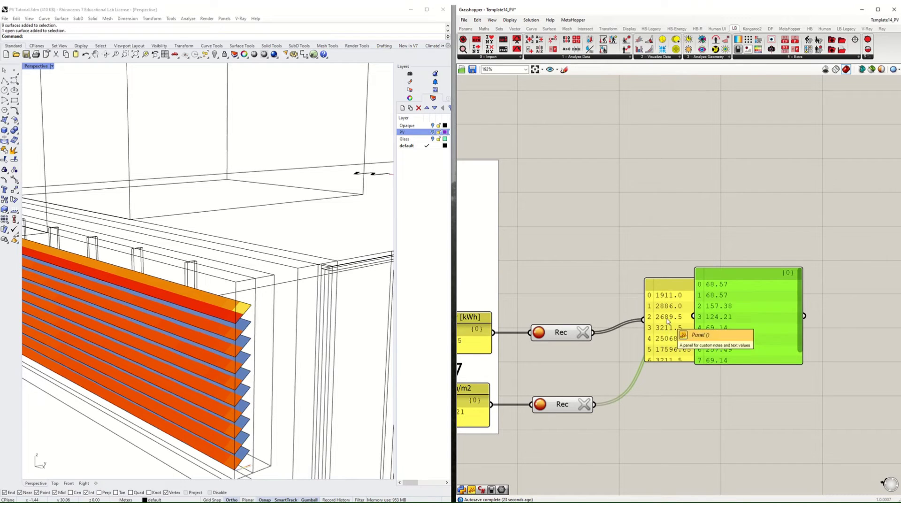
pyautogui.click(669, 321)
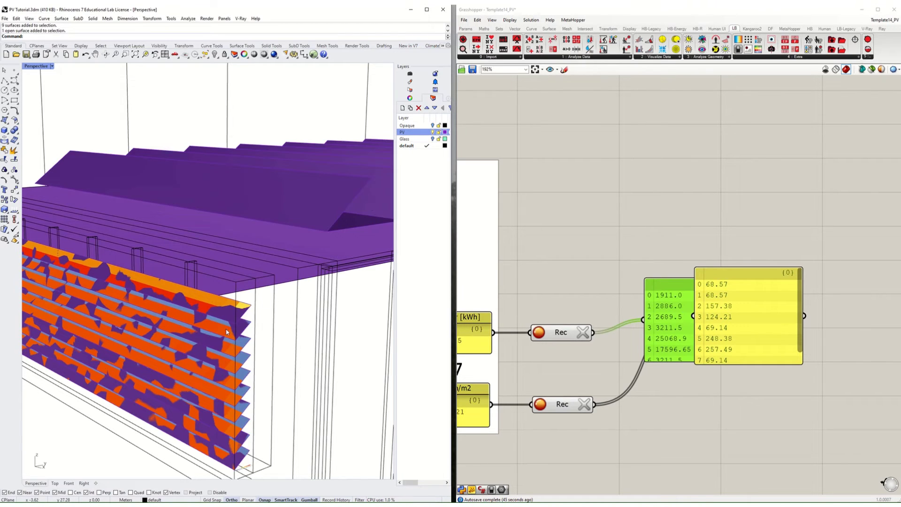
# - Thin out the purple facade louvres by deleting intermediate ones until four evenly spread louvres remain
pyautogui.click(227, 333)
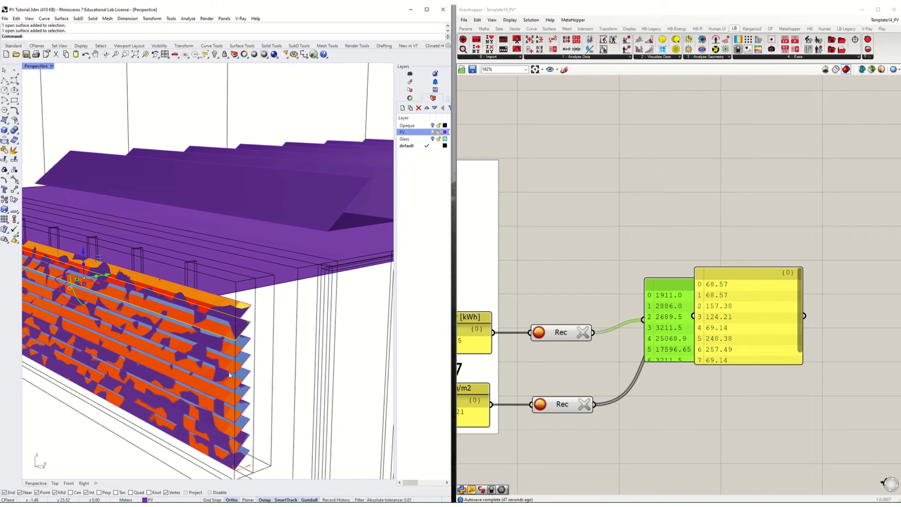
pyautogui.press('Delete')
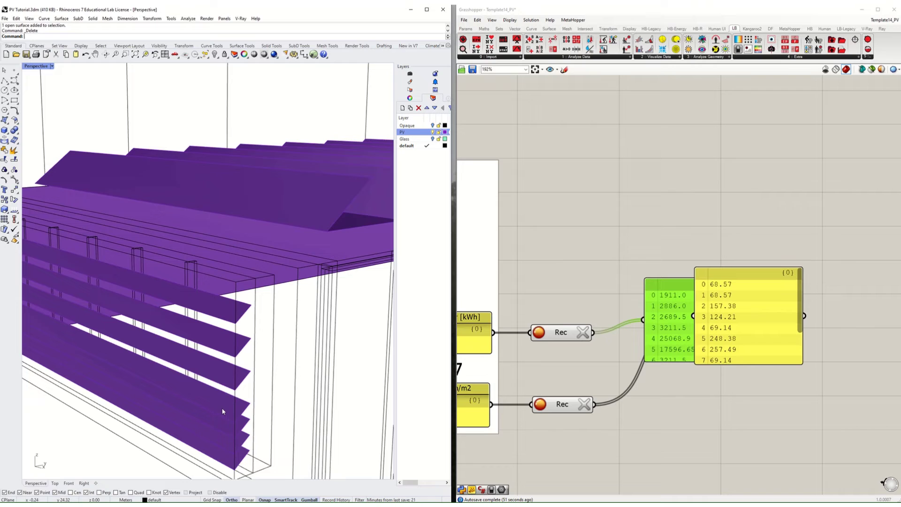
pyautogui.hotkey('ctrl', 'z')
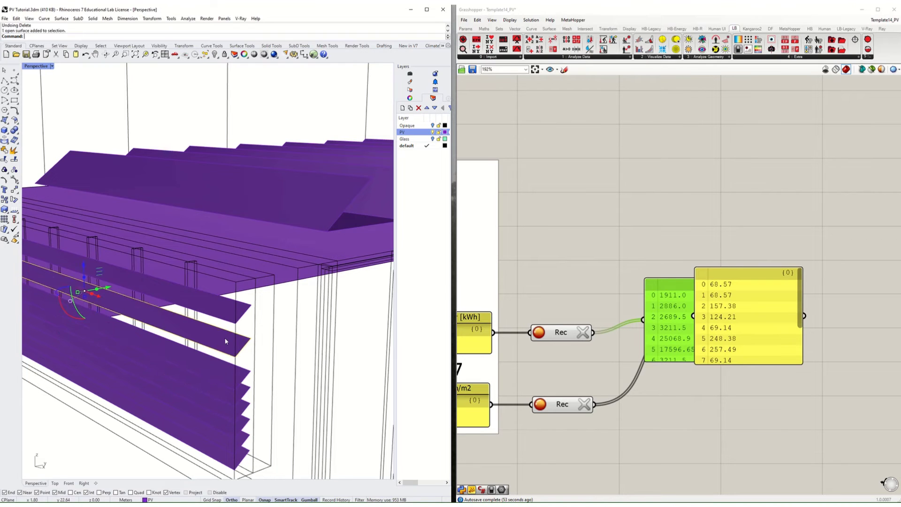
pyautogui.press('Delete')
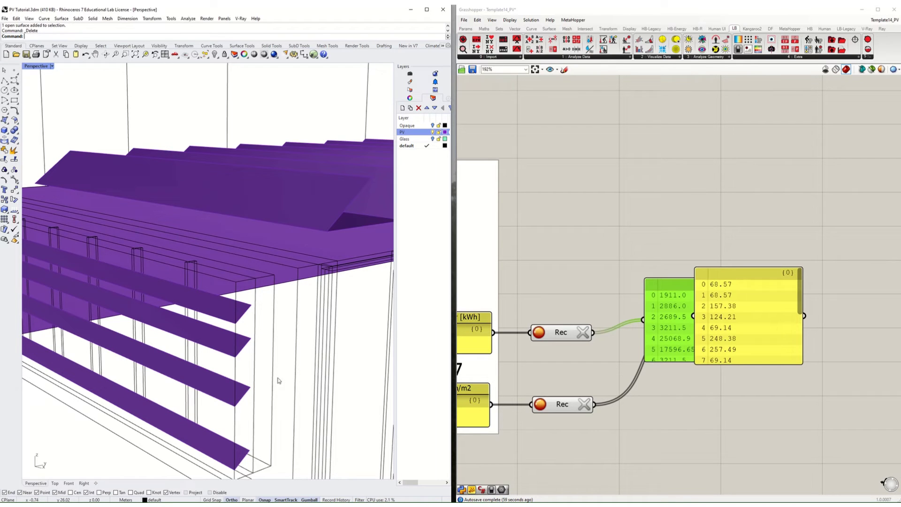
# - Assign the four remaining facade louvres to the third Geo parameter under PV Surfaces, and hide the PV layer to inspect their radiation mesh
pyautogui.click(213, 448)
pyautogui.keyDown('shift'); pyautogui.click(221, 385); pyautogui.keyUp('shift')
pyautogui.keyDown('shift'); pyautogui.click(221, 342); pyautogui.keyUp('shift')
pyautogui.keyDown('shift'); pyautogui.click(221, 306); pyautogui.keyUp('shift')
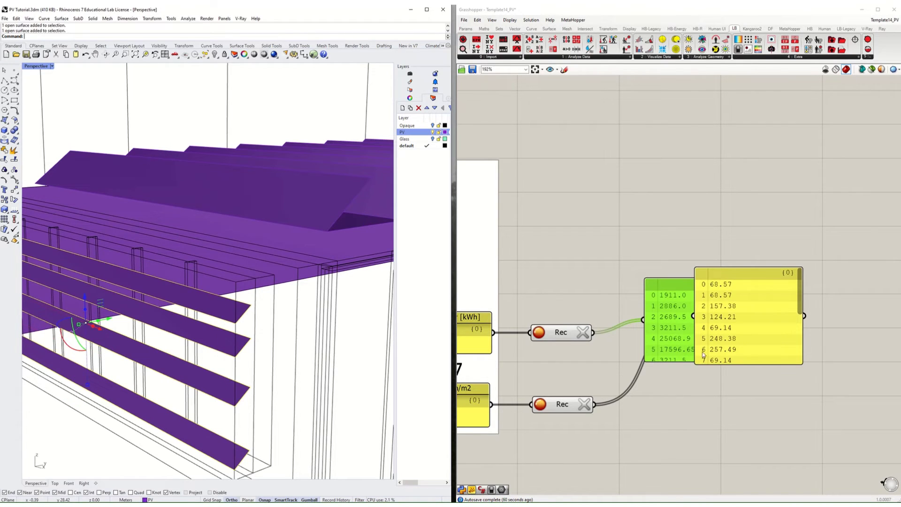
pyautogui.scroll(-7, 713, 355)
pyautogui.scroll(-4, 715, 361)
pyautogui.scroll(10, 563, 377)
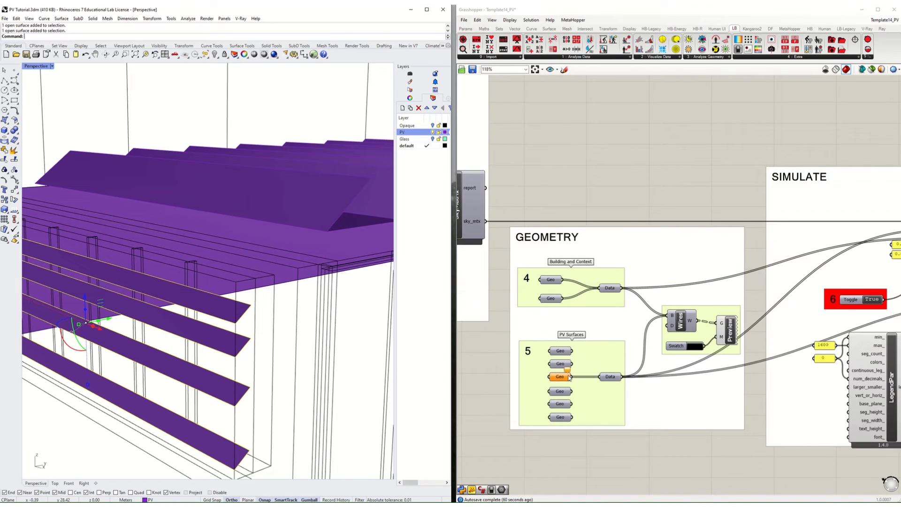
pyautogui.click(561, 379)
pyautogui.rightClick(561, 378)
pyautogui.click(605, 454)
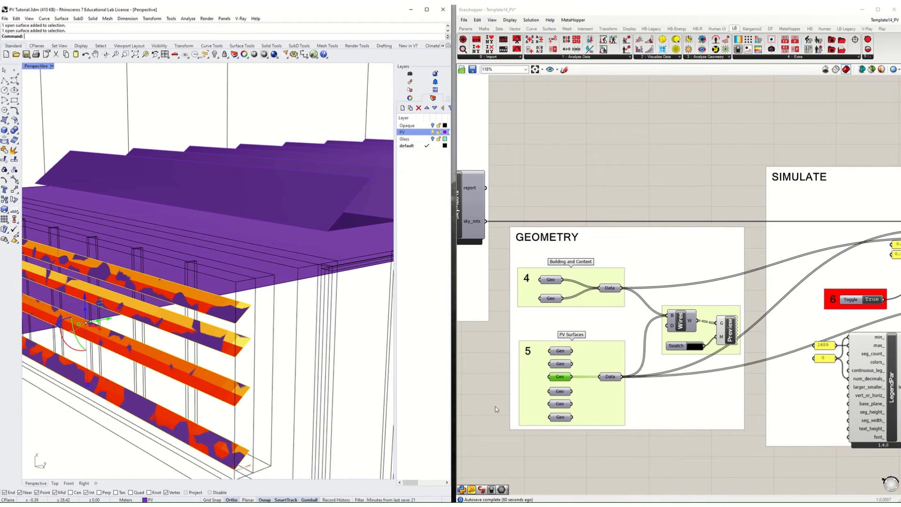
pyautogui.click(433, 132)
pyautogui.moveTo(248, 359); pyautogui.dragTo(294, 326, button='right')
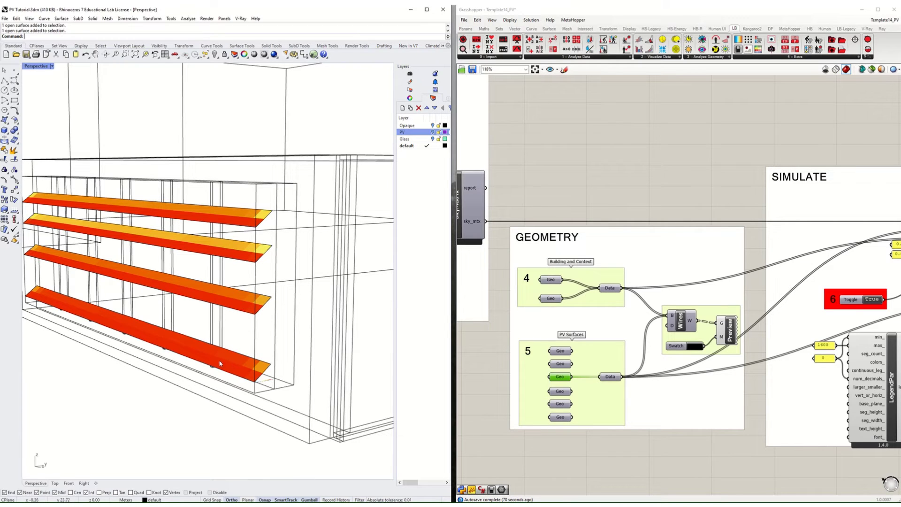
# - Place the recorded kWh/m2 panel directly beside the recorded energy panel and show the latest entries in both
pyautogui.scroll(-7, 615, 386)
pyautogui.moveTo(741, 367); pyautogui.dragTo(680, 358, button='right')
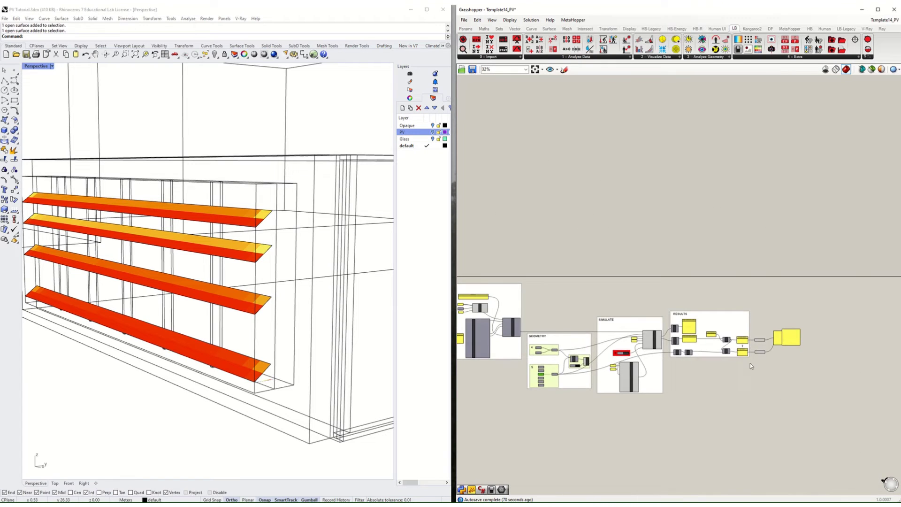
pyautogui.scroll(4, 798, 352)
pyautogui.scroll(4, 798, 350)
pyautogui.moveTo(798, 263); pyautogui.dragTo(803, 325)
pyautogui.moveTo(758, 298); pyautogui.dragTo(790, 297)
pyautogui.click(738, 307)
pyautogui.moveTo(728, 253); pyautogui.dragTo(705, 304)
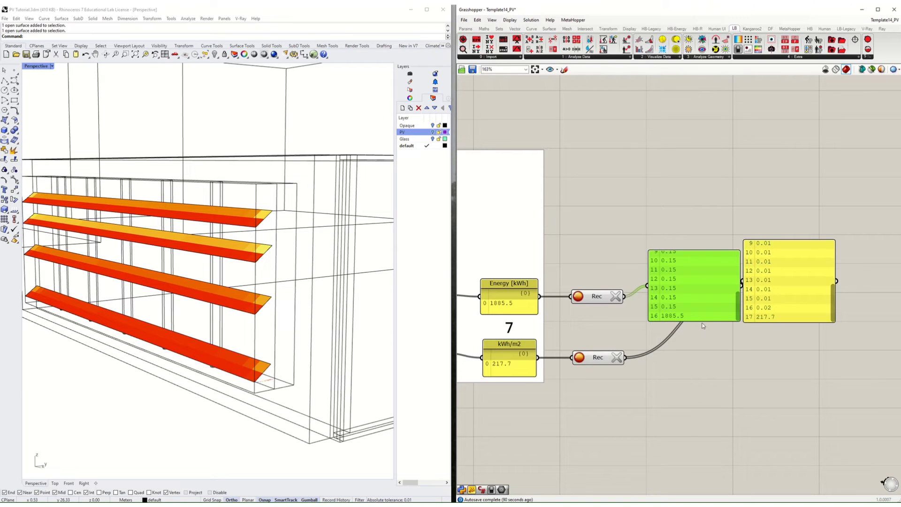
# - Compare the earliest recorded values with the latest ones in both the energy and kWh/m2 panels
pyautogui.moveTo(738, 313); pyautogui.dragTo(733, 254)
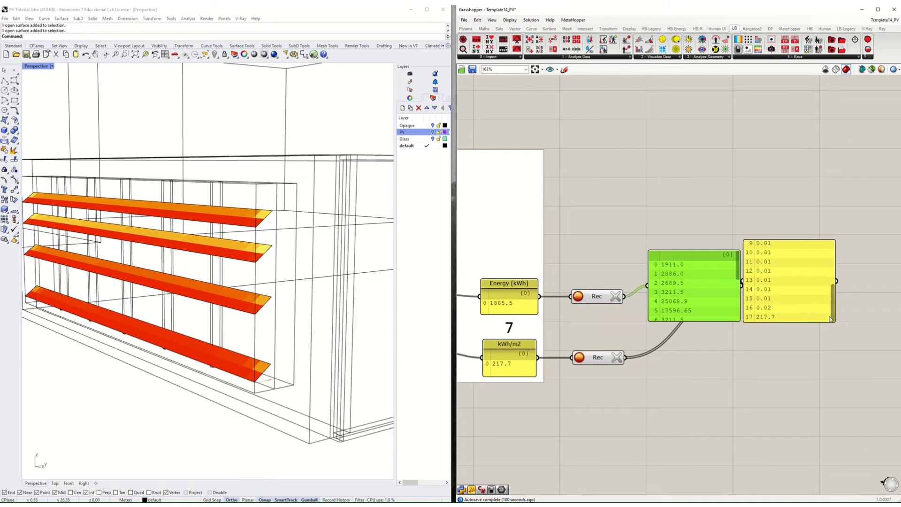
pyautogui.moveTo(833, 317); pyautogui.dragTo(831, 271)
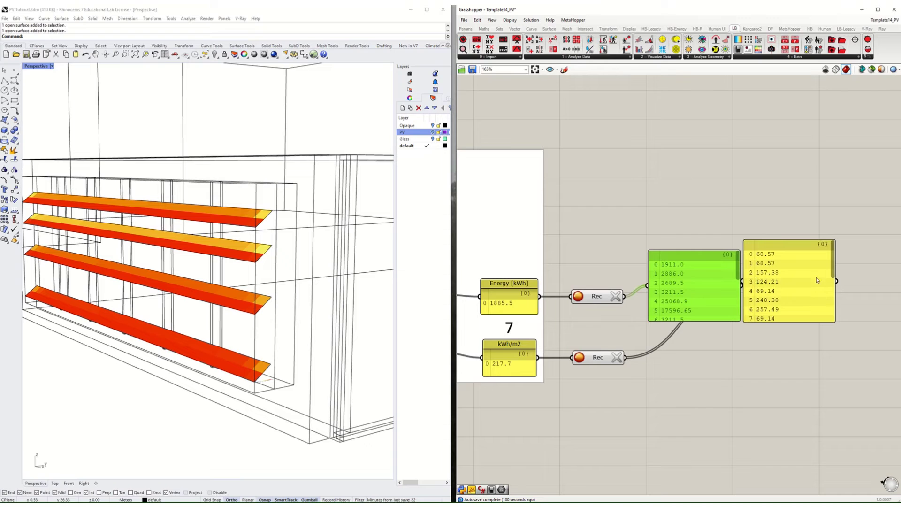
pyautogui.moveTo(831, 264); pyautogui.dragTo(827, 331)
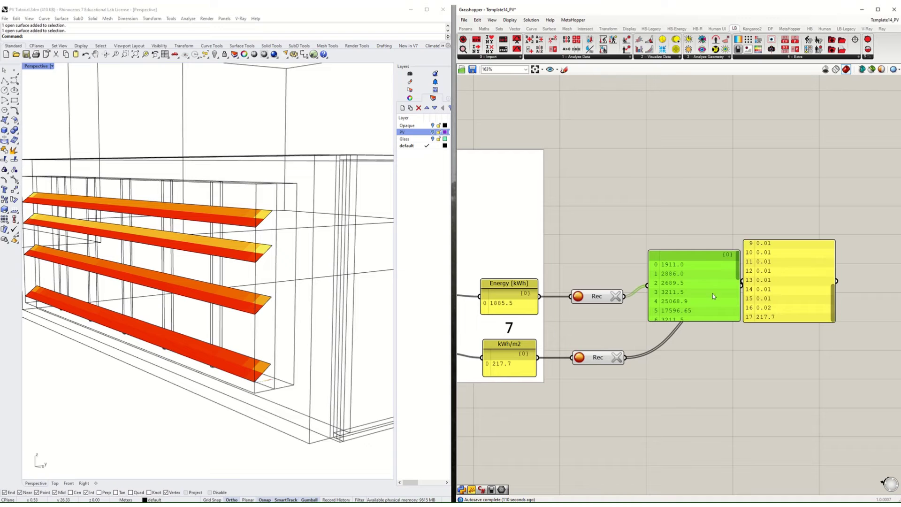
pyautogui.moveTo(736, 269); pyautogui.dragTo(728, 329)
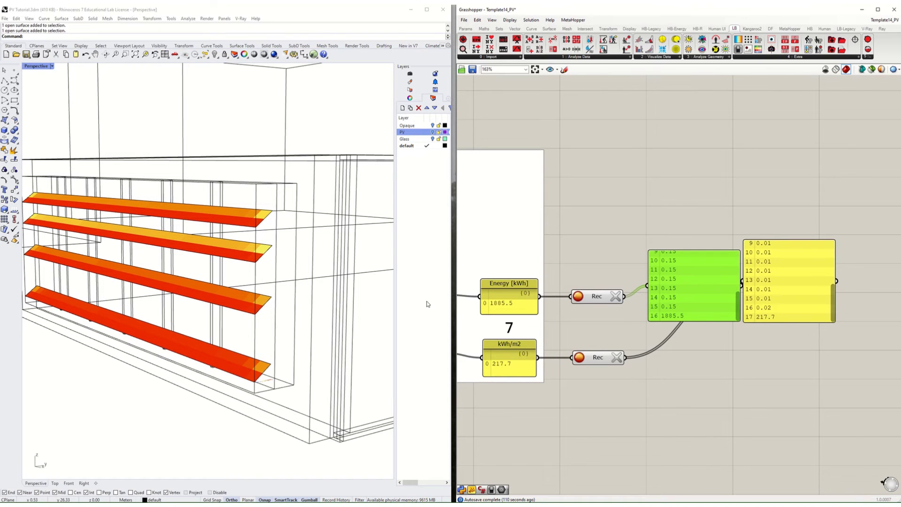
# - Clear the recorded data of both the energy and the kWh/m2 data recorders
pyautogui.click(302, 269)
pyautogui.scroll(-3, 326, 244)
pyautogui.moveTo(326, 244); pyautogui.dragTo(301, 287, button='right')
pyautogui.scroll(6, 350, 219)
pyautogui.moveTo(350, 218); pyautogui.dragTo(243, 249, button='right')
pyautogui.scroll(-3, 224, 277)
pyautogui.scroll(3, 319, 265)
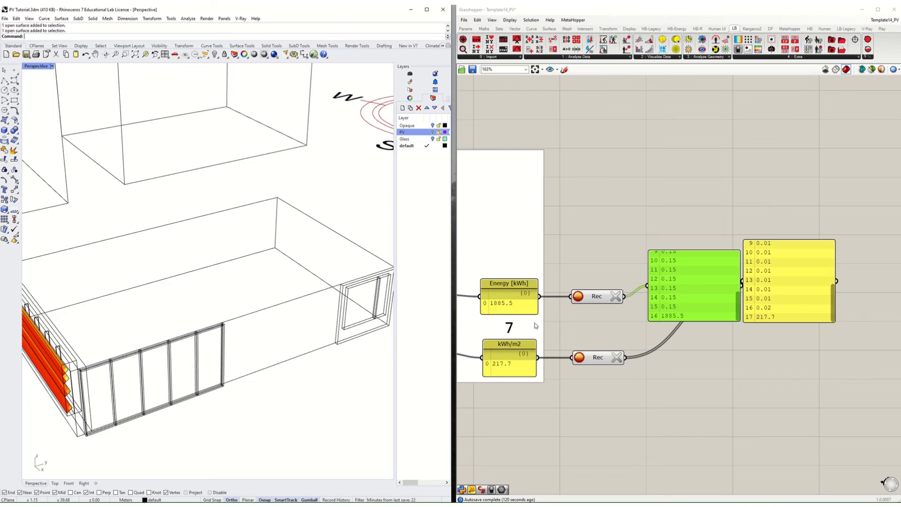
pyautogui.click(611, 298)
pyautogui.click(615, 358)
pyautogui.click(616, 297)
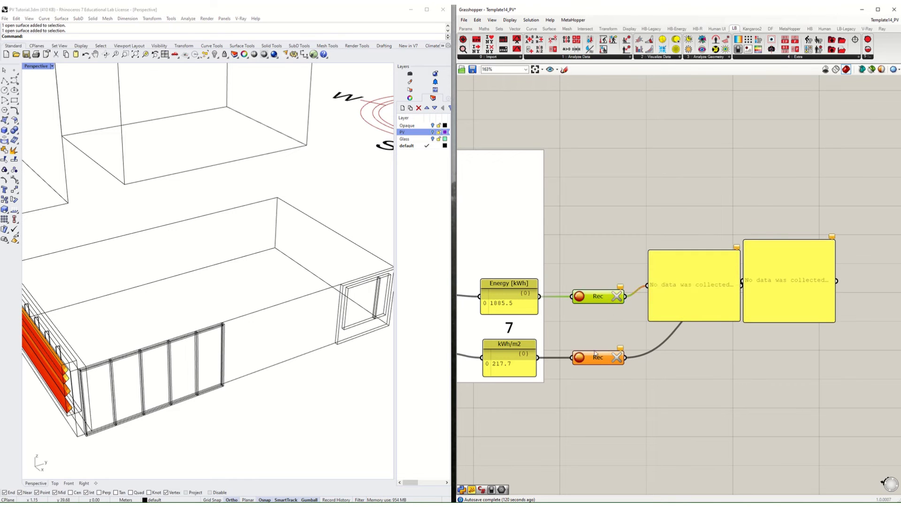
# - Run the radiation simulation for the two roof options by feeding PV Surfaces Data from the fifth and then the sixth Geo parameter
pyautogui.moveTo(583, 325); pyautogui.dragTo(700, 327, button='right')
pyautogui.scroll(-5, 699, 328)
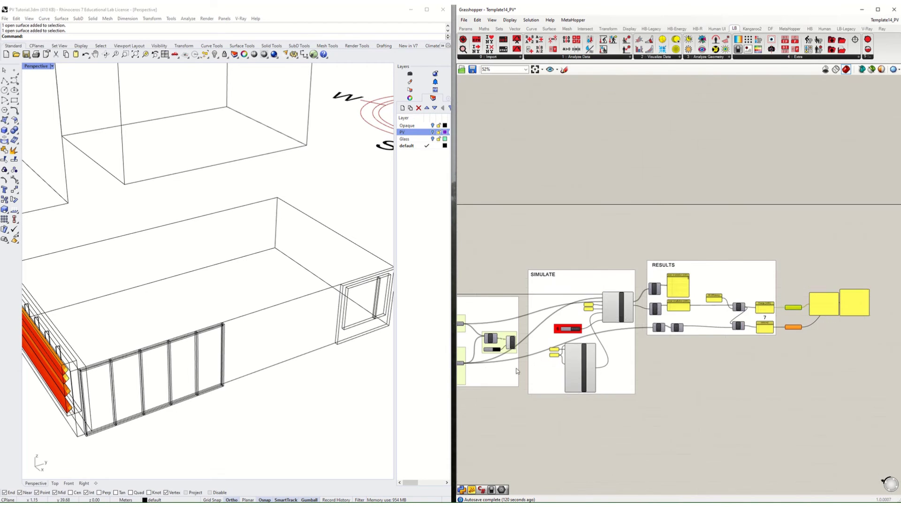
pyautogui.scroll(5, 681, 356)
pyautogui.moveTo(585, 361); pyautogui.dragTo(622, 329)
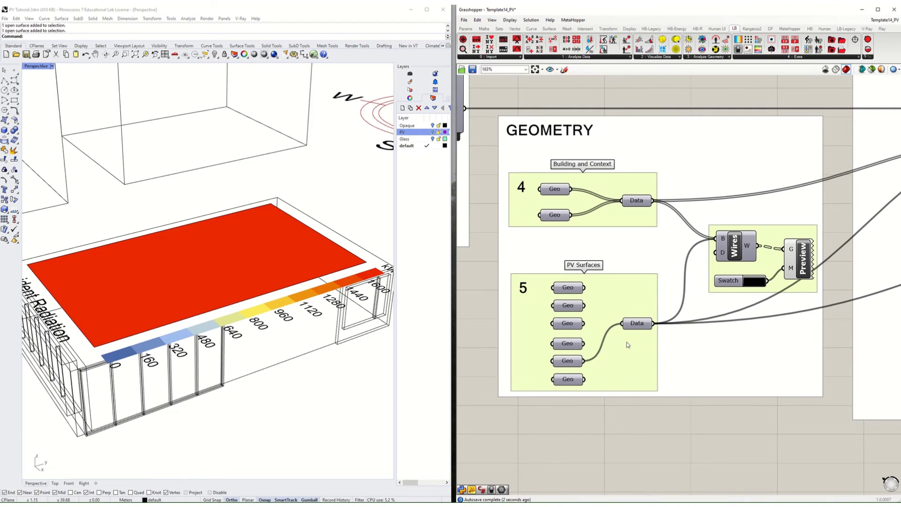
pyautogui.moveTo(586, 379); pyautogui.dragTo(624, 326)
pyautogui.hotkey('ctrl', 'z')
# - Overlap the recorded kWh/m2 panel with the energy panel and compare the values of the flat and tilted roof options
pyautogui.scroll(-7, 578, 323)
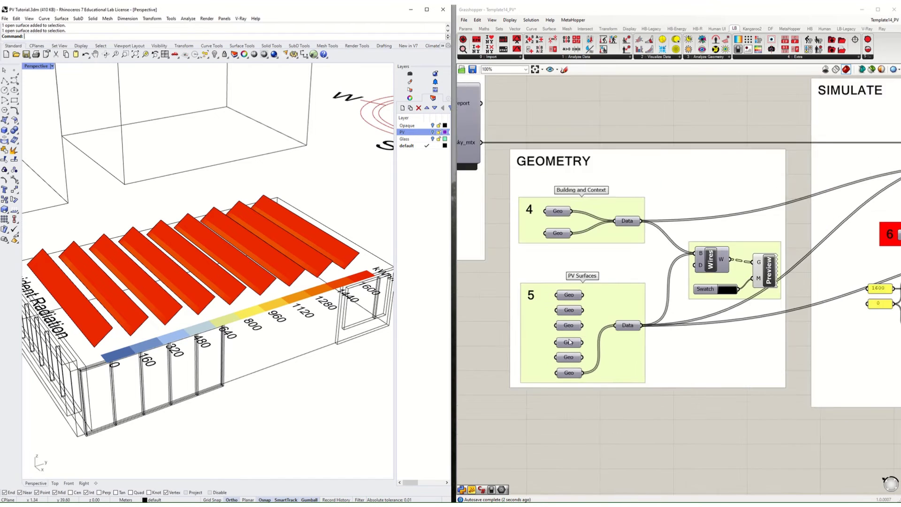
pyautogui.moveTo(866, 300); pyautogui.dragTo(672, 310, button='right')
pyautogui.scroll(7, 666, 299)
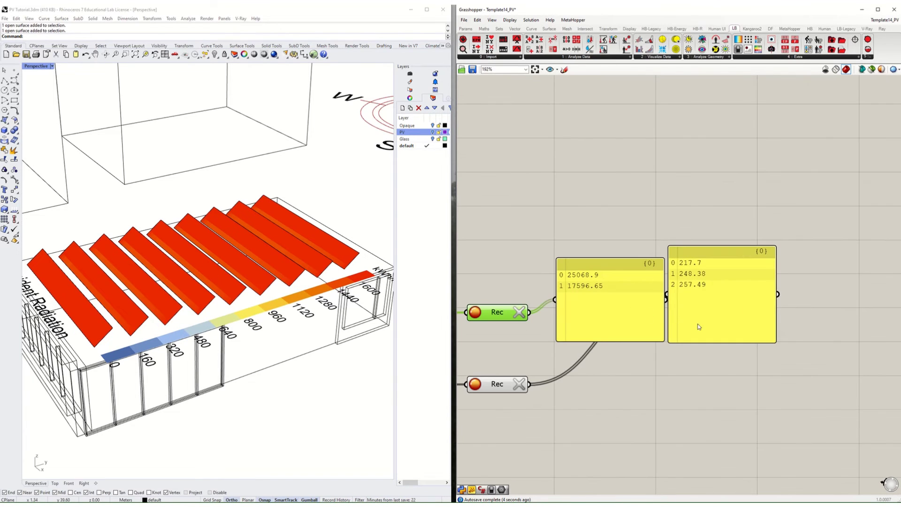
pyautogui.moveTo(706, 306); pyautogui.dragTo(657, 308)
pyautogui.scroll(1, 658, 308)
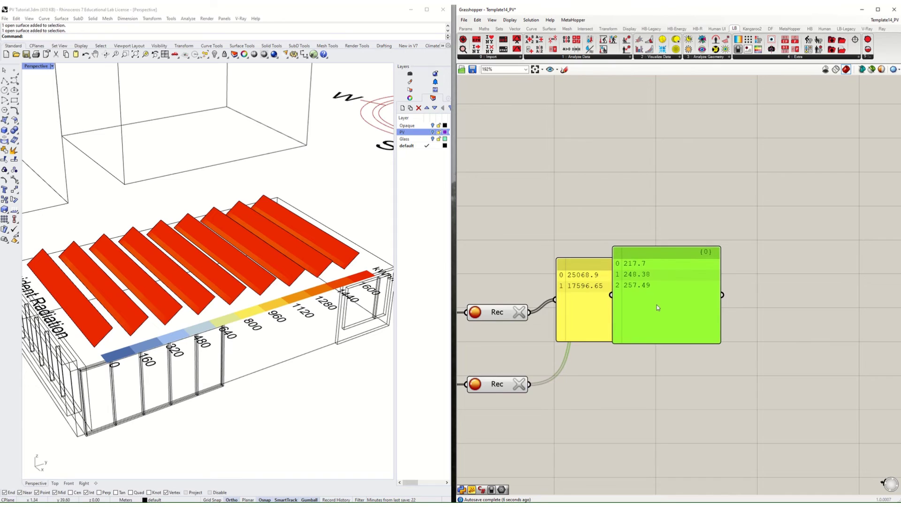
pyautogui.scroll(3, 657, 305)
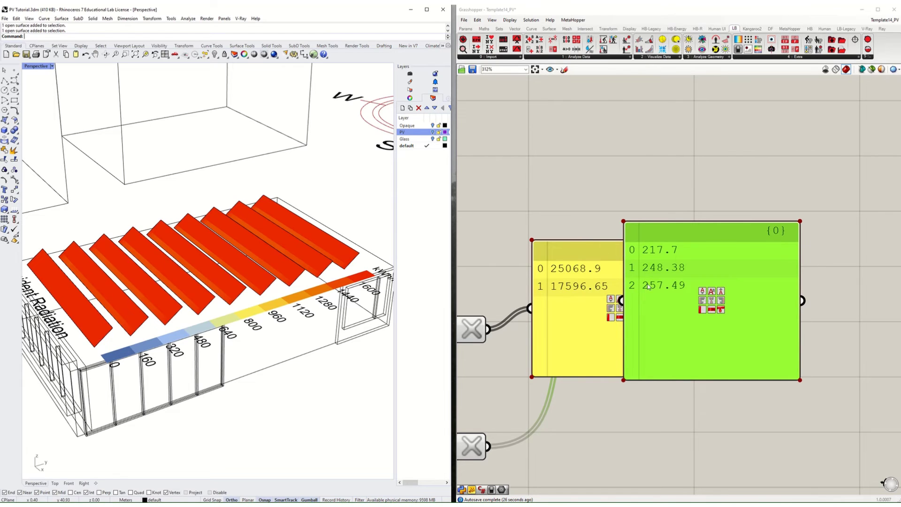
pyautogui.scroll(-2, 648, 287)
pyautogui.click(533, 250)
# - Examine the inputs of the IncidentRadiation component and the coloured mesh on the tilted roof panels
pyautogui.scroll(-5, 623, 294)
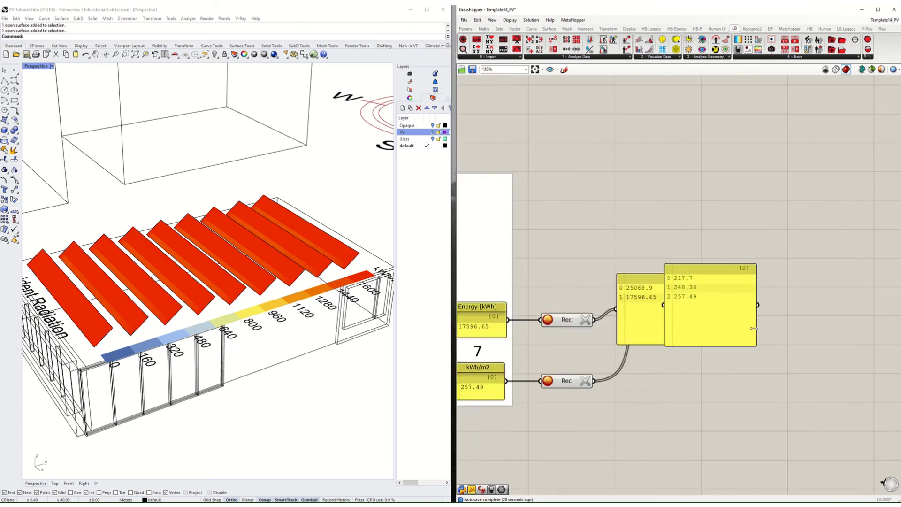
pyautogui.scroll(5, 698, 344)
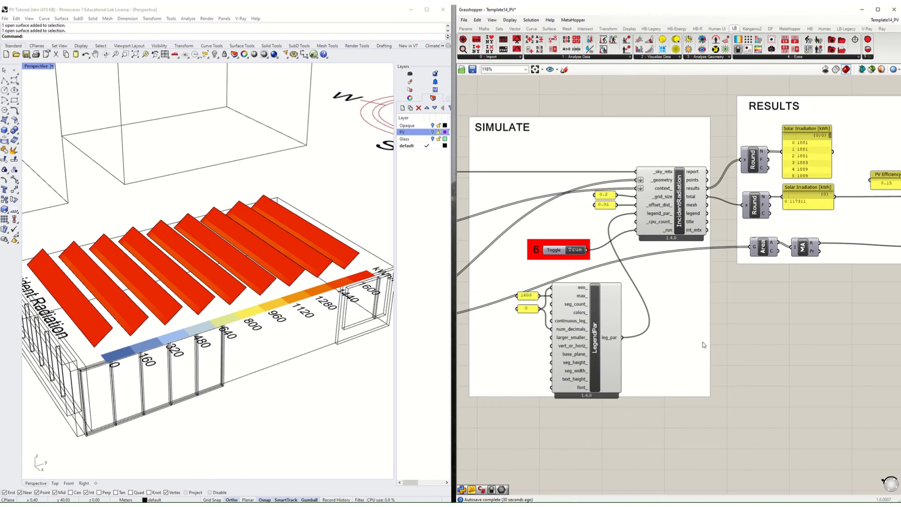
pyautogui.moveTo(704, 342); pyautogui.dragTo(619, 370, button='right')
pyautogui.scroll(5, 569, 345)
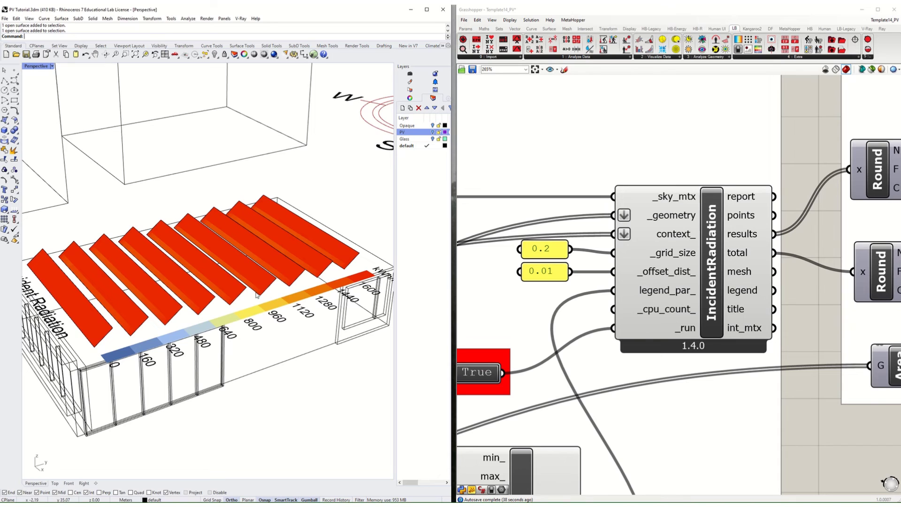
pyautogui.moveTo(279, 283); pyautogui.dragTo(221, 288, button='right')
pyautogui.scroll(4, 112, 304)
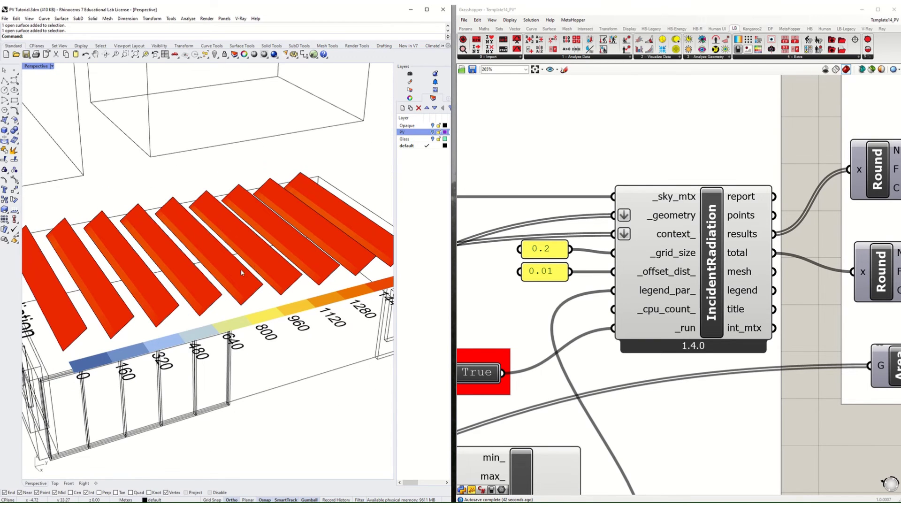
# - Rerun the radiation simulation of the tilted roof panels with the IncidentRadiation grid size set to 1
pyautogui.scroll(4, 104, 262)
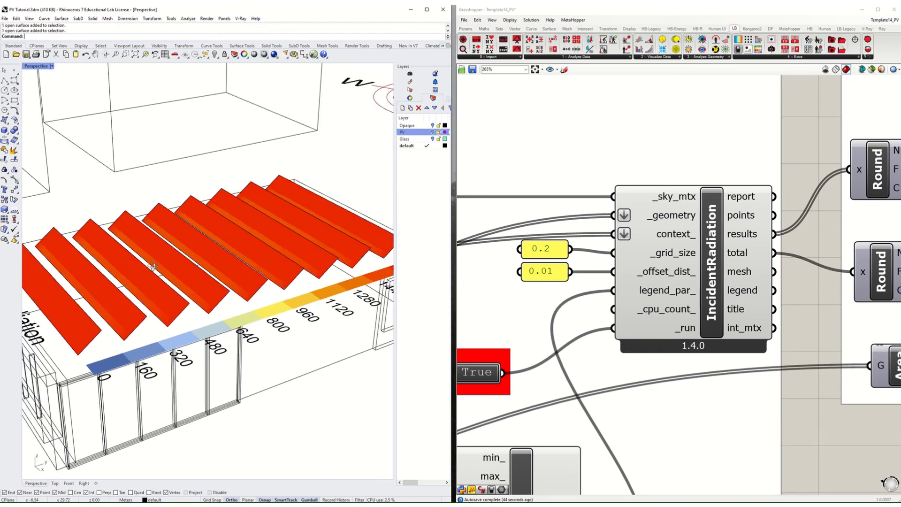
pyautogui.scroll(2, 171, 286)
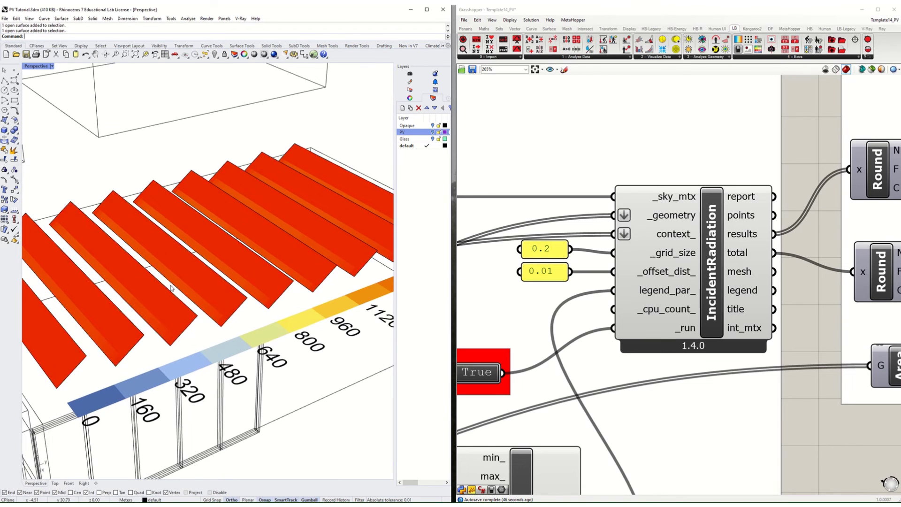
pyautogui.scroll(2, 224, 327)
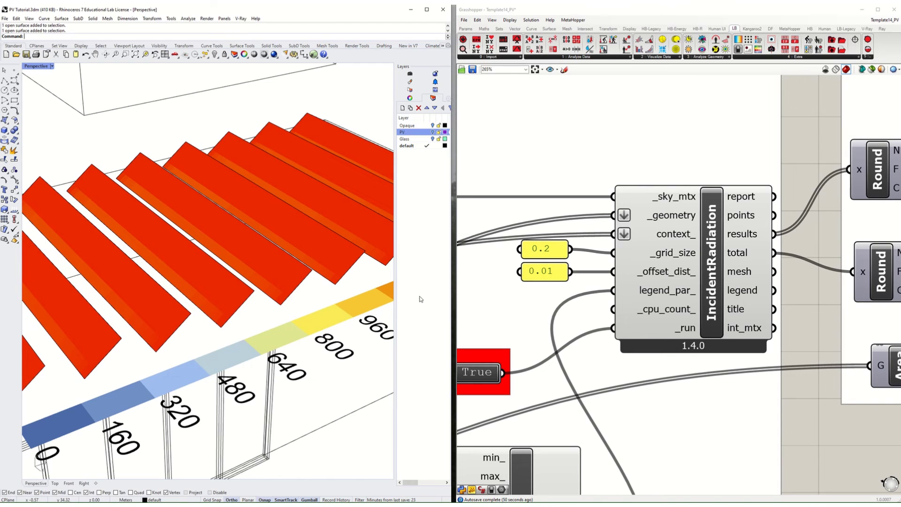
pyautogui.doubleClick(559, 251)
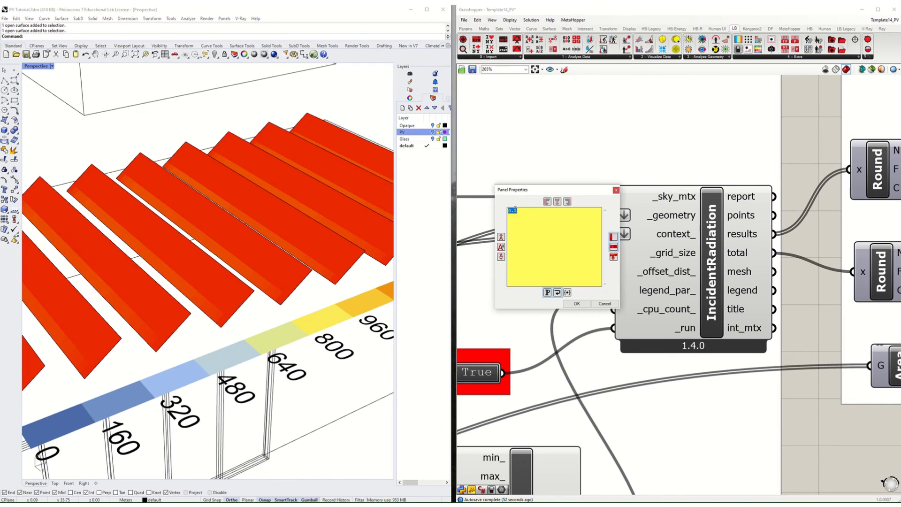
pyautogui.write('1')
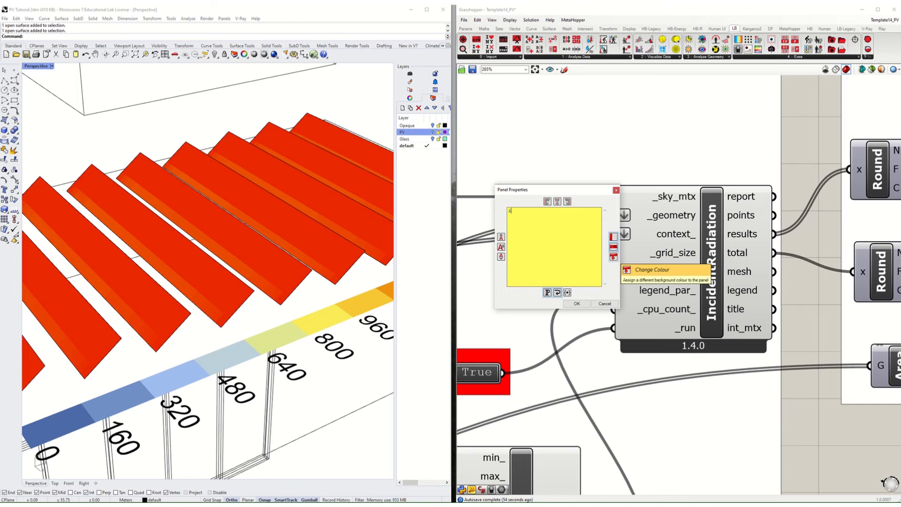
pyautogui.click(575, 304)
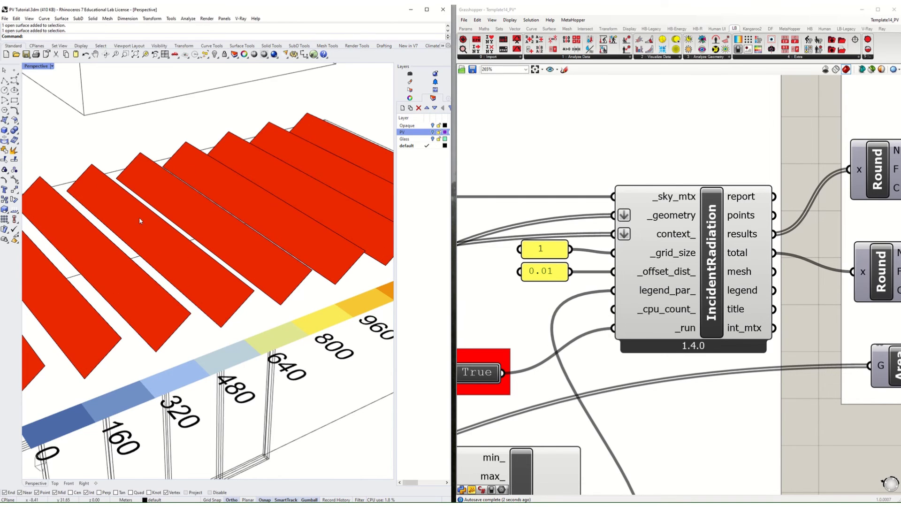
pyautogui.scroll(-5, 160, 278)
pyautogui.scroll(4, 161, 278)
pyautogui.moveTo(174, 275); pyautogui.dragTo(171, 275, button='right')
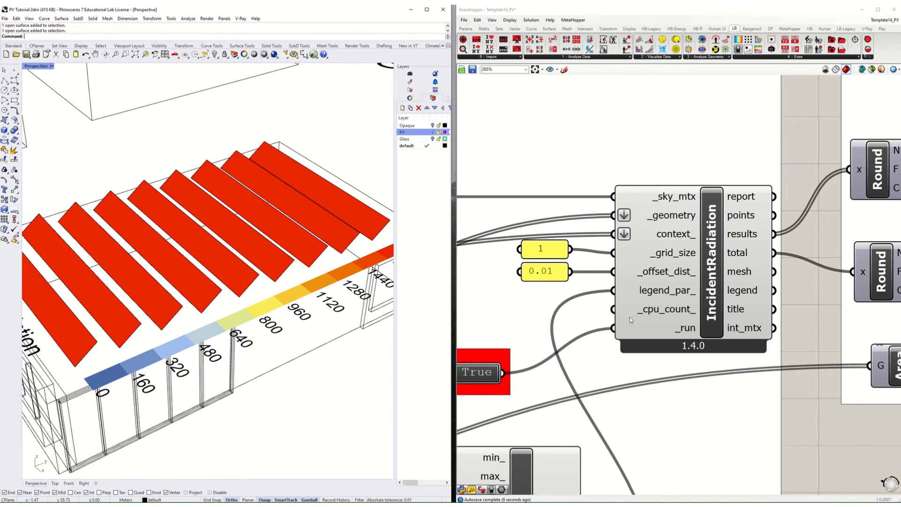
# - Shift the recorded kWh/m2 panel slightly off the recorded energy panel and compare the values in both
pyautogui.scroll(-5, 630, 320)
pyautogui.scroll(4, 747, 295)
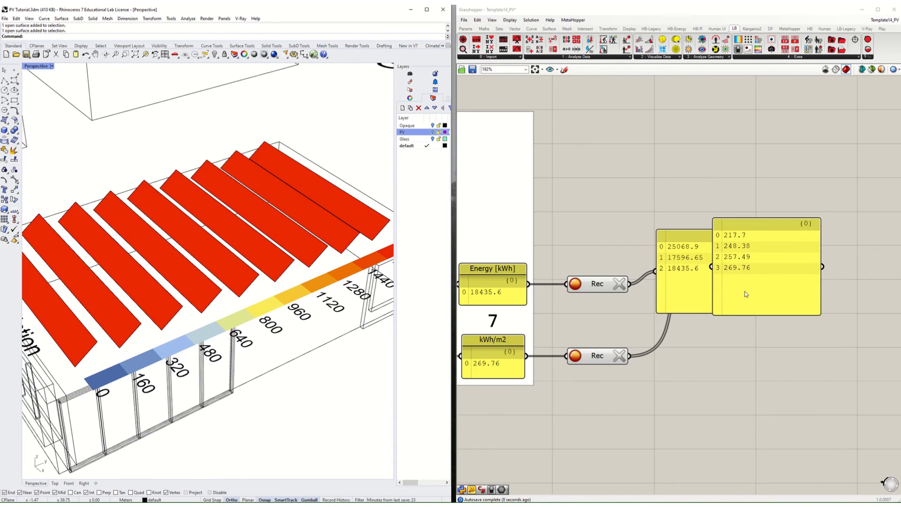
pyautogui.moveTo(751, 286); pyautogui.dragTo(767, 286)
pyautogui.click(675, 275)
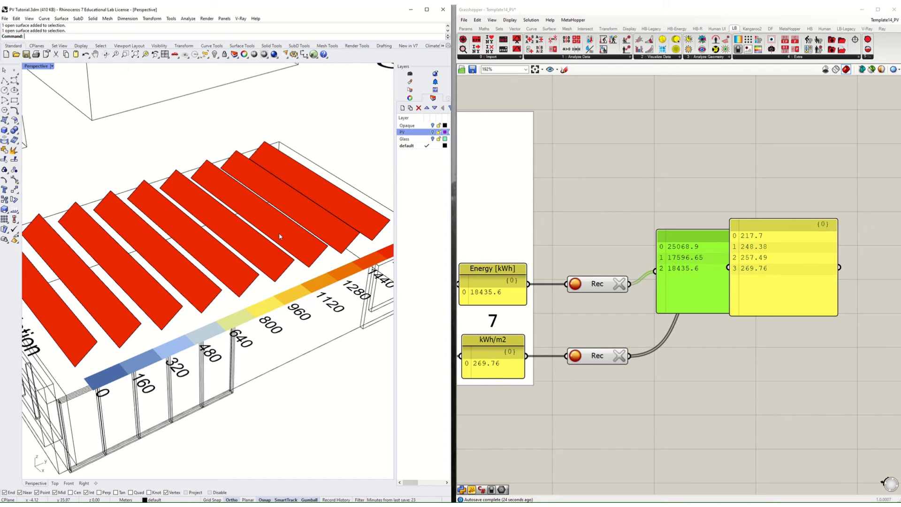
# - Set the IncidentRadiation grid size to 0.1 to simulate the tilted roof panels with a finer mesh
pyautogui.moveTo(550, 224); pyautogui.dragTo(803, 233, button='right')
pyautogui.scroll(-5, 804, 234)
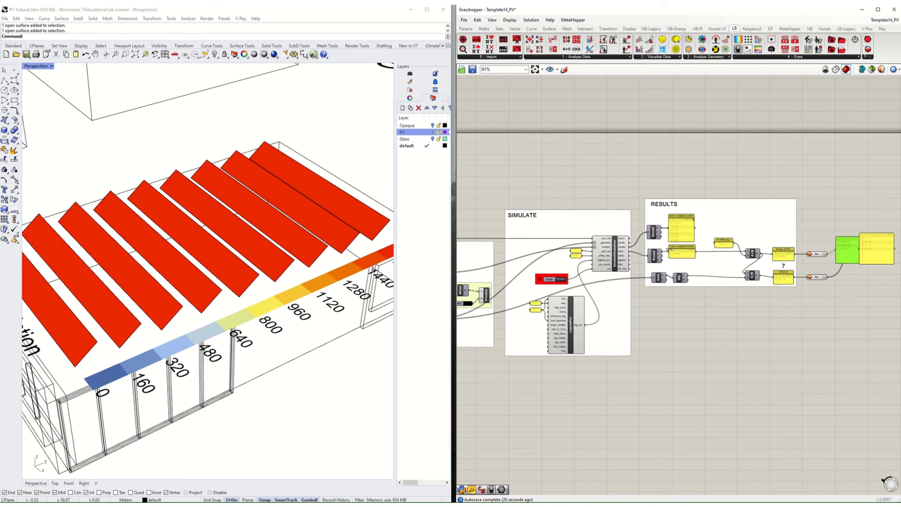
pyautogui.moveTo(600, 252); pyautogui.dragTo(678, 267, button='right')
pyautogui.scroll(6, 677, 266)
pyautogui.doubleClick(644, 274)
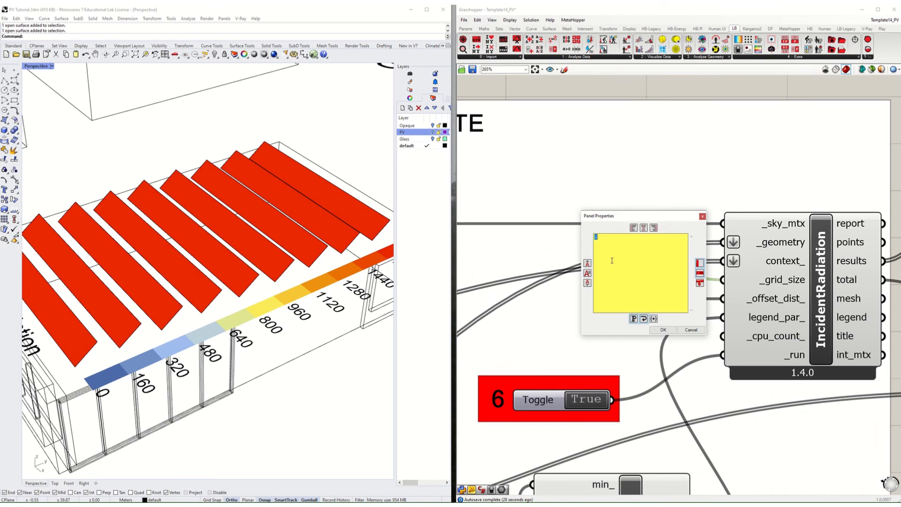
pyautogui.click(668, 272)
pyautogui.click(663, 330)
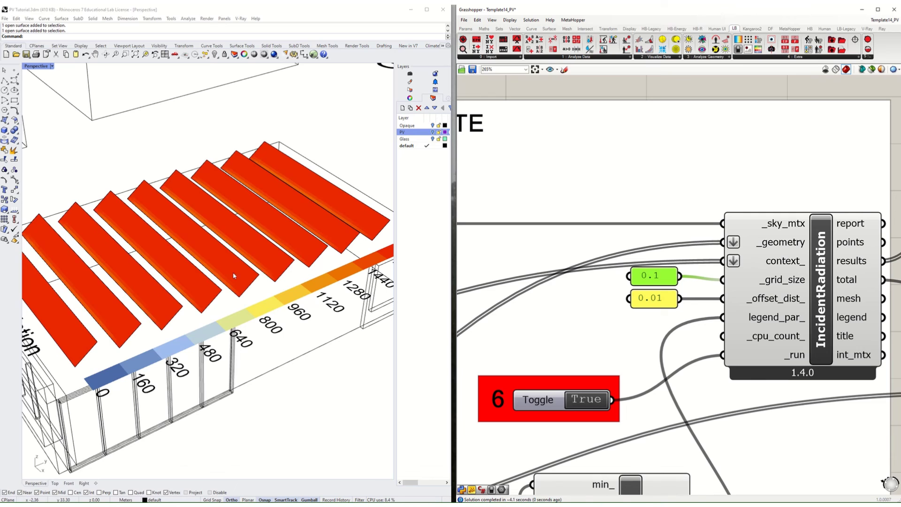
# - Examine the finer radiation mesh on the tilted roof panels and compare the newly recorded kWh and kWh/m2 values
pyautogui.scroll(4, 220, 287)
pyautogui.scroll(-5, 221, 287)
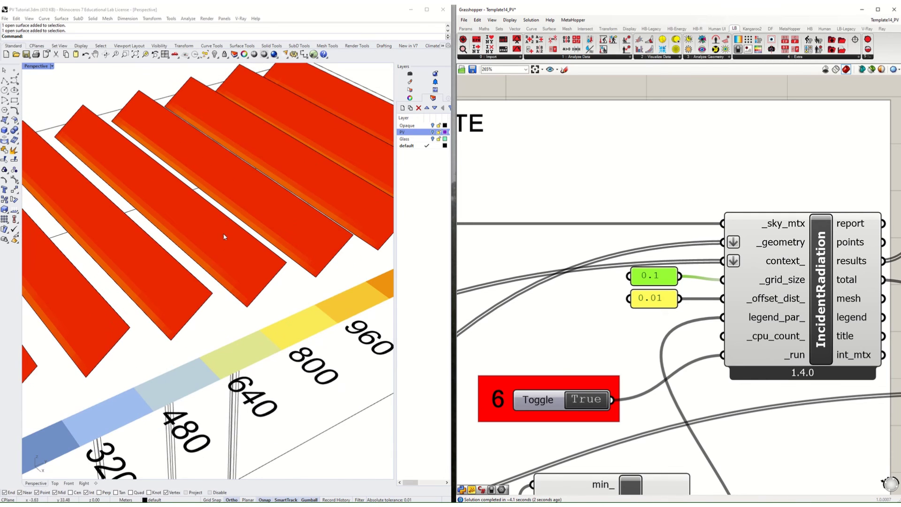
pyautogui.moveTo(797, 284); pyautogui.dragTo(682, 269, button='right')
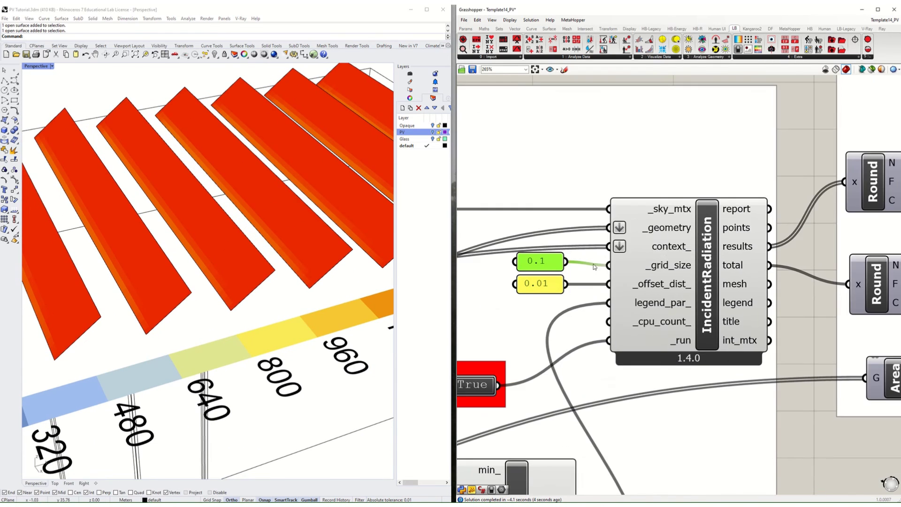
pyautogui.scroll(-8, 593, 267)
pyautogui.scroll(7, 836, 261)
pyautogui.scroll(3, 828, 270)
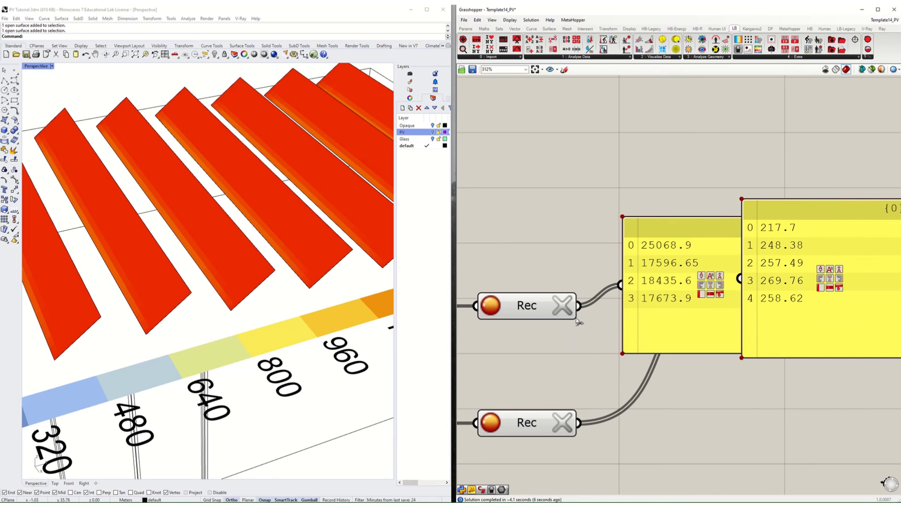
pyautogui.scroll(-2, 645, 342)
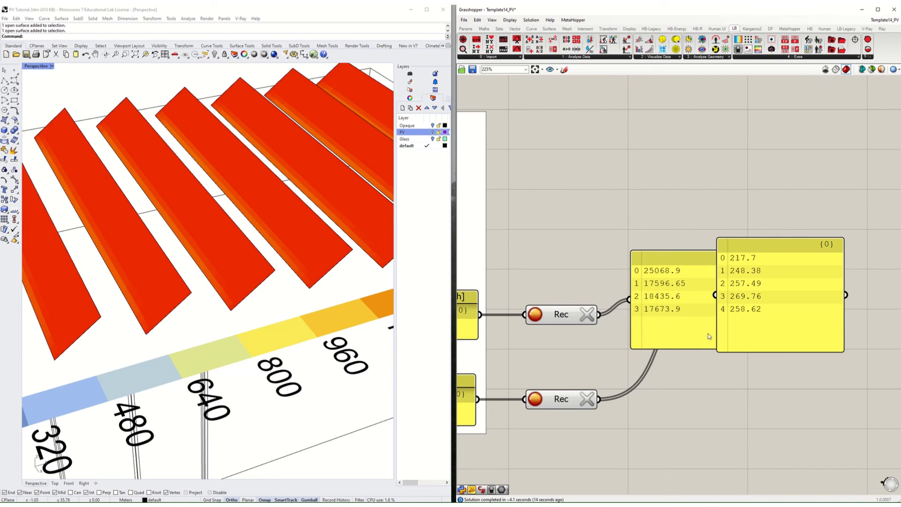
pyautogui.scroll(-5, 608, 329)
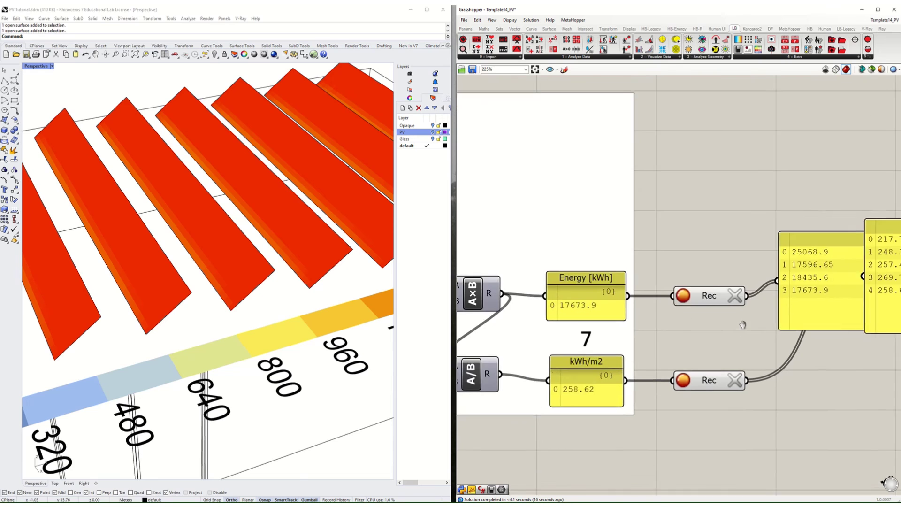
pyautogui.scroll(2, 783, 336)
pyautogui.scroll(-2, 806, 325)
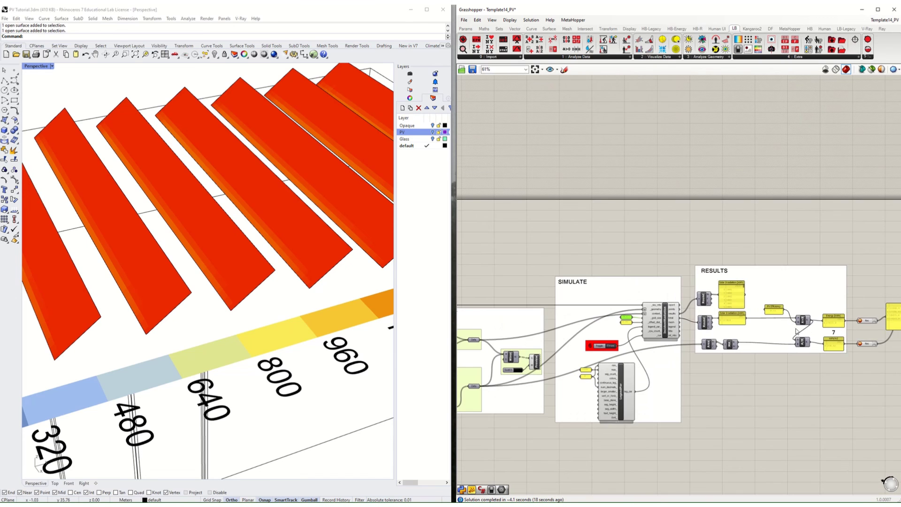
# - Feed PV Surfaces Data from only the third Geo parameter to simulate the facade louvres
pyautogui.moveTo(647, 324); pyautogui.dragTo(714, 317, button='right')
pyautogui.scroll(3, 714, 317)
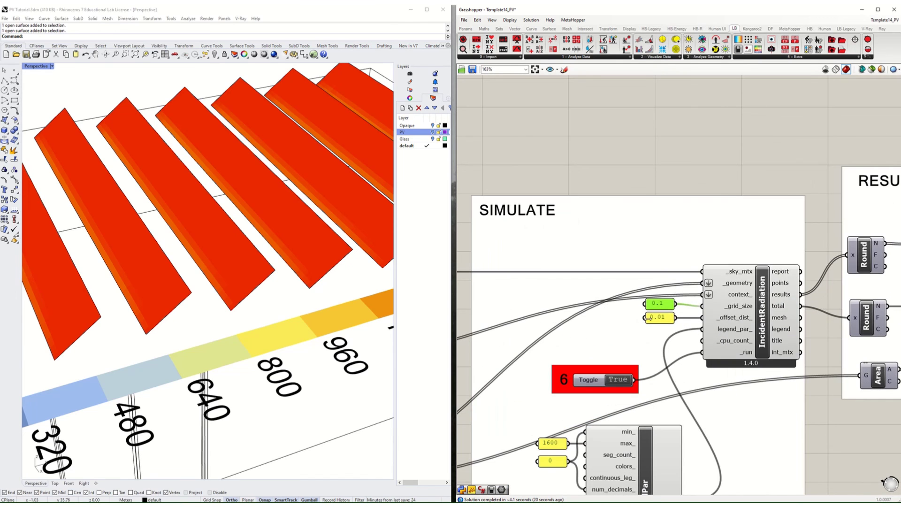
pyautogui.scroll(-5, 284, 221)
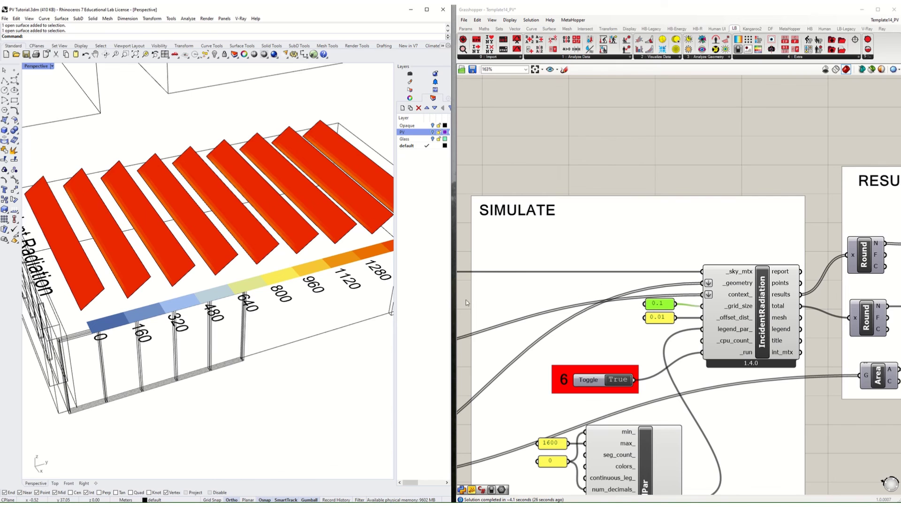
pyautogui.moveTo(187, 275); pyautogui.dragTo(268, 272, button='right')
pyautogui.scroll(-4, 262, 338)
pyautogui.scroll(5, 206, 360)
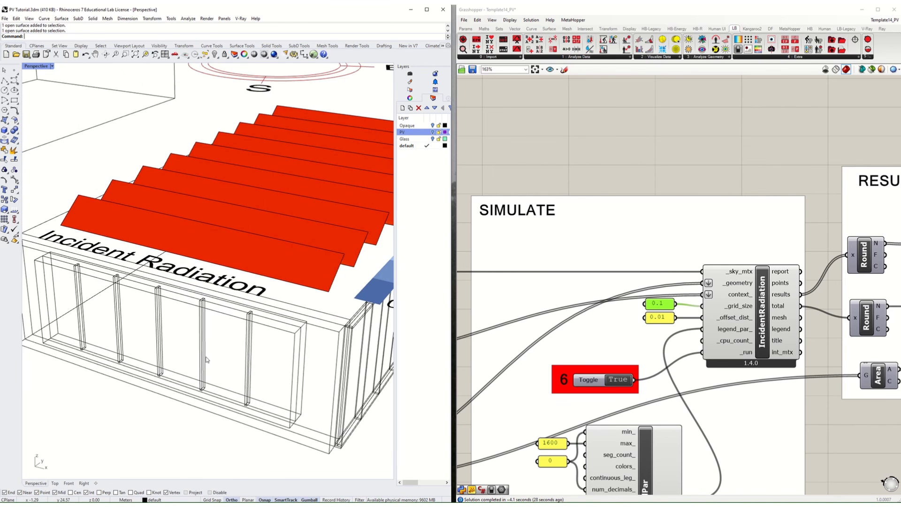
pyautogui.scroll(-2, 249, 349)
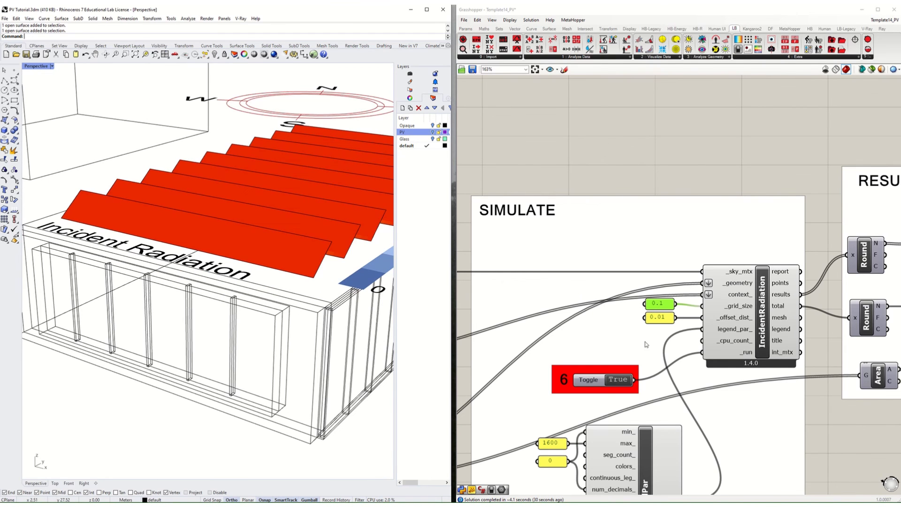
pyautogui.scroll(-5, 646, 345)
pyautogui.scroll(5, 656, 325)
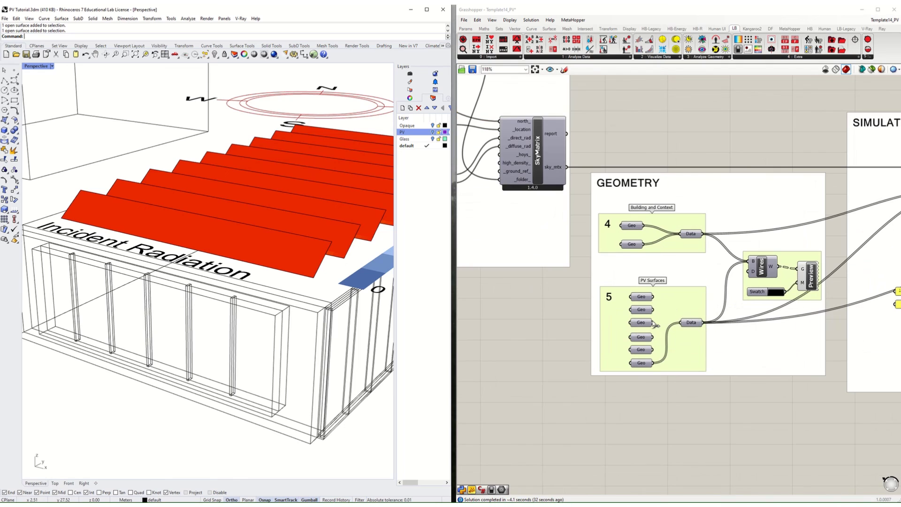
pyautogui.moveTo(656, 325); pyautogui.dragTo(681, 323)
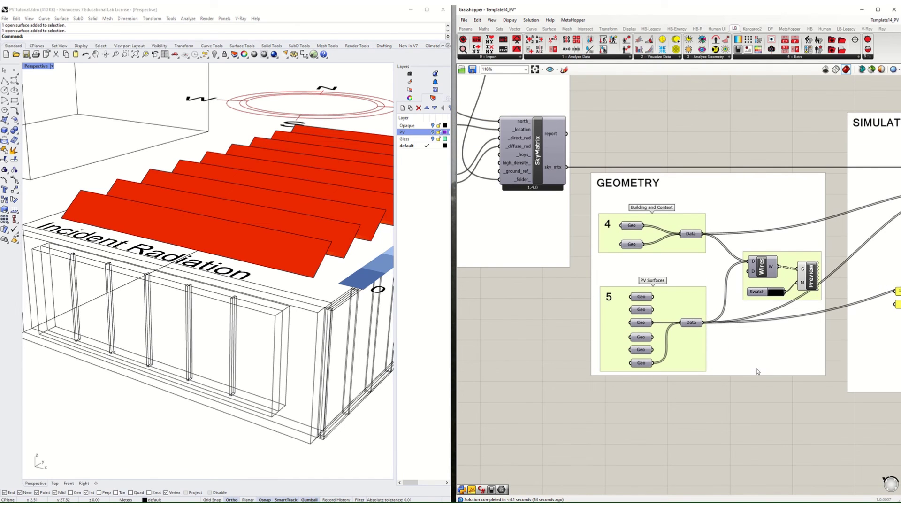
pyautogui.click(320, 324)
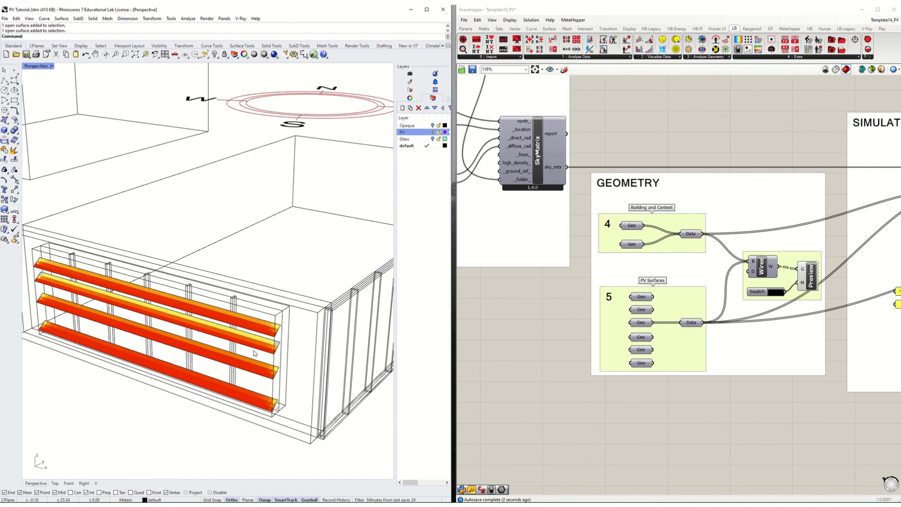
# - Inspect the radiation mesh on the facade louvres and set the IncidentRadiation grid size to 0.5
pyautogui.scroll(2, 255, 353)
pyautogui.scroll(1, 270, 349)
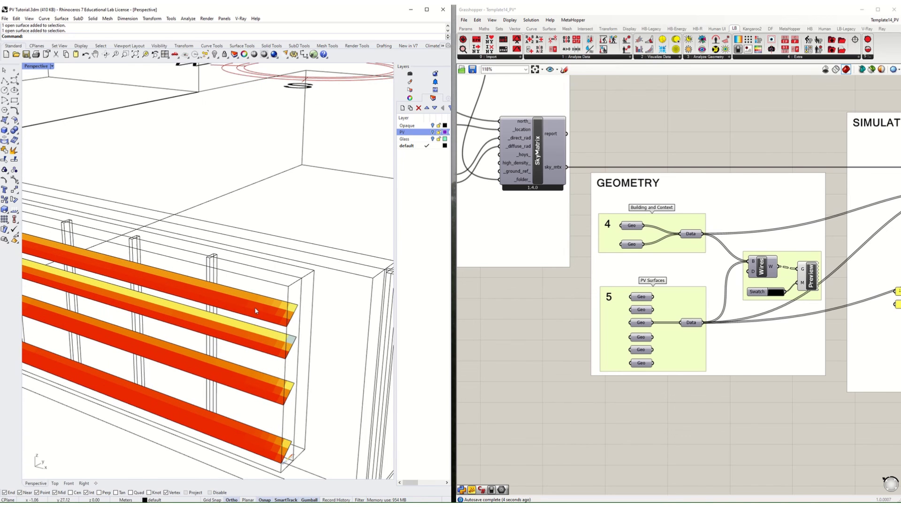
pyautogui.scroll(-3, 295, 392)
pyautogui.moveTo(291, 392); pyautogui.dragTo(271, 385, button='right')
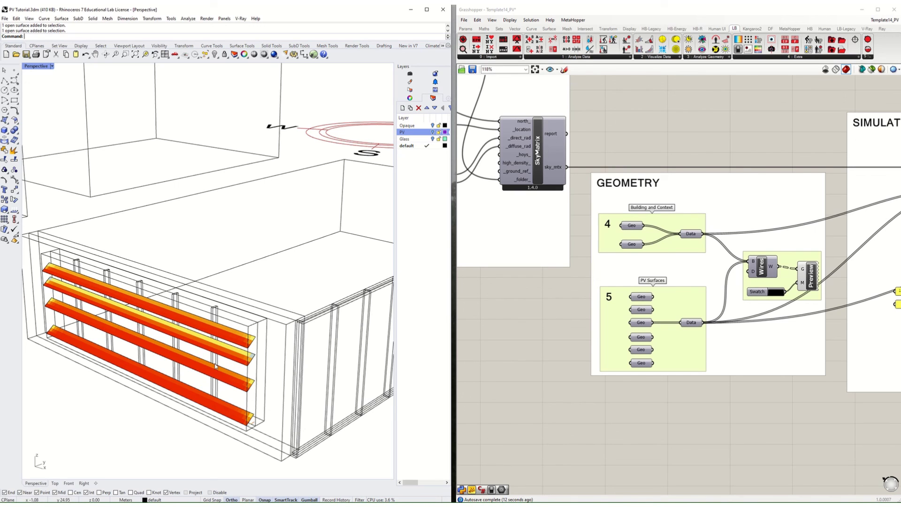
pyautogui.scroll(-5, 554, 327)
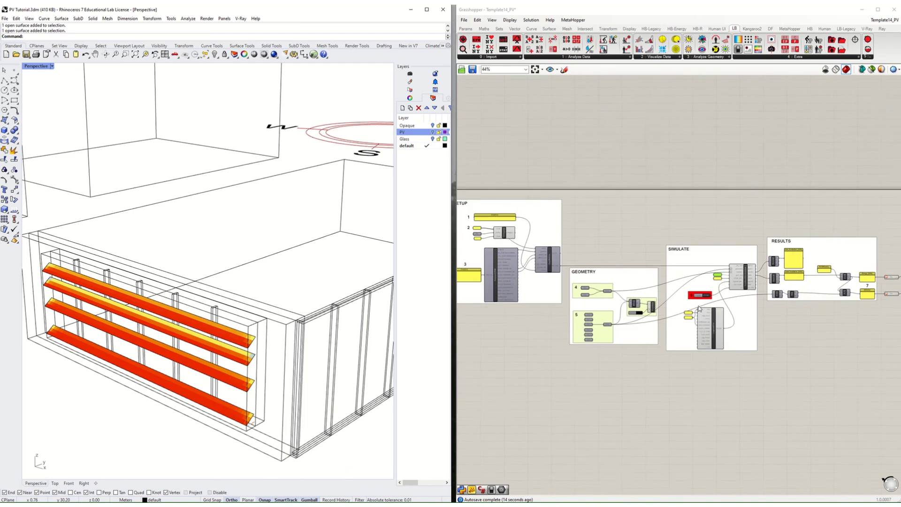
pyautogui.scroll(9, 779, 286)
pyautogui.doubleClick(610, 251)
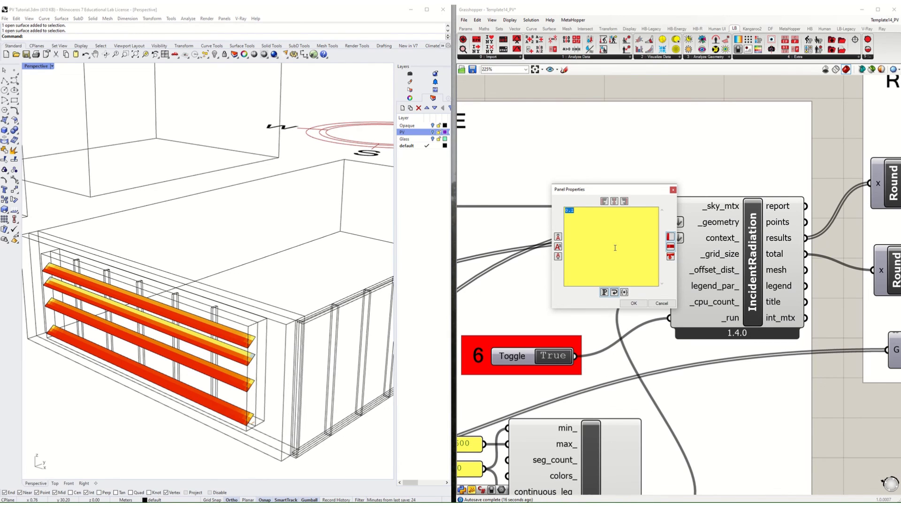
pyautogui.write('0.5')
pyautogui.click(634, 303)
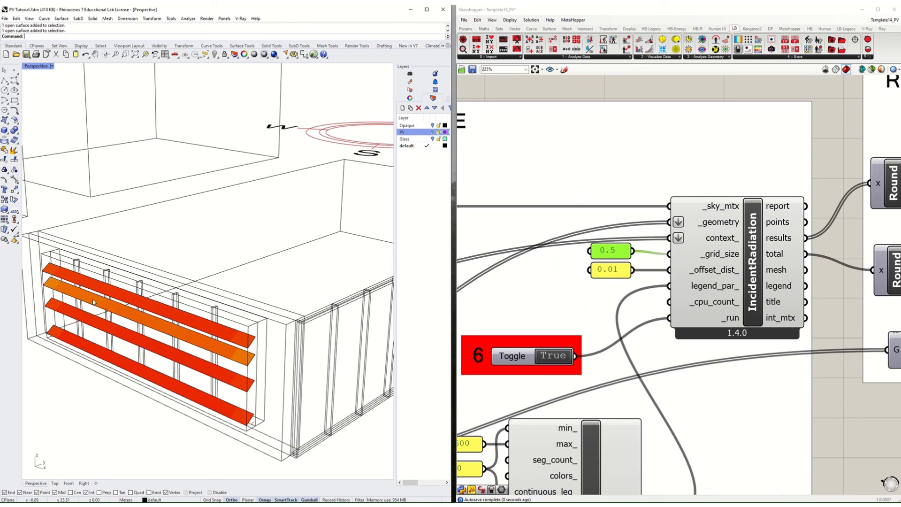
# - Review the definition from the Results group back through the Simulate, Geometry and Setup groups
pyautogui.scroll(-4, 546, 332)
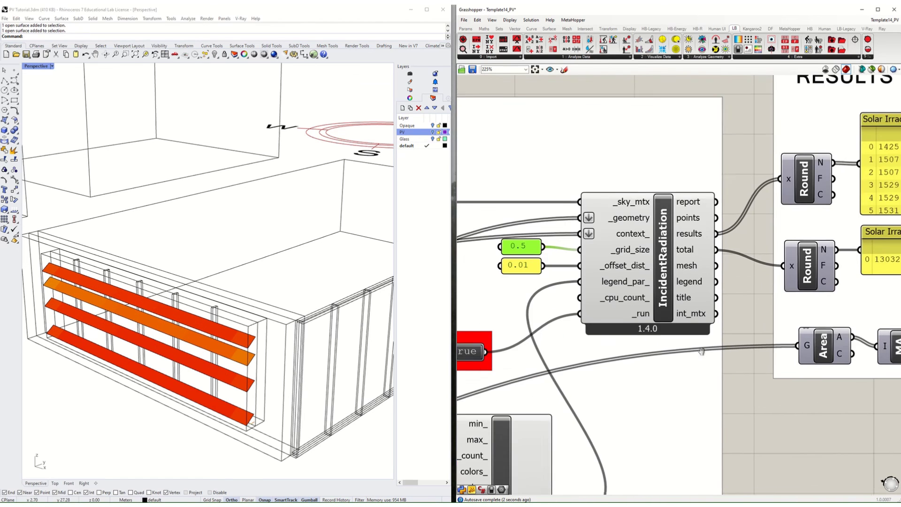
pyautogui.scroll(-4, 546, 332)
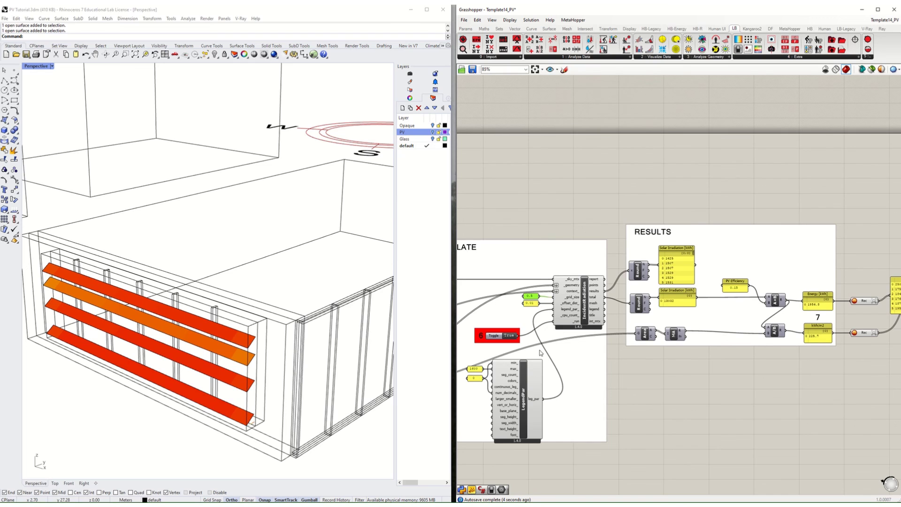
pyautogui.moveTo(540, 349); pyautogui.dragTo(805, 329, button='right')
pyautogui.scroll(-3, 707, 362)
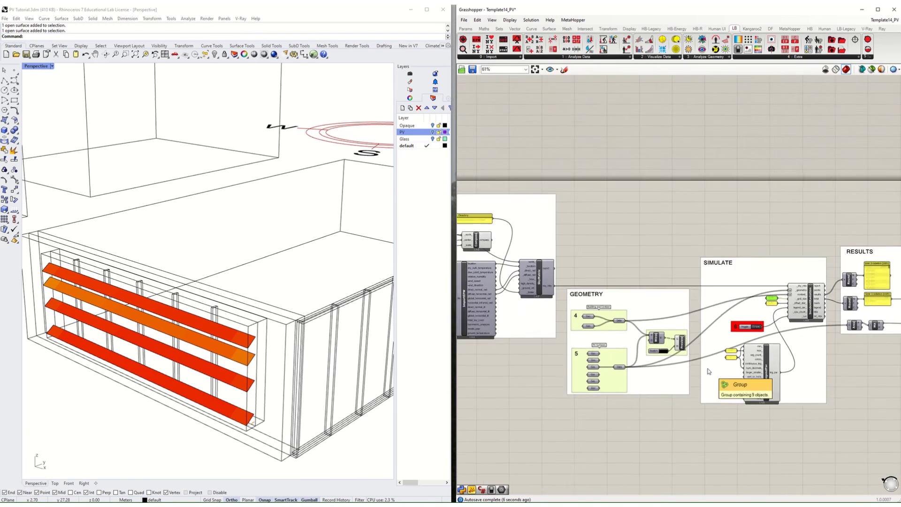
pyautogui.scroll(3, 694, 363)
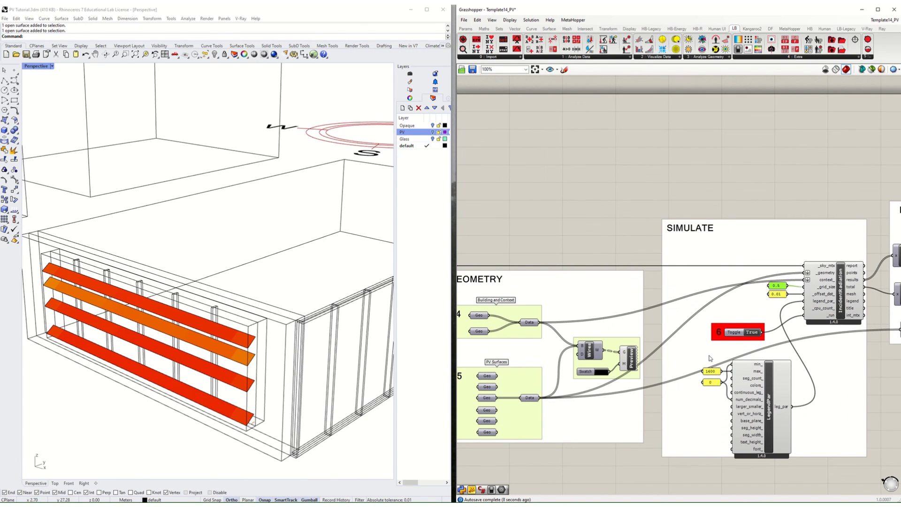
pyautogui.moveTo(518, 342); pyautogui.dragTo(742, 335, button='right')
pyautogui.scroll(-3, 745, 335)
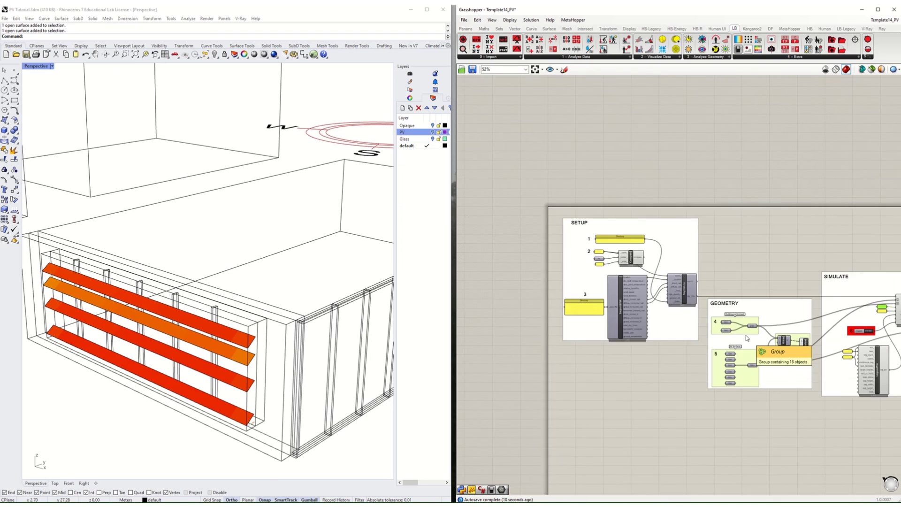
pyautogui.moveTo(803, 335); pyautogui.dragTo(704, 334, button='right')
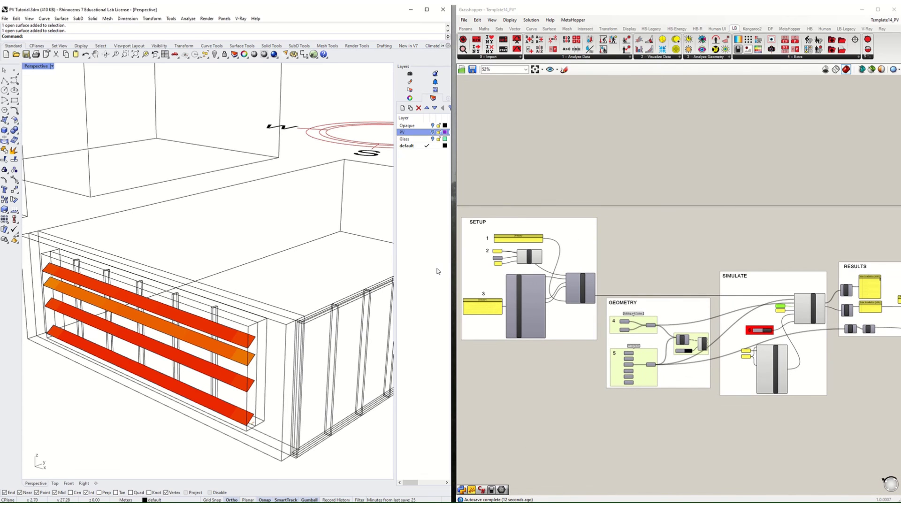